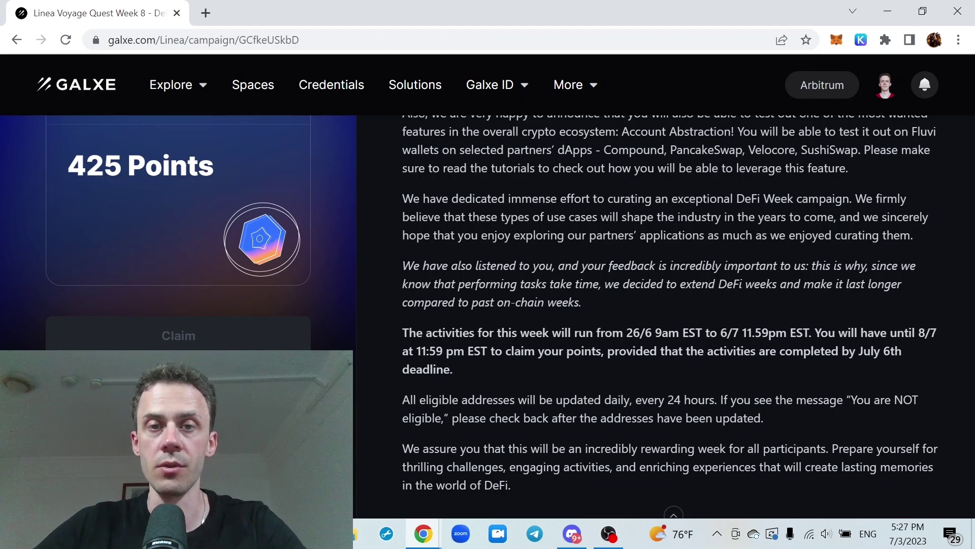
Scroll through the rest of the Week 8 DeFi campaign description, then switch to the Cashmere Labs announcements
{"action": "scroll", "coordinate": [660, 315], "scroll_direction": "down", "scroll_amount": 1}
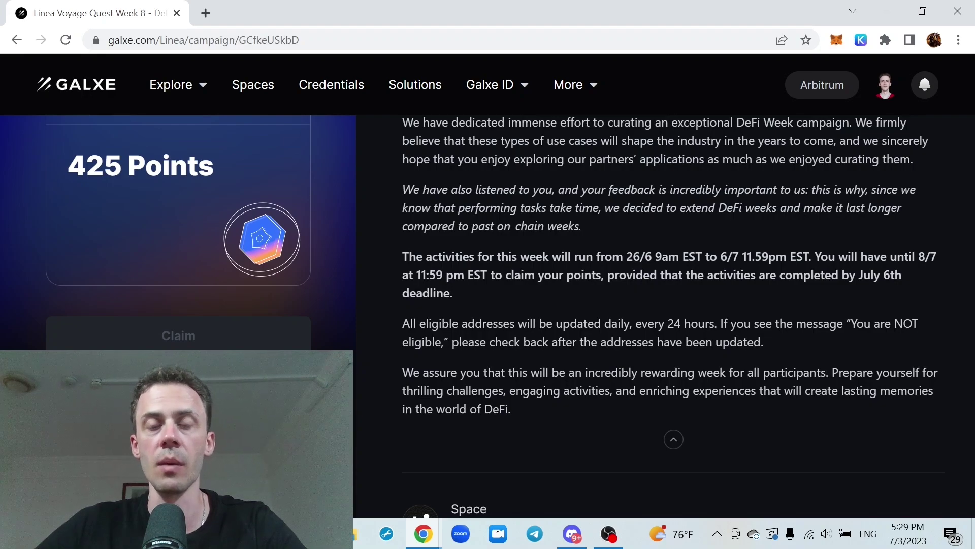
{"action": "key", "text": "alt+Tab"}
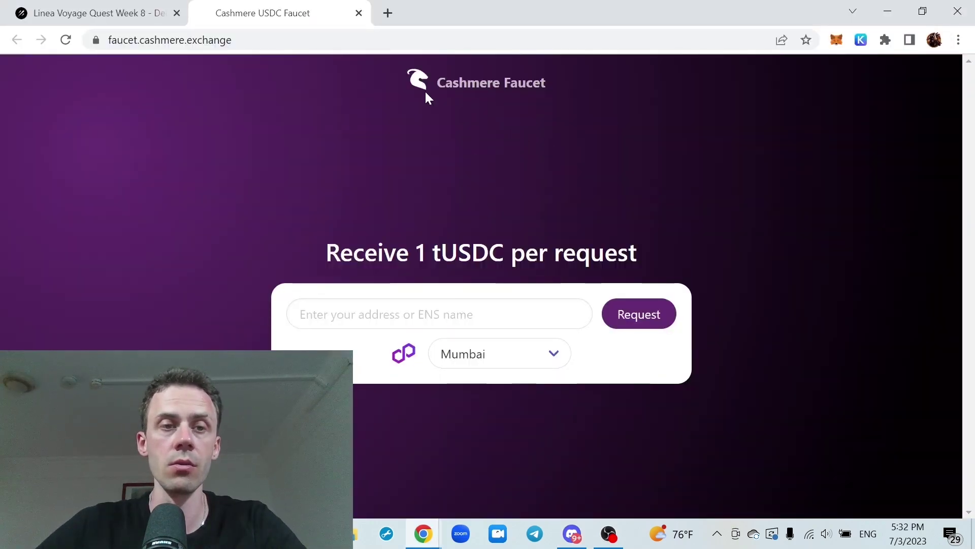
Request 1 tUSDC on Linea Testnet by pasting the MetaMask wallet address into the faucet
{"action": "left_click", "coordinate": [513, 361]}
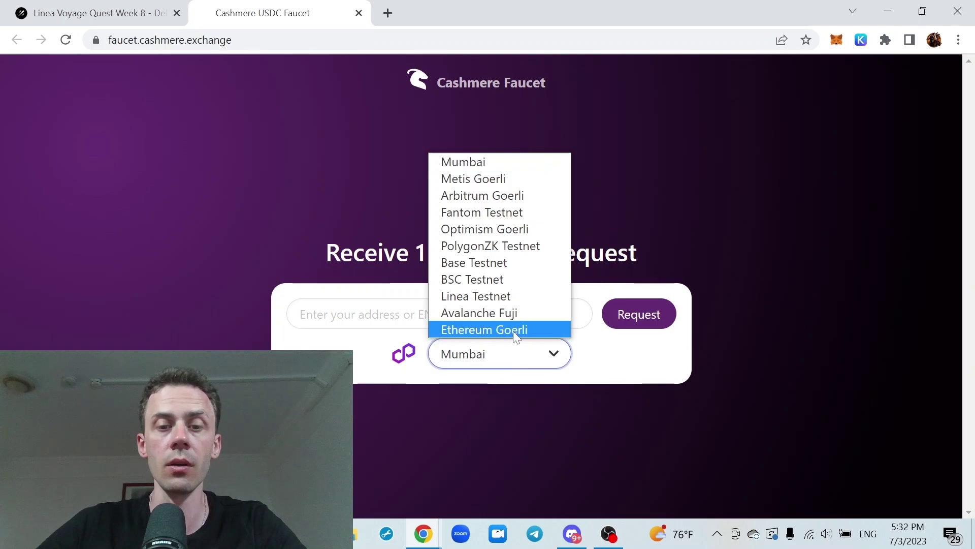
{"action": "left_click", "coordinate": [507, 296]}
{"action": "left_click", "coordinate": [564, 315]}
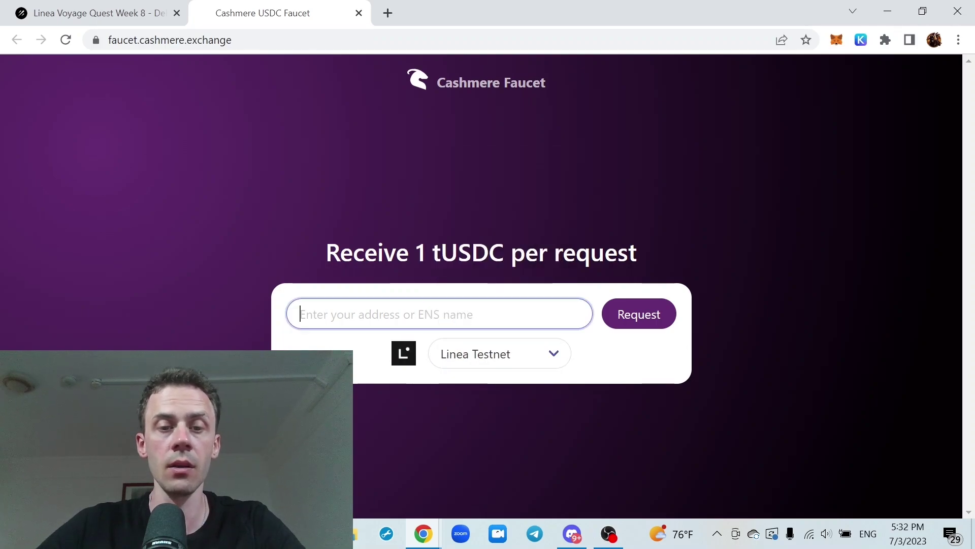
{"action": "left_click", "coordinate": [837, 40]}
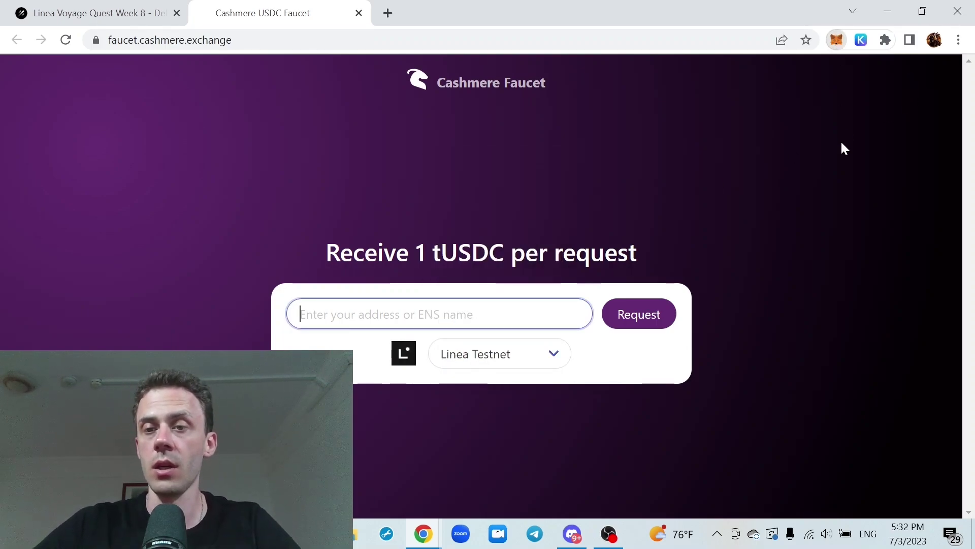
{"action": "left_click", "coordinate": [738, 139]}
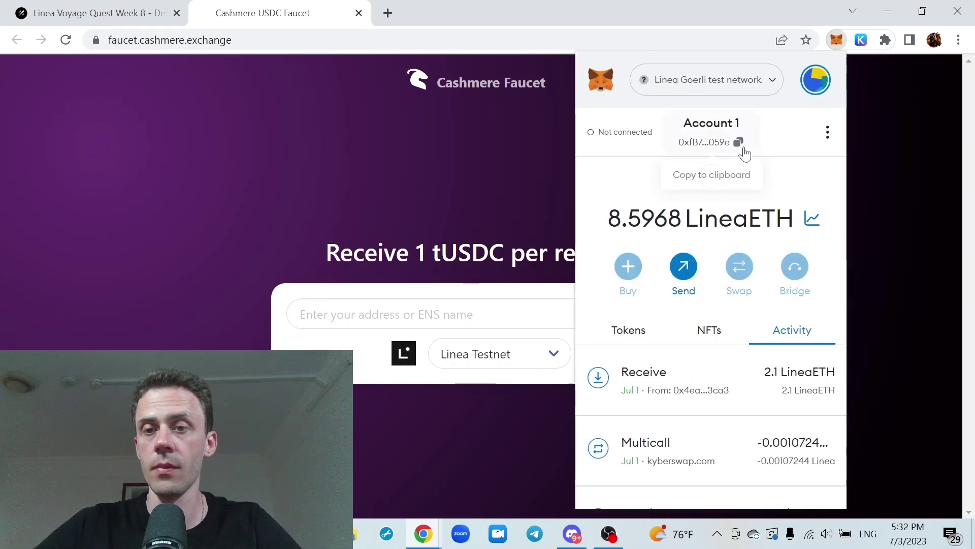
{"action": "left_click", "coordinate": [535, 300]}
{"action": "type", "text": "0xfB7aA74883Af7551fc6C5714F78E9d3Ad318059e"}
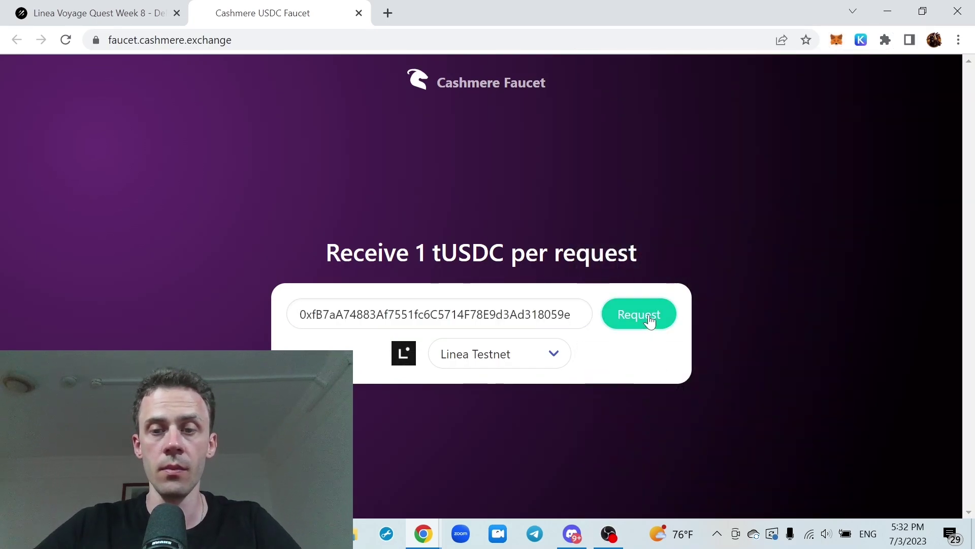
{"action": "left_click", "coordinate": [646, 320]}
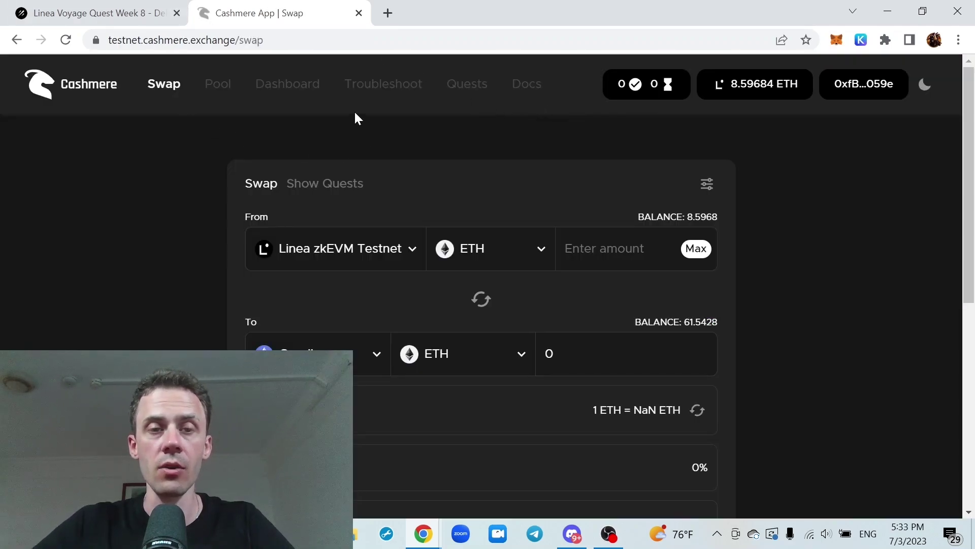
Add the full 1 USDC balance as liquidity to the Linea zkEVM Testnet USDC pool
{"action": "left_click", "coordinate": [218, 87]}
{"action": "scroll", "coordinate": [501, 111], "scroll_direction": "down", "scroll_amount": 3}
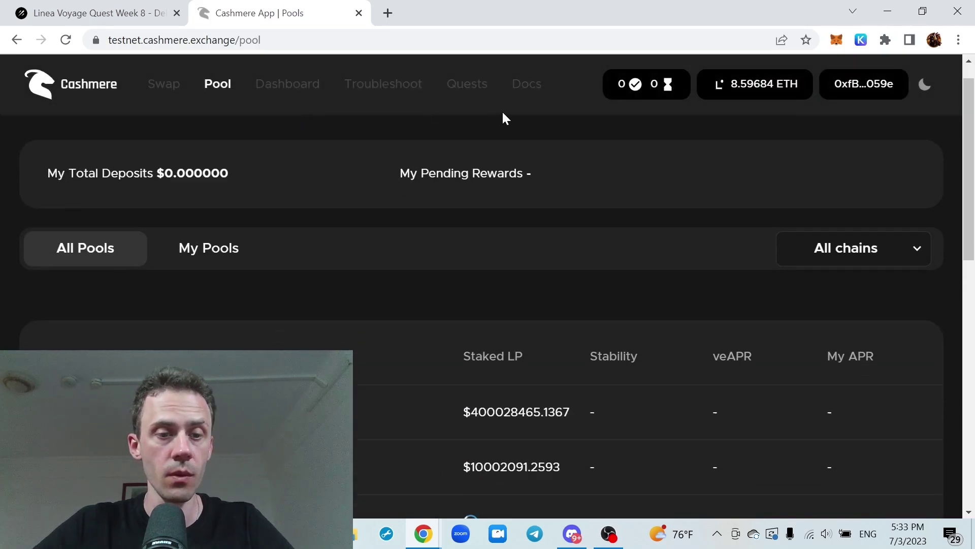
{"action": "scroll", "coordinate": [500, 105], "scroll_direction": "down", "scroll_amount": 4}
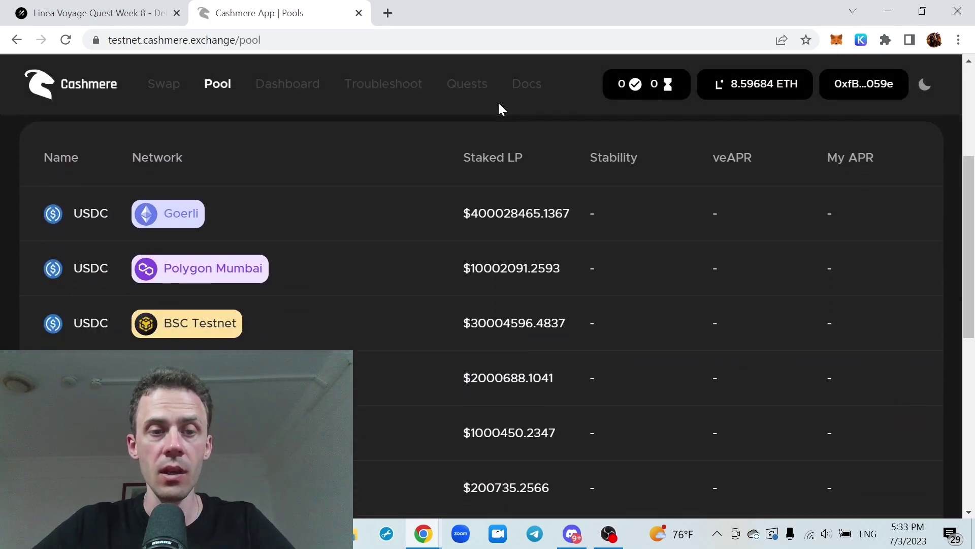
{"action": "scroll", "coordinate": [498, 103], "scroll_direction": "down", "scroll_amount": 3}
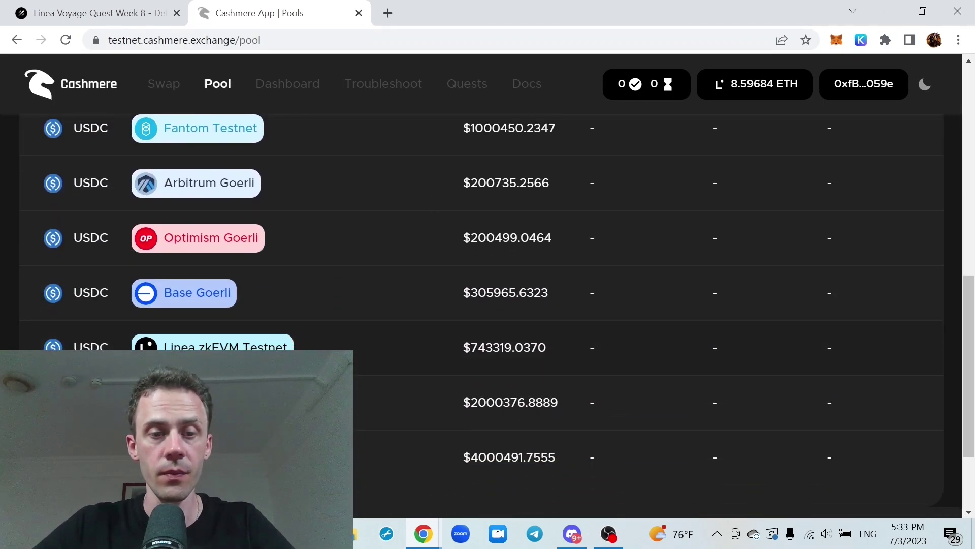
{"action": "scroll", "coordinate": [377, 345], "scroll_direction": "down", "scroll_amount": 1}
{"action": "scroll", "coordinate": [359, 300], "scroll_direction": "up", "scroll_amount": 9}
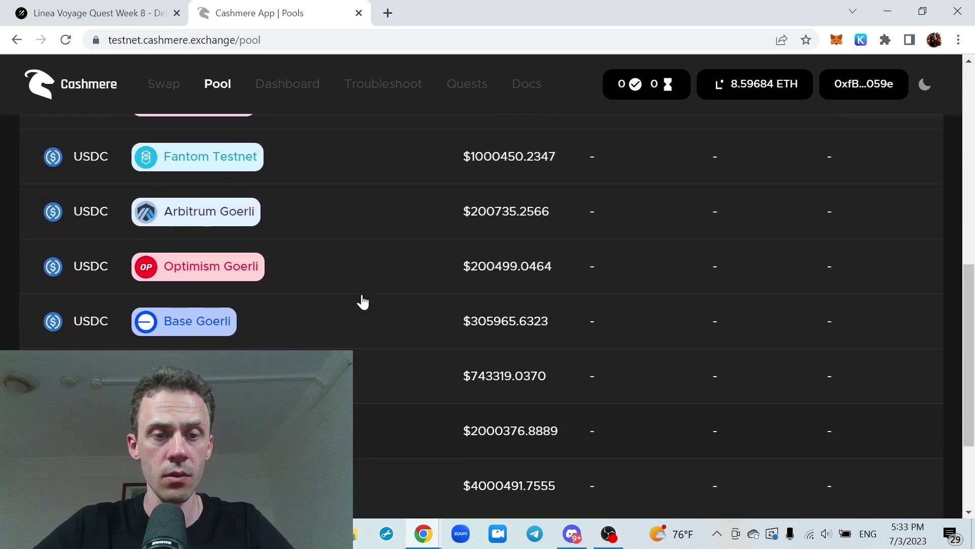
{"action": "scroll", "coordinate": [362, 302], "scroll_direction": "down", "scroll_amount": 5}
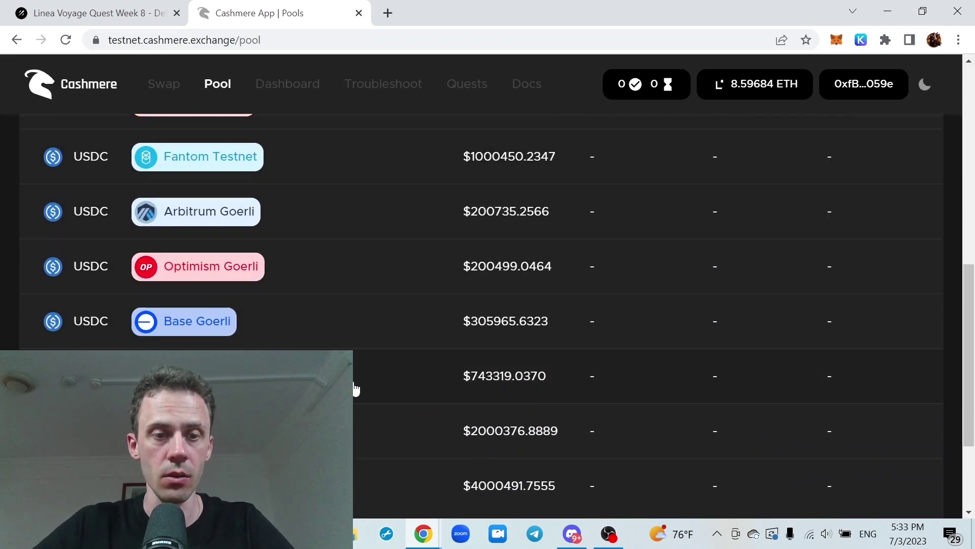
{"action": "left_click", "coordinate": [356, 387]}
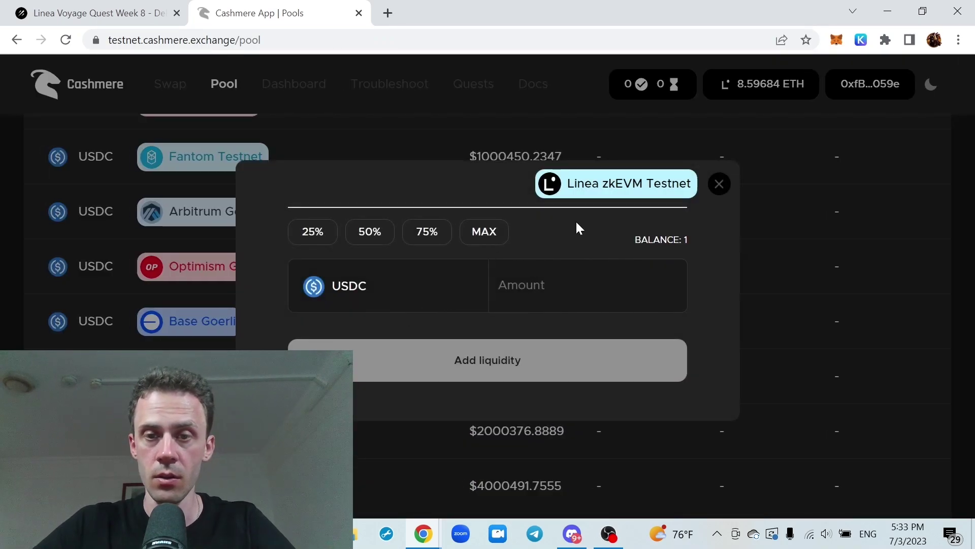
{"action": "left_click", "coordinate": [488, 234]}
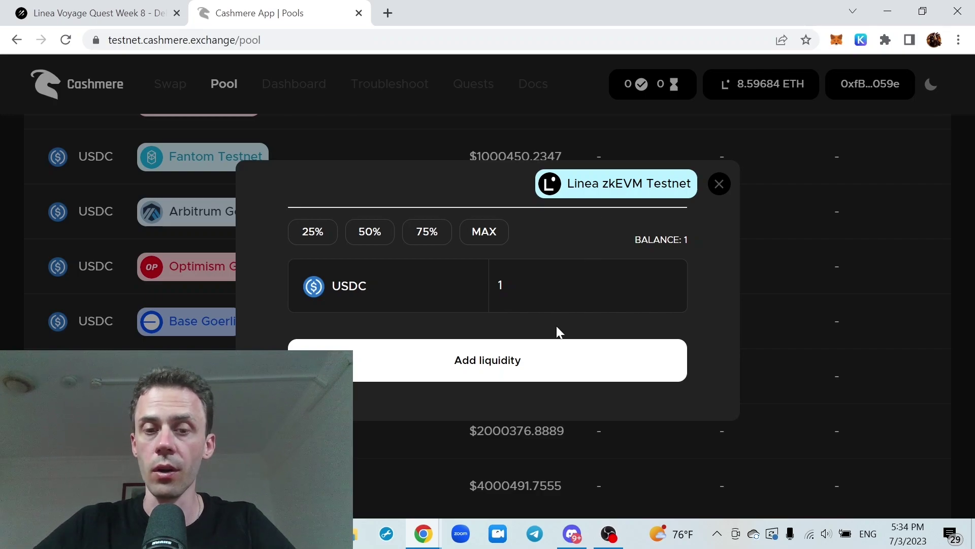
{"action": "left_click", "coordinate": [508, 360]}
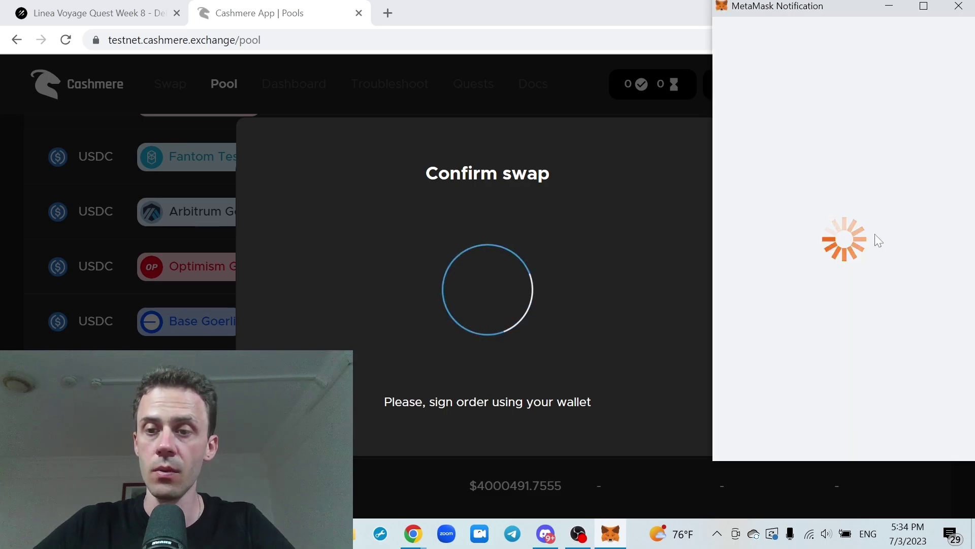
Approve a max 1 testUSDC spending cap for Cashmere using Aggressive gas
{"action": "left_click", "coordinate": [910, 304]}
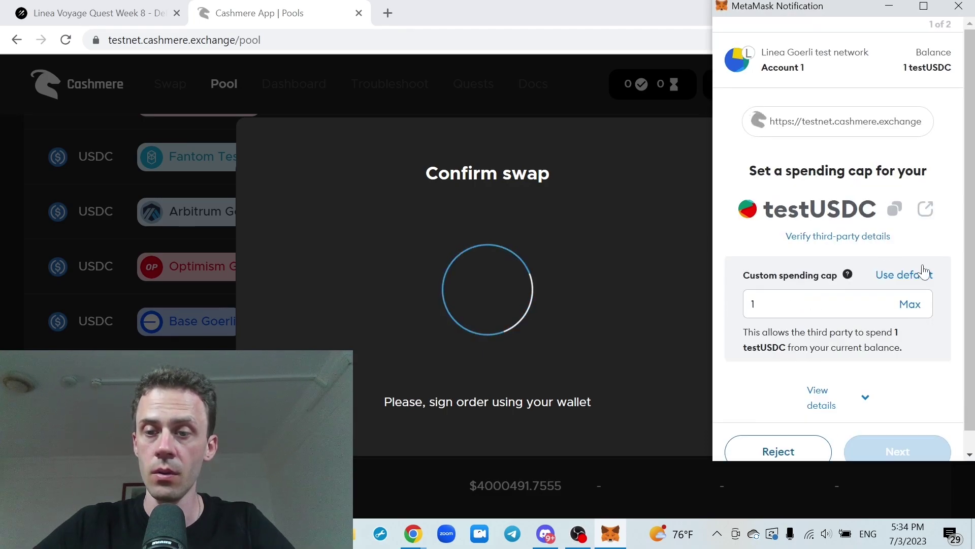
{"action": "left_click", "coordinate": [902, 437]}
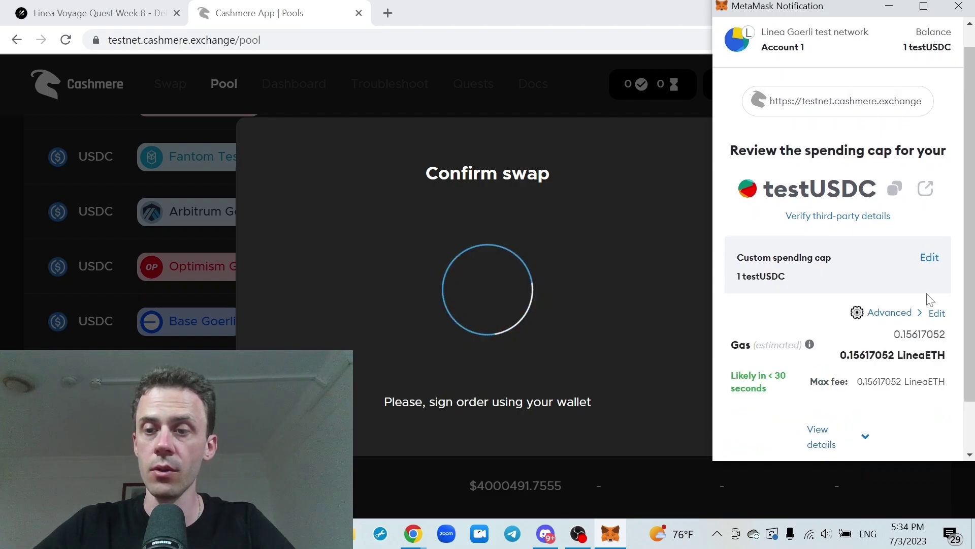
{"action": "scroll", "coordinate": [889, 255], "scroll_direction": "down", "scroll_amount": 1}
{"action": "left_click", "coordinate": [859, 253]}
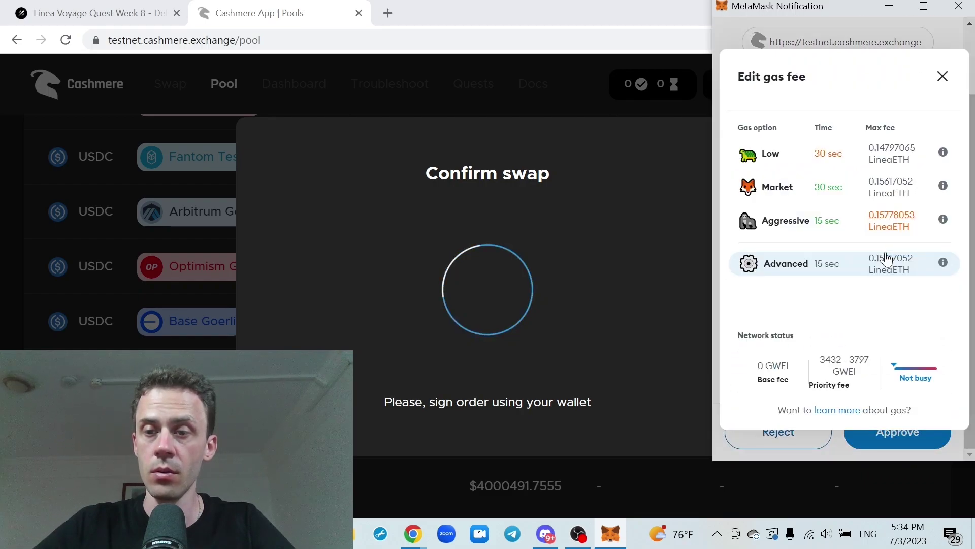
{"action": "left_click", "coordinate": [811, 191]}
{"action": "left_click", "coordinate": [899, 254]}
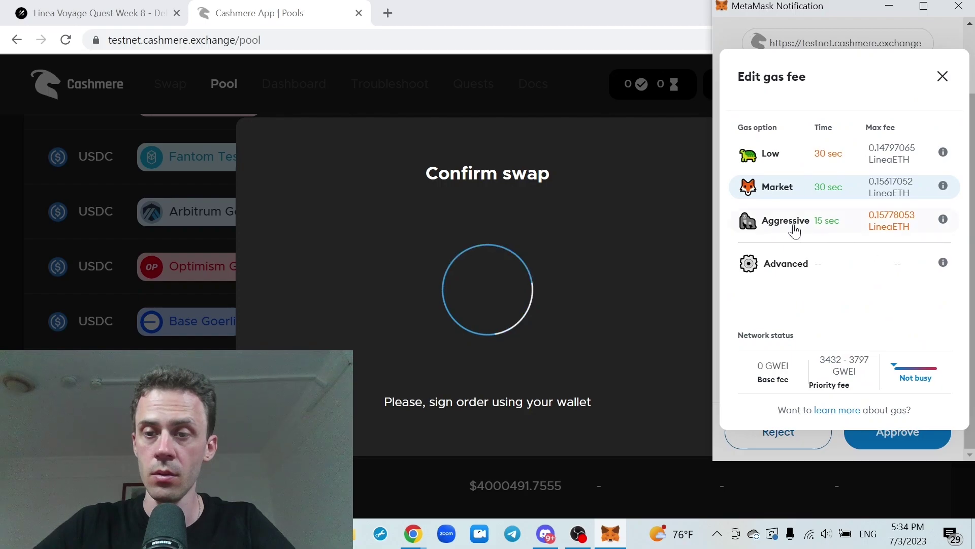
{"action": "left_click", "coordinate": [791, 225]}
{"action": "left_click", "coordinate": [896, 432]}
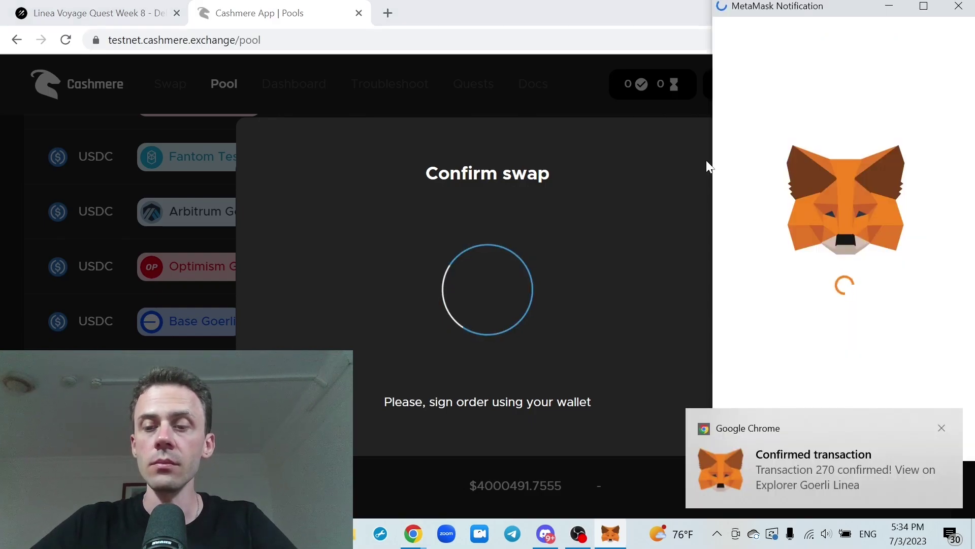
Confirm the liquidity deposit transaction at the 0.93058284 LineaETH Aggressive gas fee
{"action": "left_click", "coordinate": [942, 428]}
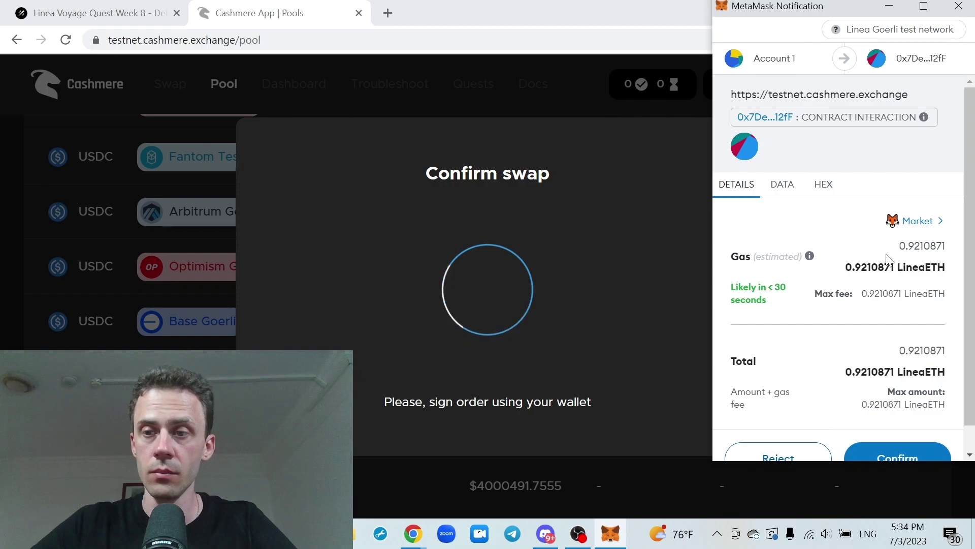
{"action": "scroll", "coordinate": [886, 242], "scroll_direction": "down", "scroll_amount": 1}
{"action": "left_click", "coordinate": [918, 194]}
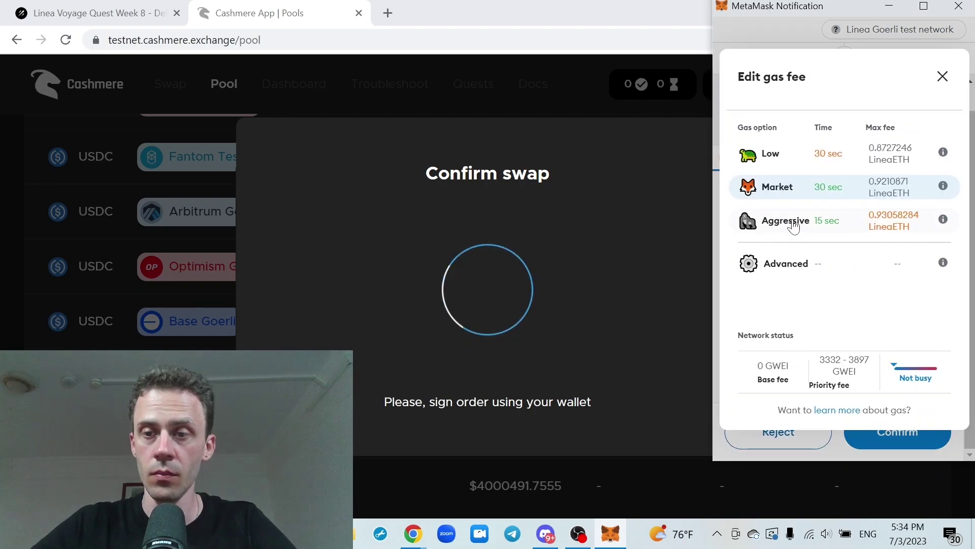
{"action": "key", "text": "Escape"}
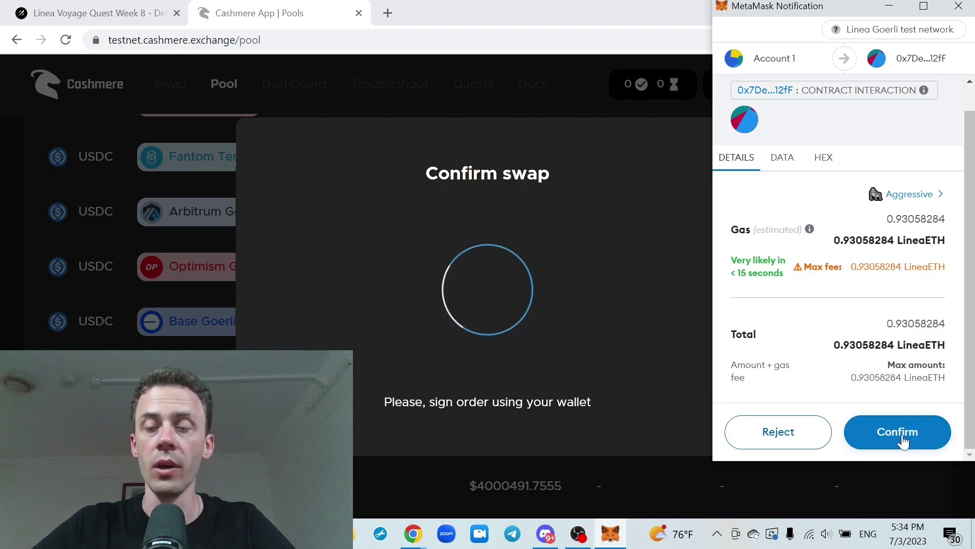
{"action": "left_click", "coordinate": [903, 438]}
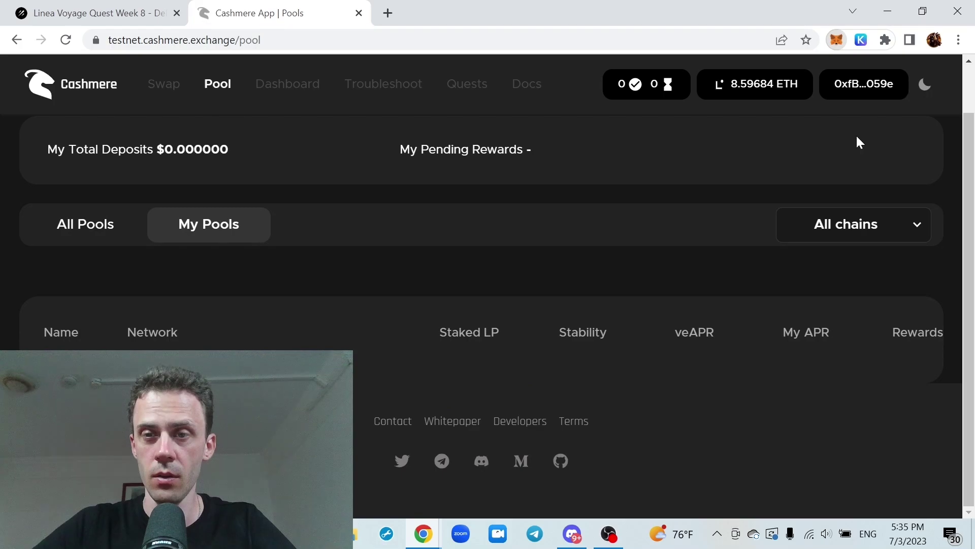
Speed up the pending deposit transaction with a higher gas fee
{"action": "scroll", "coordinate": [799, 193], "scroll_direction": "down", "scroll_amount": 2}
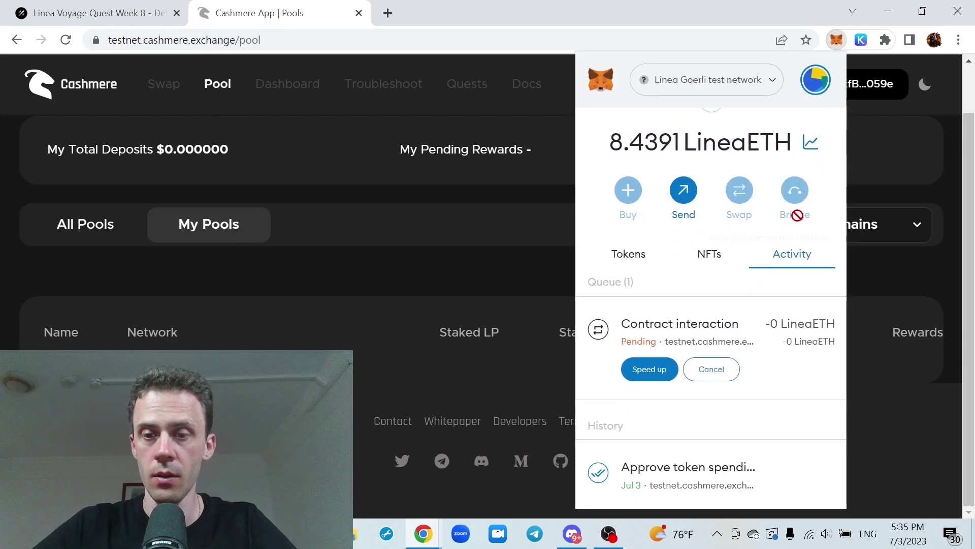
{"action": "left_click", "coordinate": [648, 370]}
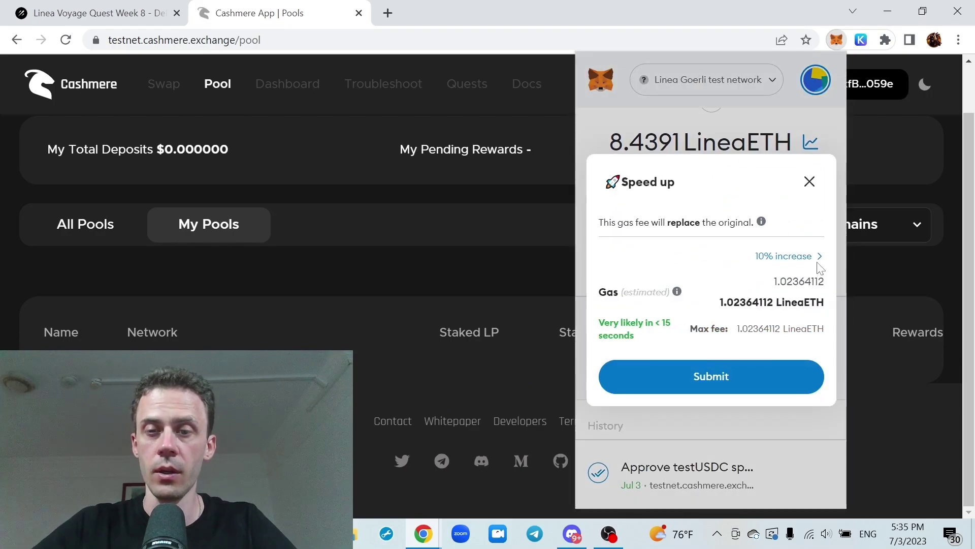
{"action": "left_click", "coordinate": [751, 387]}
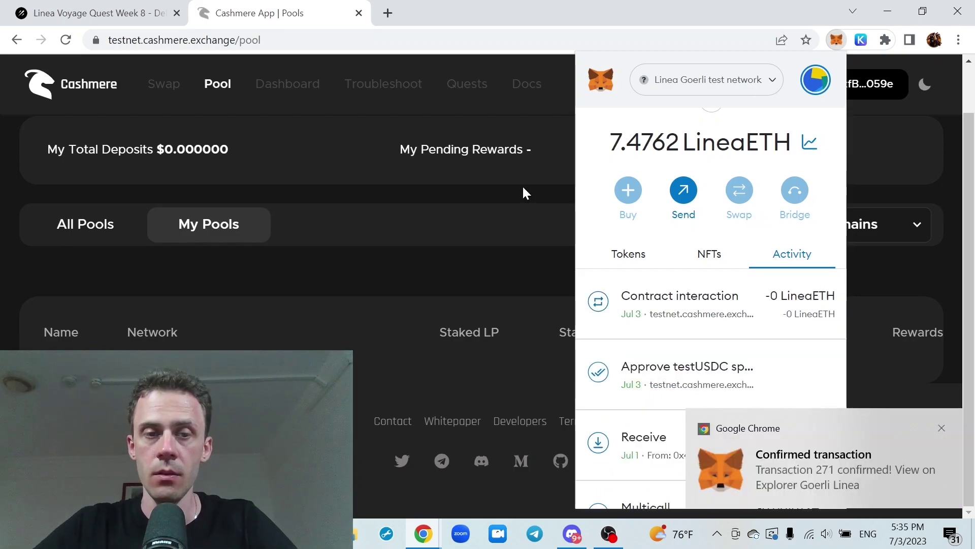
{"action": "left_click", "coordinate": [523, 188]}
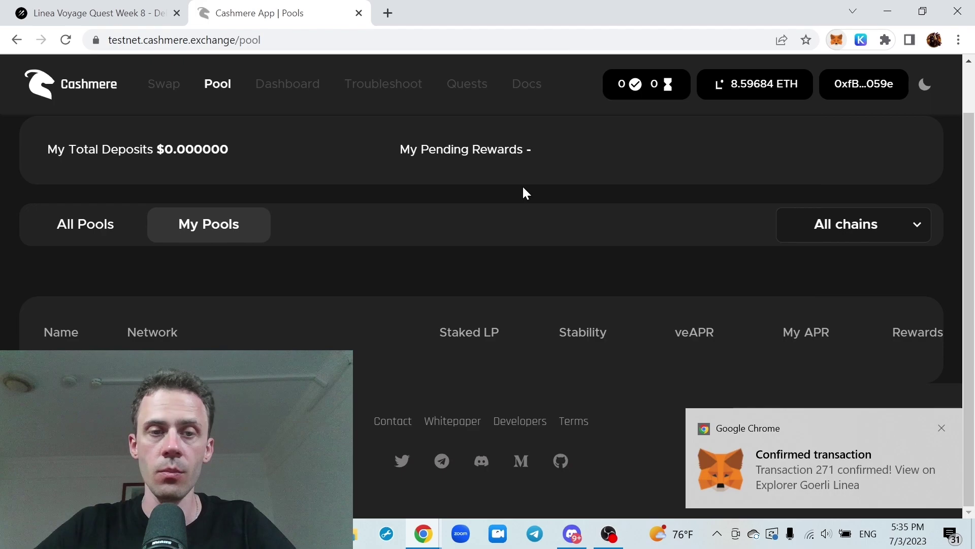
Reload and filter to My Pools, showing the $1.000000 USDC Linea zkEVM Testnet deposit
{"action": "key", "text": "F5"}
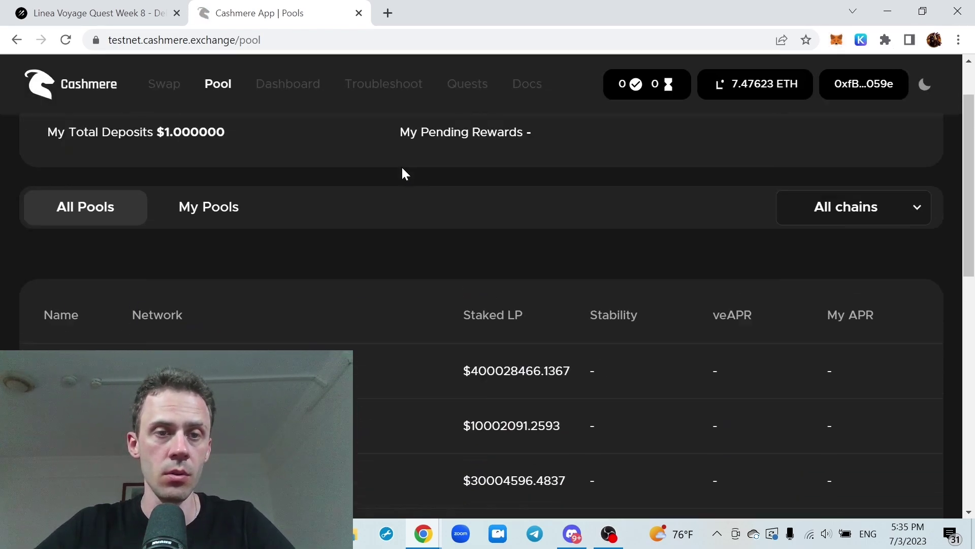
{"action": "scroll", "coordinate": [405, 174], "scroll_direction": "up", "scroll_amount": 2}
{"action": "left_click", "coordinate": [257, 275]}
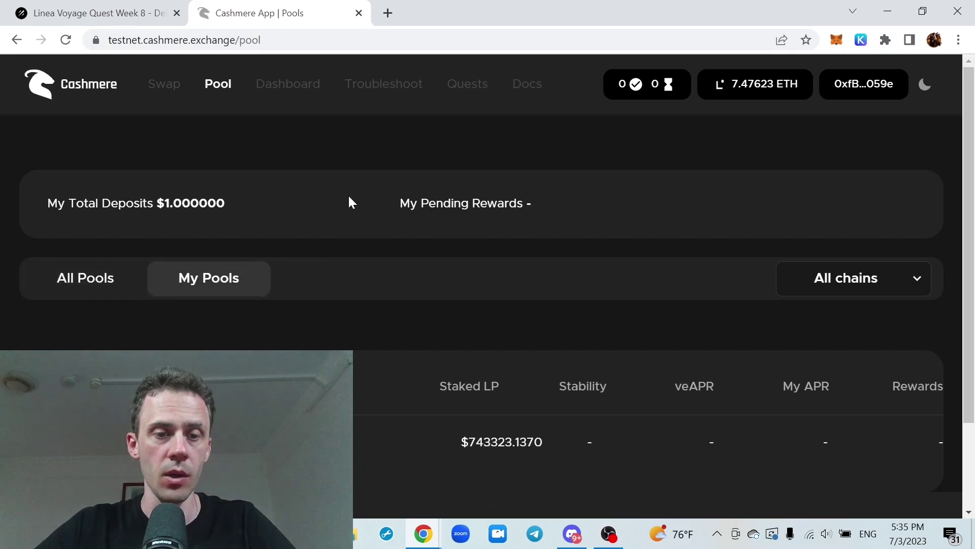
{"action": "scroll", "coordinate": [348, 194], "scroll_direction": "down", "scroll_amount": 3}
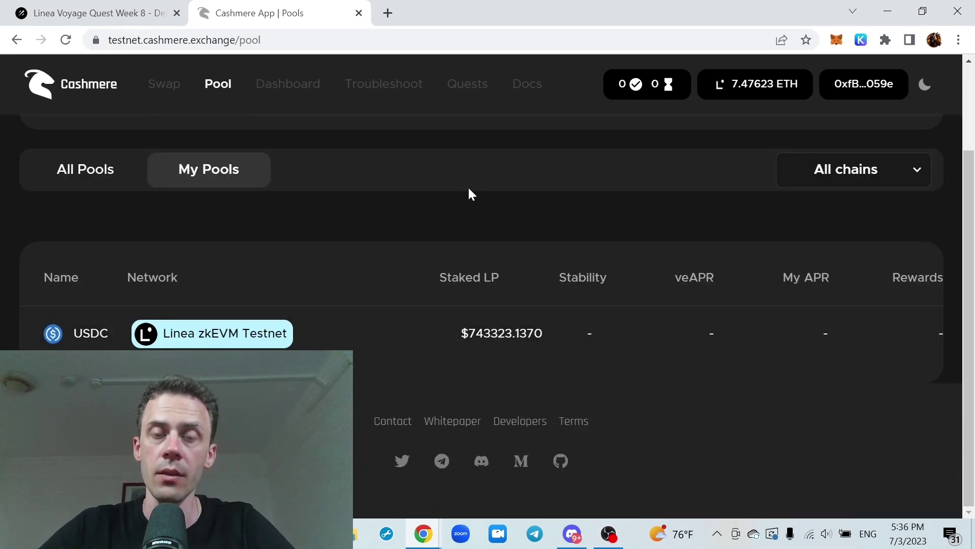
Return to the Linea Voyage Week 8 campaign and scroll through its Get Points tasks
{"action": "left_click", "coordinate": [101, 13]}
{"action": "scroll", "coordinate": [667, 213], "scroll_direction": "up", "scroll_amount": 4}
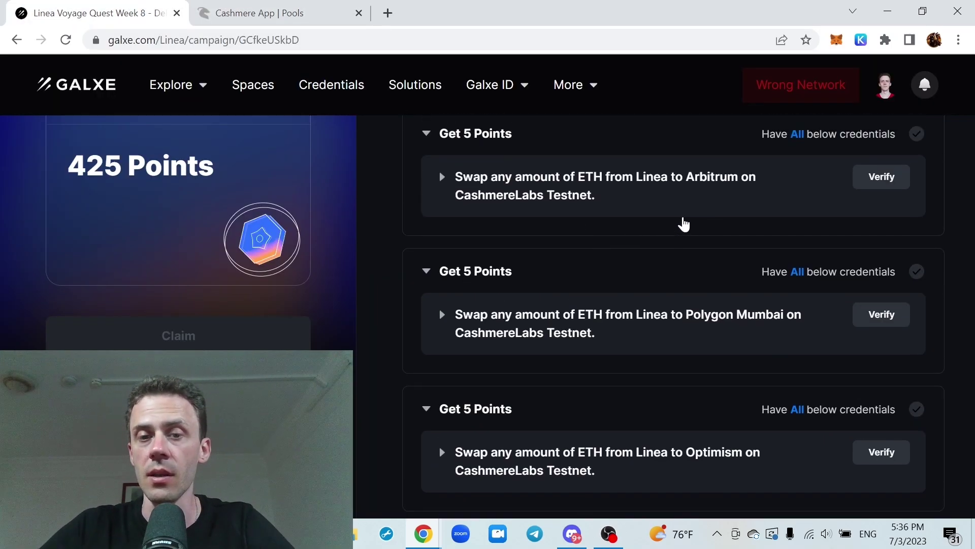
{"action": "scroll", "coordinate": [685, 189], "scroll_direction": "up", "scroll_amount": 3}
{"action": "scroll", "coordinate": [685, 190], "scroll_direction": "down", "scroll_amount": 3}
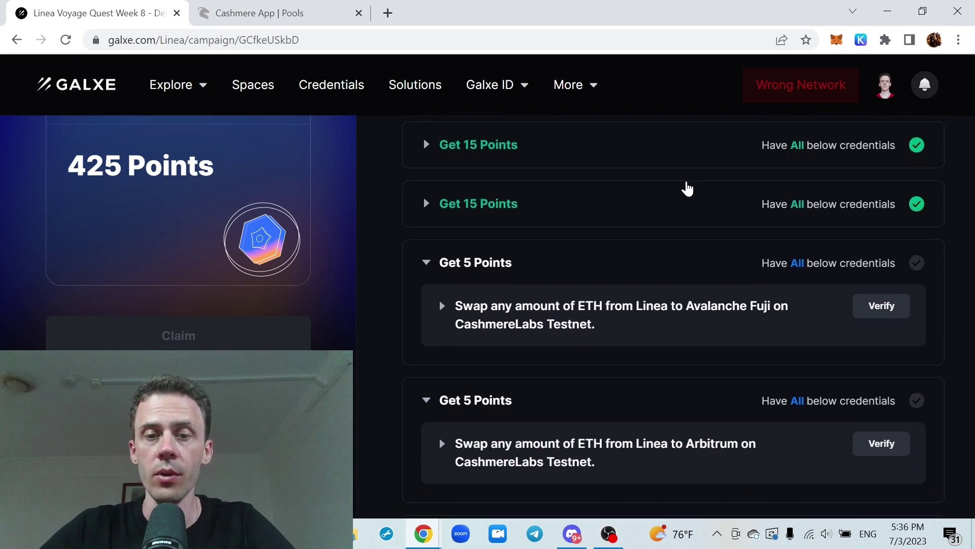
{"action": "scroll", "coordinate": [687, 188], "scroll_direction": "down", "scroll_amount": 10}
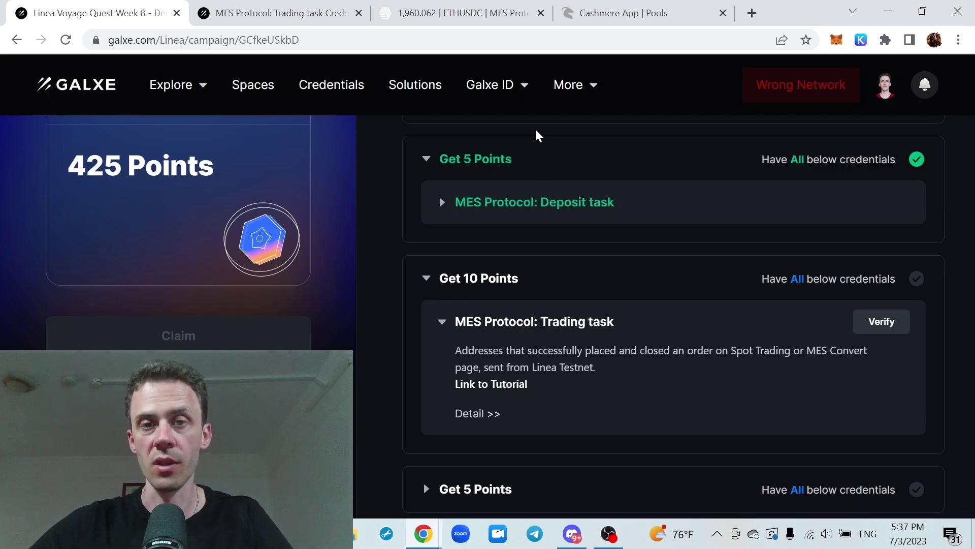
Connect MetaMask to the MES Protocol ETH/USDC trading page
{"action": "key", "text": "ctrl+3"}
{"action": "left_click", "coordinate": [912, 79]}
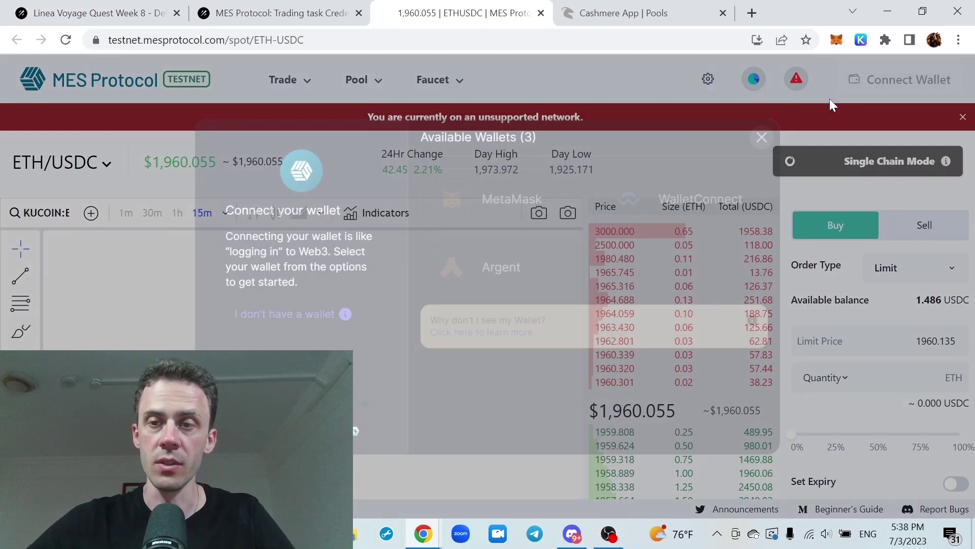
{"action": "left_click", "coordinate": [559, 200]}
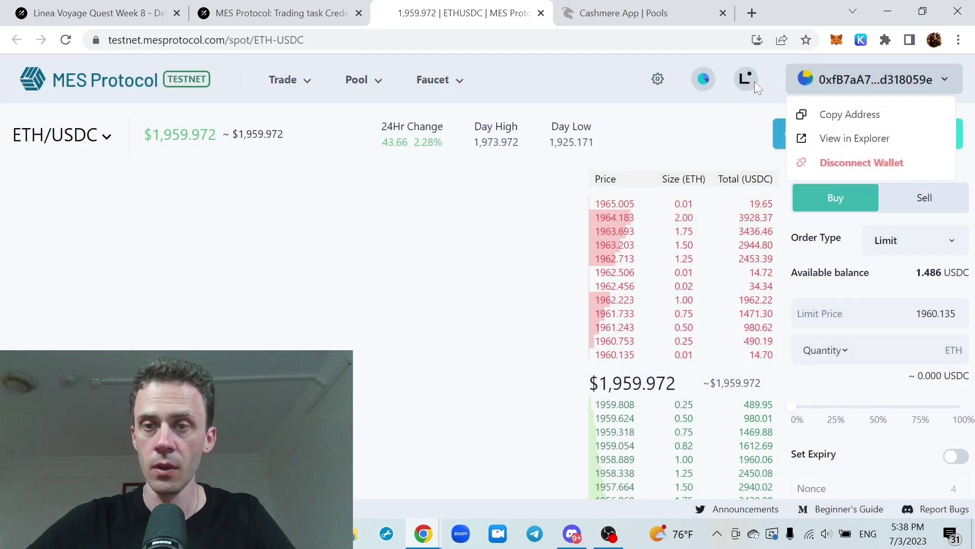
{"action": "left_click", "coordinate": [741, 81]}
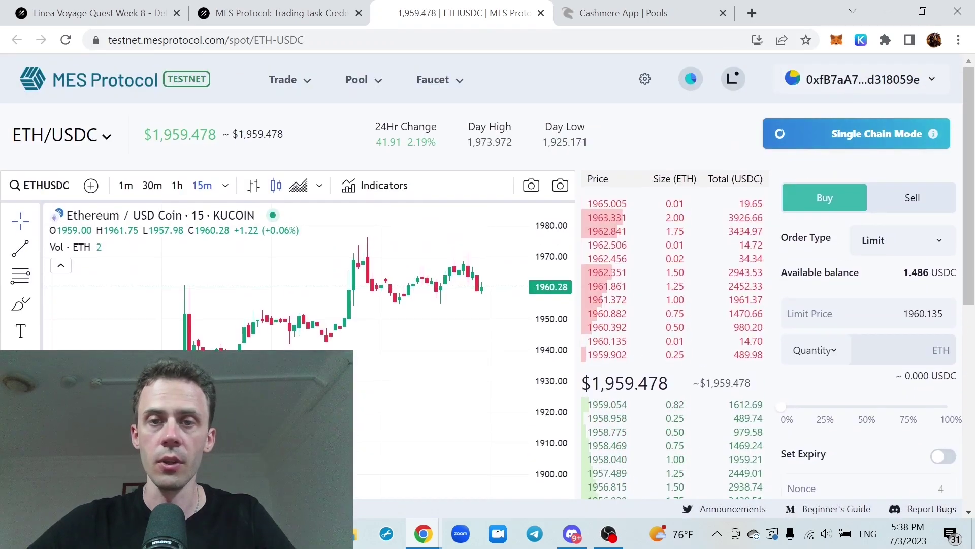
View the Portfolio: 0.256 ETH and 1.487 USDC, total $502.686
{"action": "scroll", "coordinate": [882, 203], "scroll_direction": "down", "scroll_amount": 8}
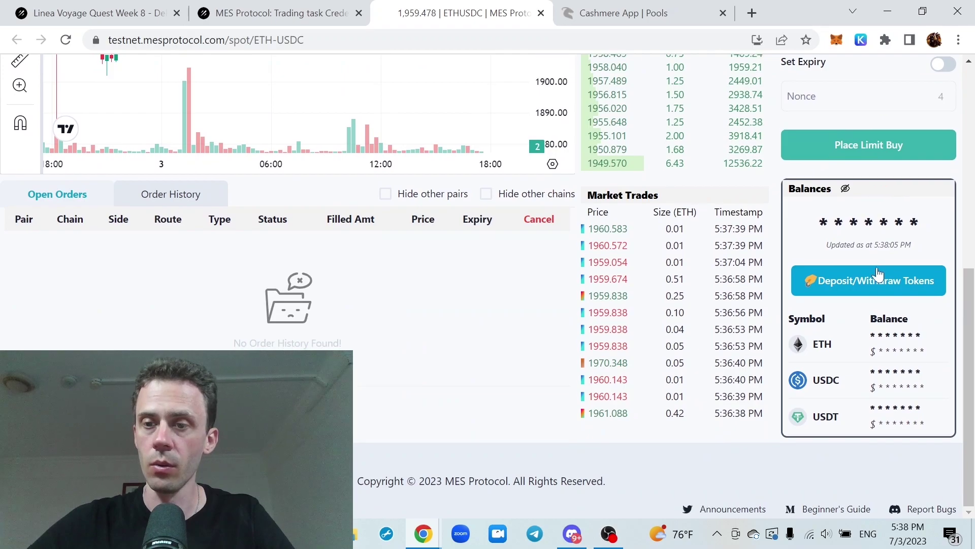
{"action": "left_click", "coordinate": [870, 283]}
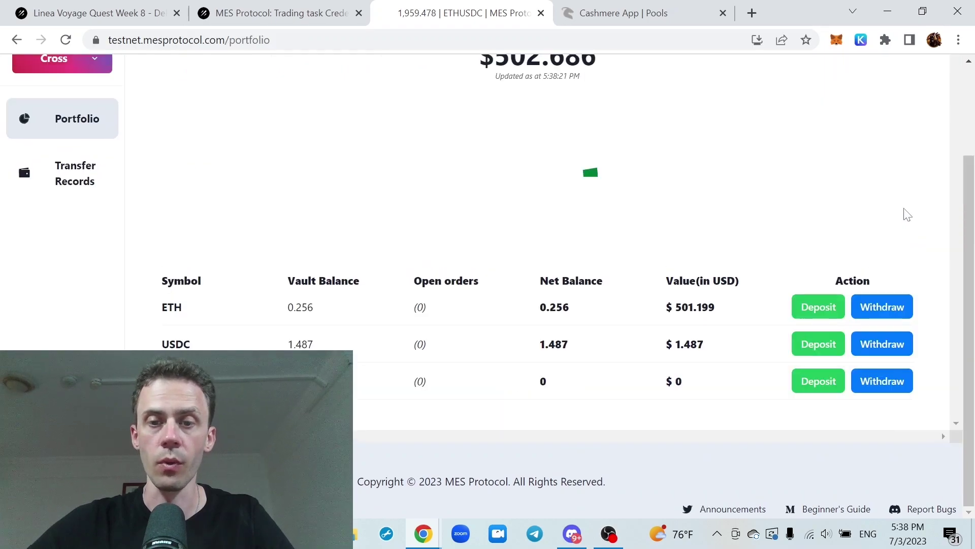
{"action": "scroll", "coordinate": [558, 198], "scroll_direction": "up", "scroll_amount": 1}
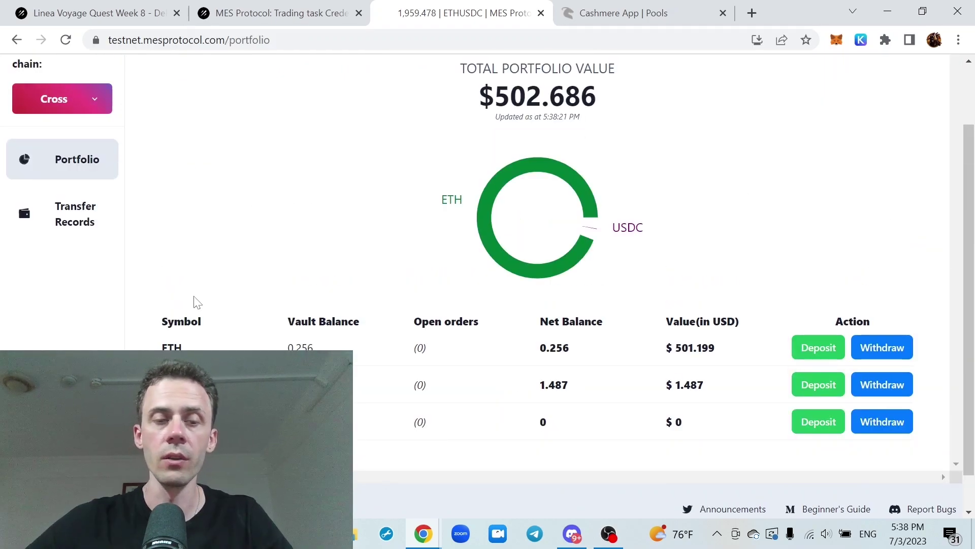
{"action": "scroll", "coordinate": [337, 246], "scroll_direction": "up", "scroll_amount": 2}
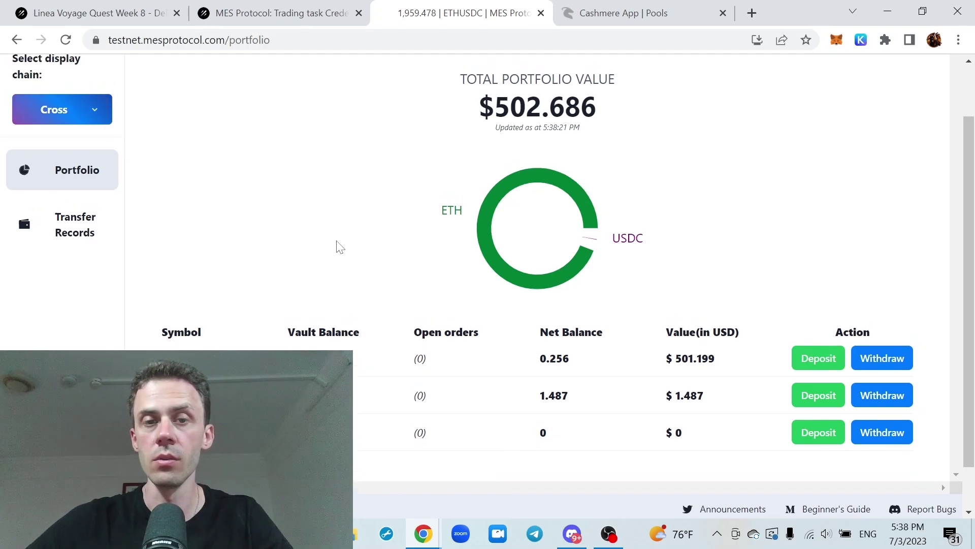
{"action": "left_click", "coordinate": [462, 80]}
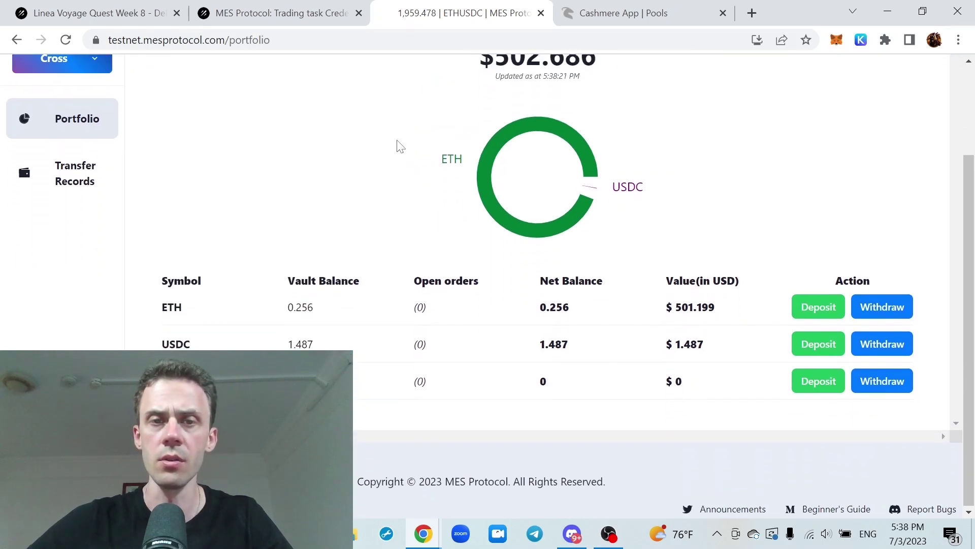
{"action": "scroll", "coordinate": [398, 146], "scroll_direction": "up", "scroll_amount": 2}
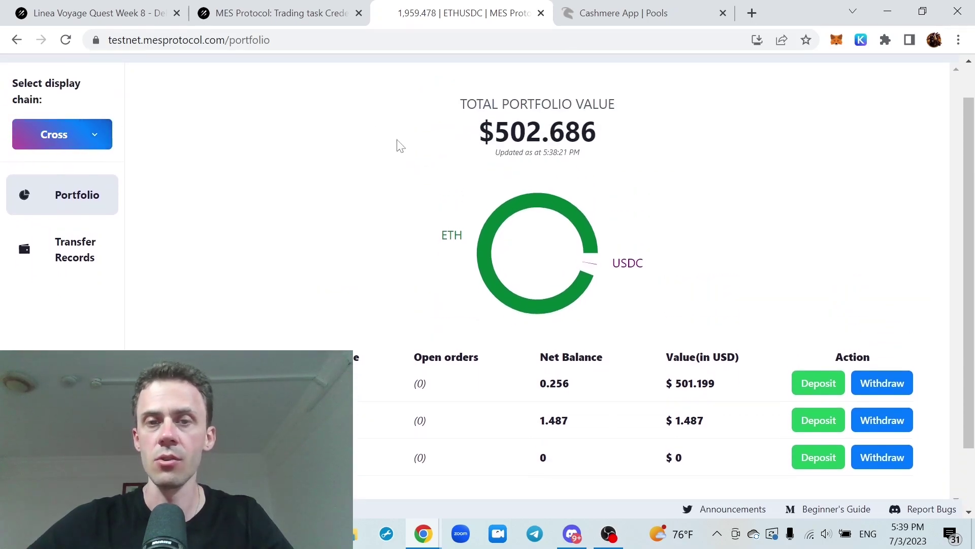
{"action": "scroll", "coordinate": [399, 146], "scroll_direction": "down", "scroll_amount": 2}
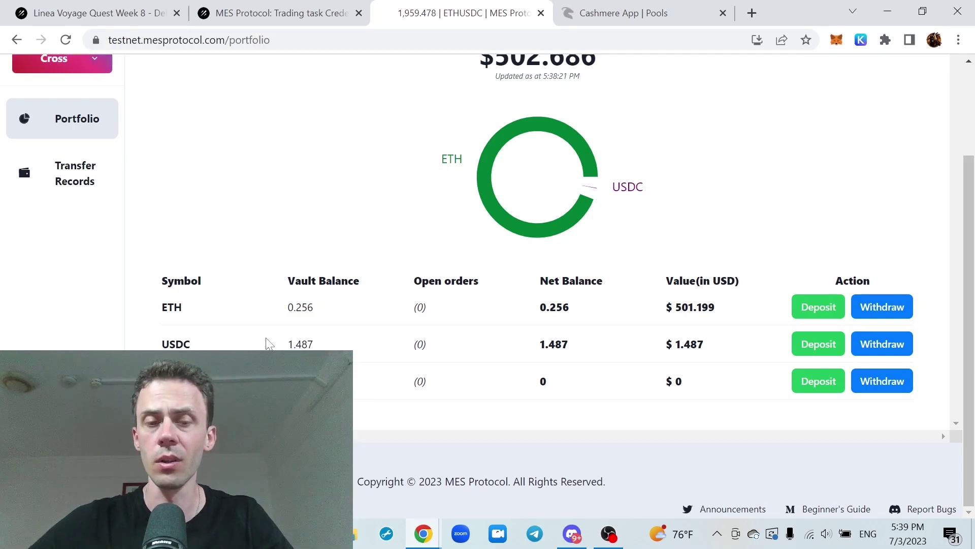
{"action": "scroll", "coordinate": [527, 246], "scroll_direction": "up", "scroll_amount": 2}
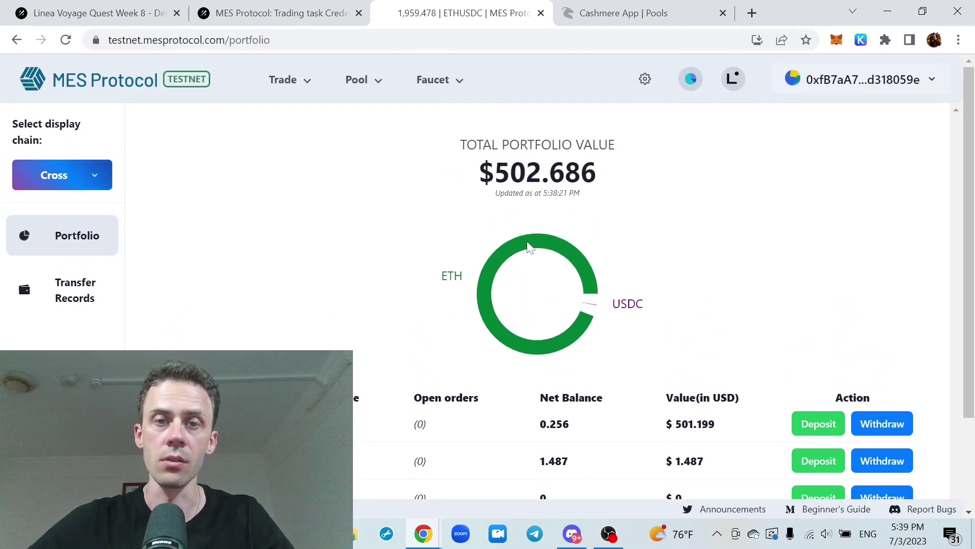
Deposit 0.5 ETH into the vault, confirming in MetaMask with Aggressive gas, then check the wallet
{"action": "scroll", "coordinate": [529, 237], "scroll_direction": "down", "scroll_amount": 2}
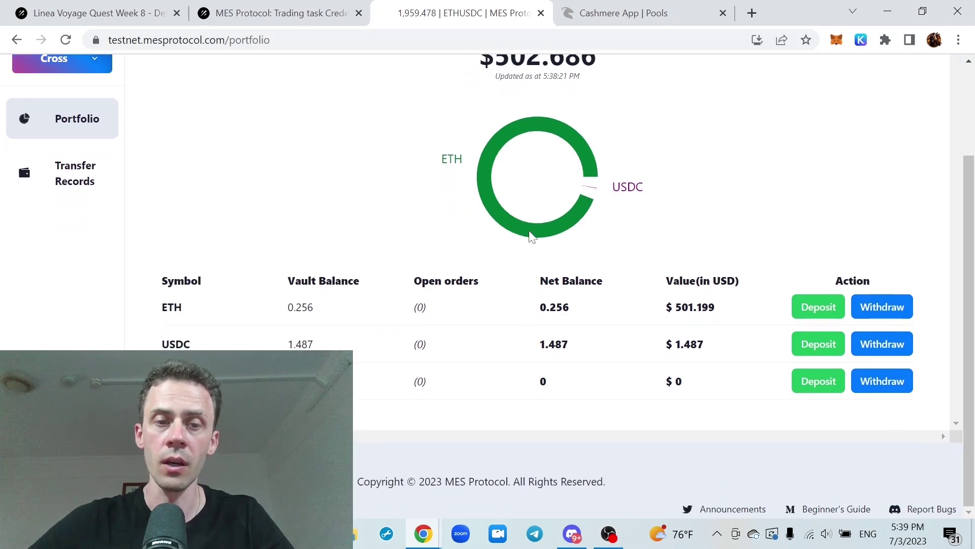
{"action": "scroll", "coordinate": [530, 237], "scroll_direction": "up", "scroll_amount": 2}
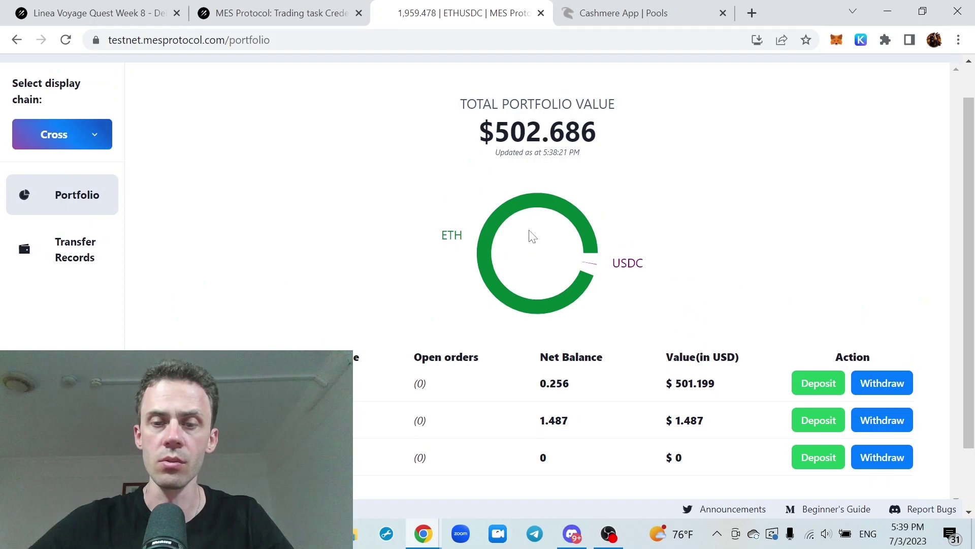
{"action": "left_click", "coordinate": [819, 383]}
{"action": "left_click", "coordinate": [451, 297]}
{"action": "type", "text": "0.5"}
{"action": "left_click", "coordinate": [503, 354]}
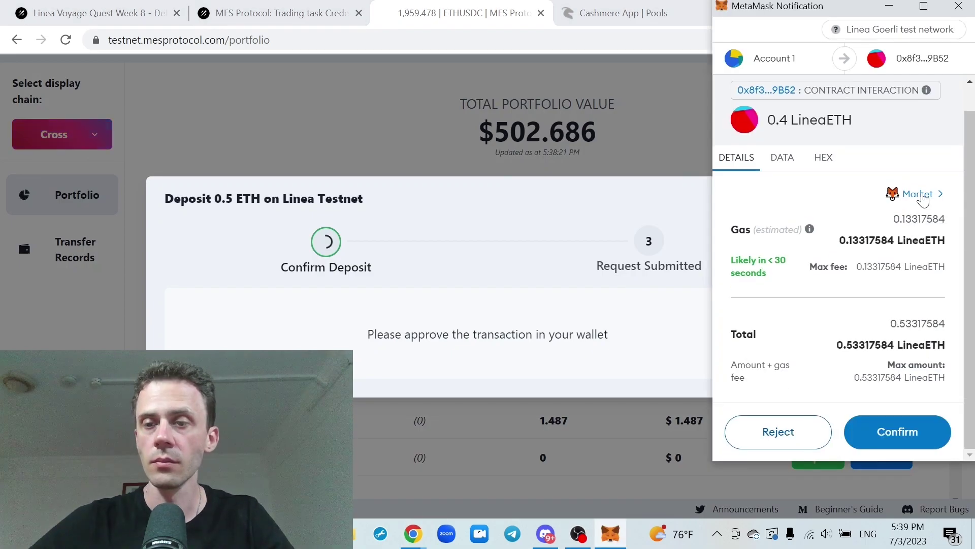
{"action": "left_click", "coordinate": [921, 195]}
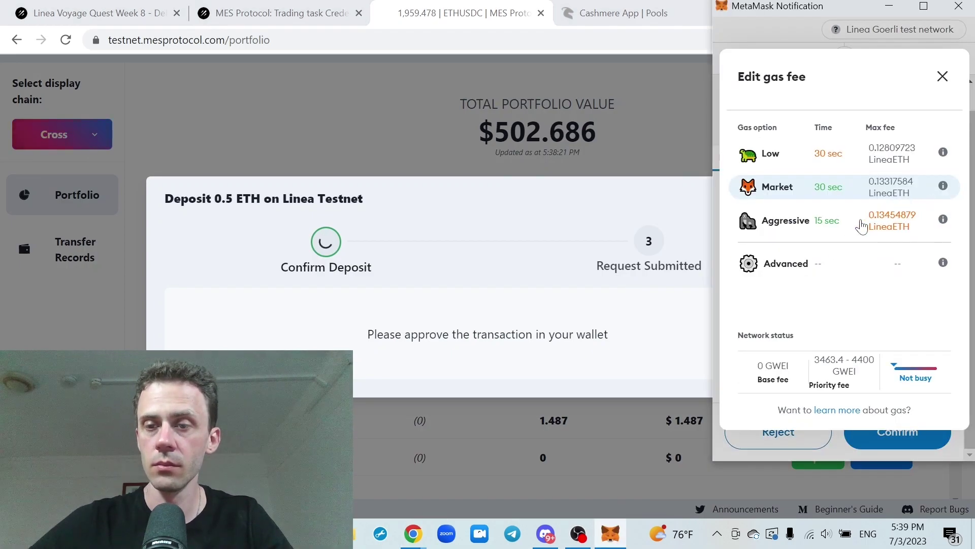
{"action": "left_click", "coordinate": [837, 229]}
{"action": "left_click", "coordinate": [893, 432]}
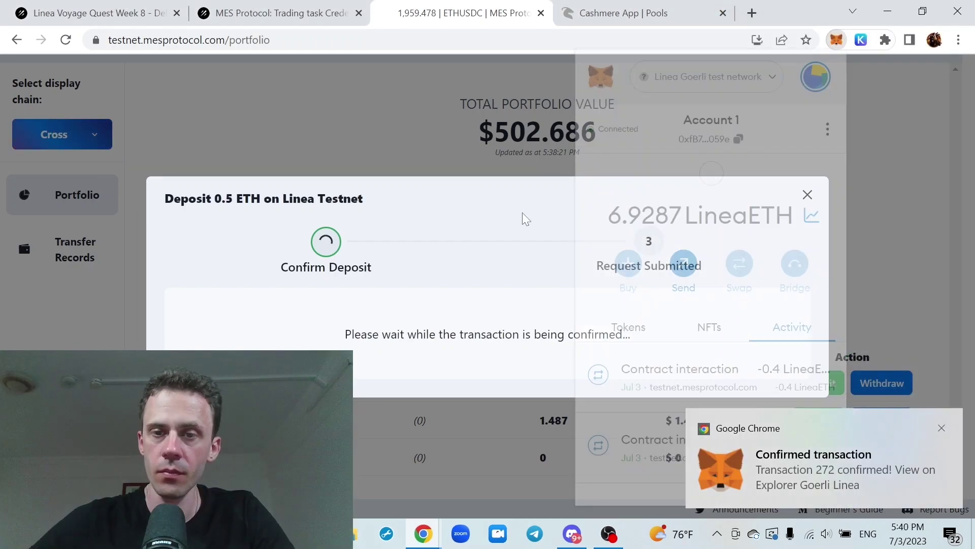
{"action": "left_click", "coordinate": [837, 40]}
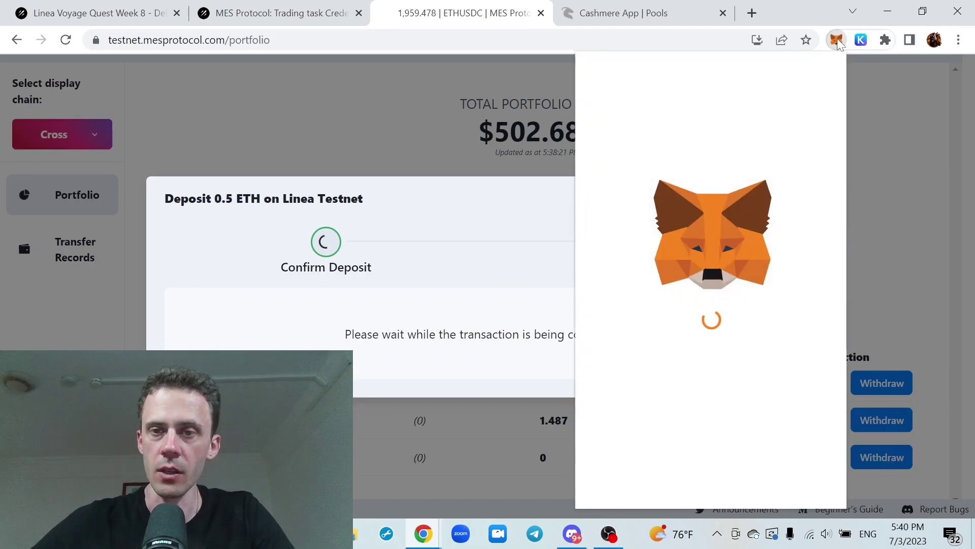
{"action": "left_click", "coordinate": [497, 212]}
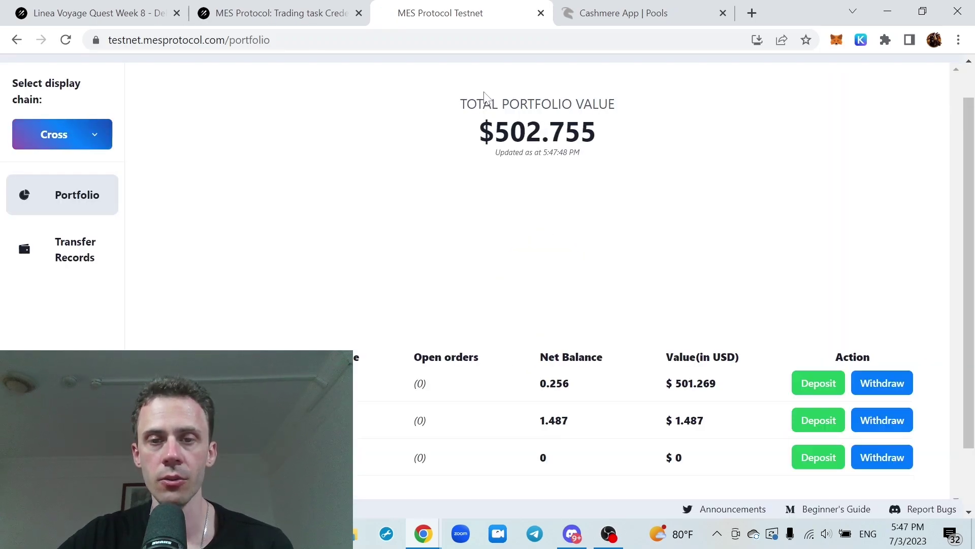
Sign a second 0.5 ETH deposit request and check Transfer Records for pending transfers
{"action": "left_click", "coordinate": [818, 385]}
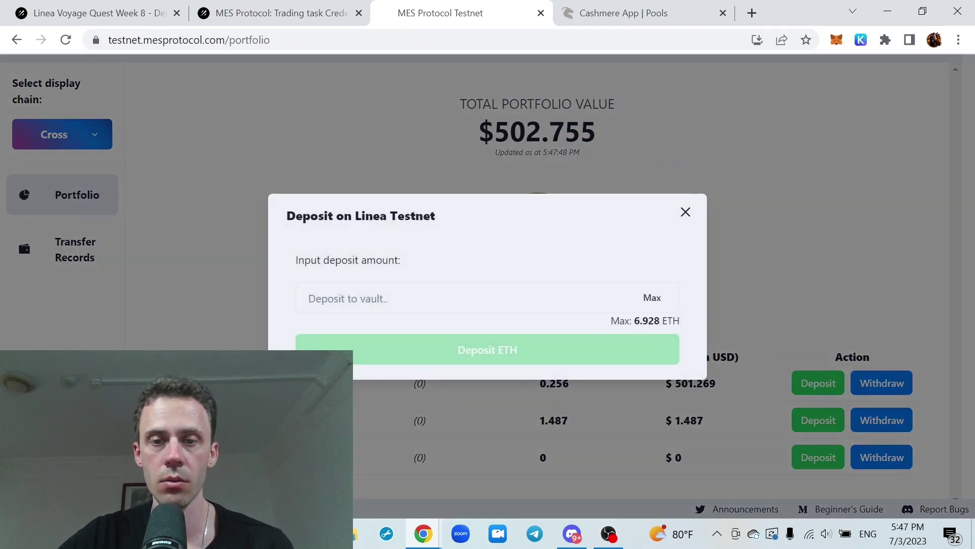
{"action": "type", "text": "0.5"}
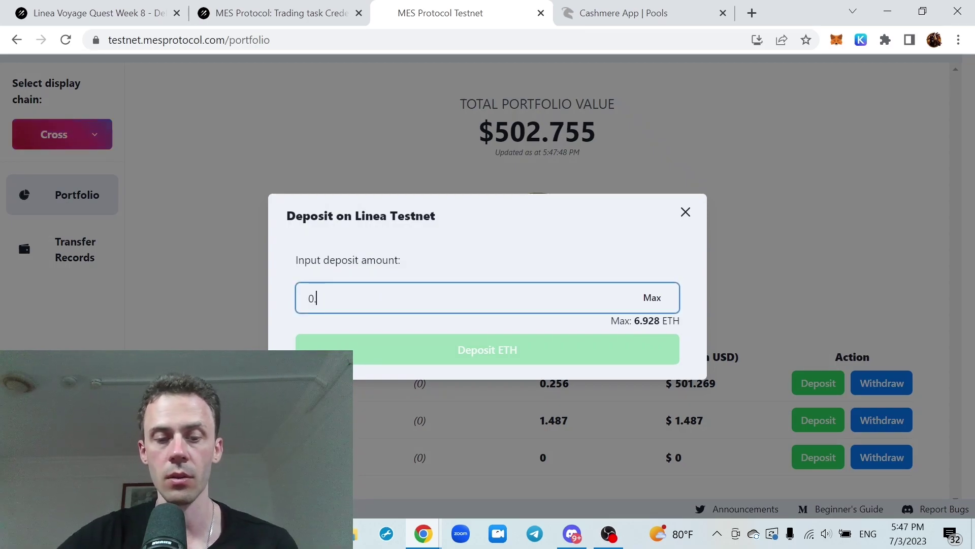
{"action": "left_click", "coordinate": [537, 349]}
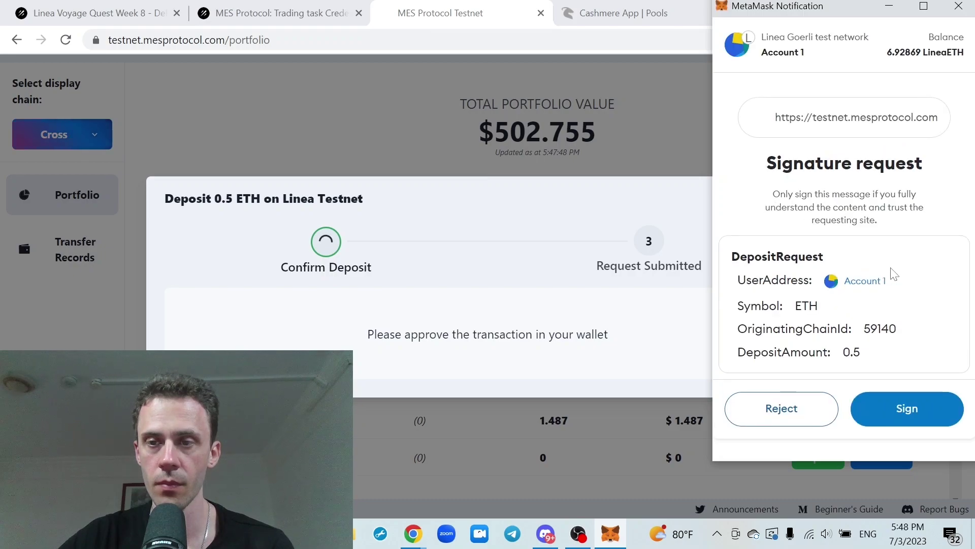
{"action": "left_click", "coordinate": [918, 402]}
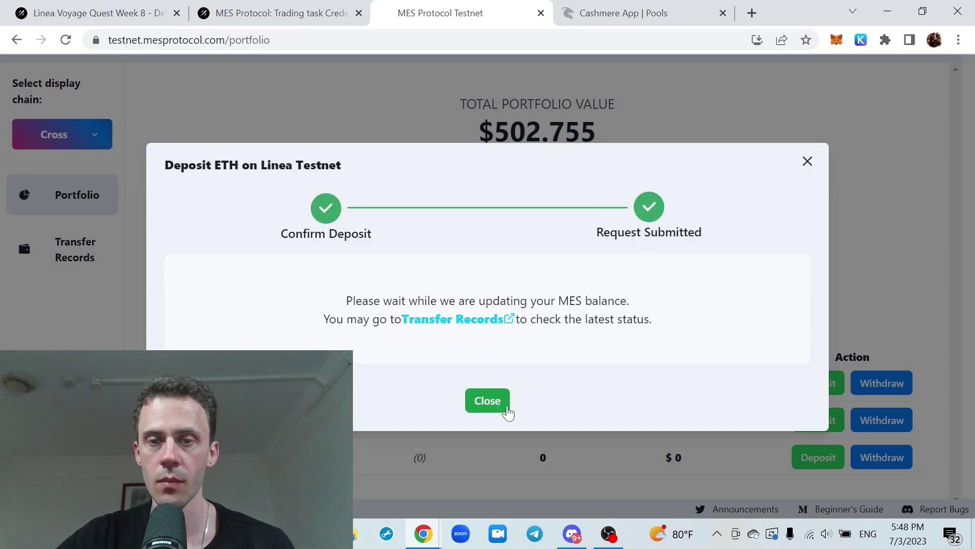
{"action": "left_click", "coordinate": [474, 322]}
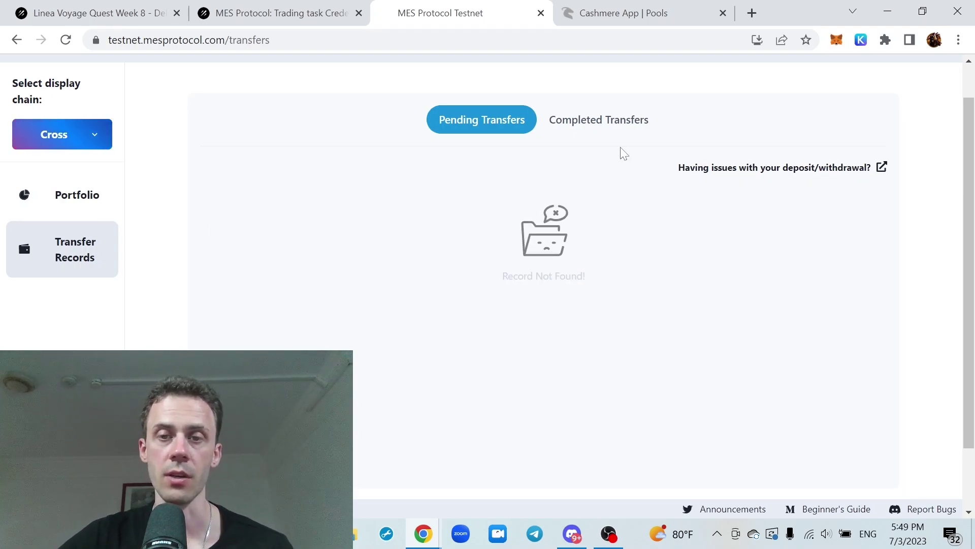
Verify the 0.5 ETH deposit shows Completed, then go back to the Linea Voyage campaign
{"action": "left_click", "coordinate": [604, 127]}
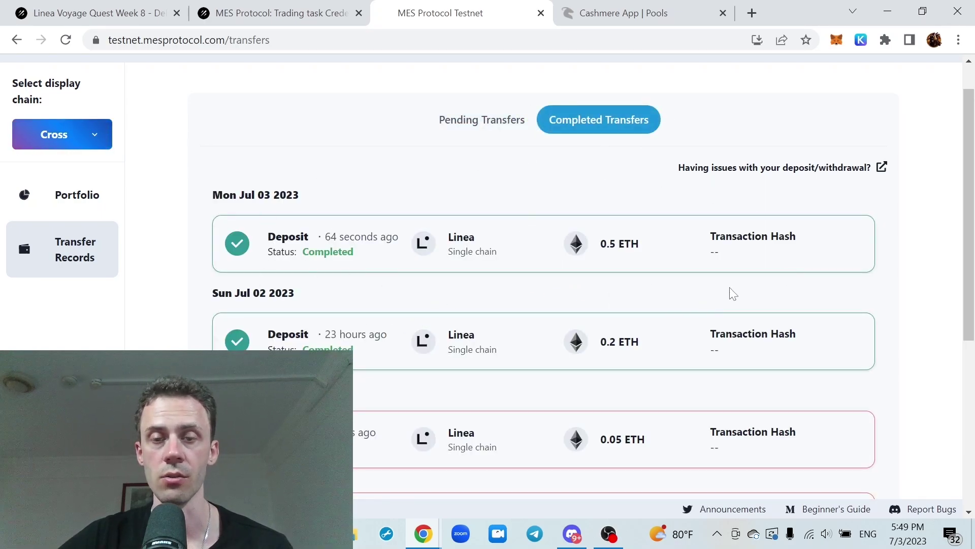
{"action": "key", "text": "ctrl+1"}
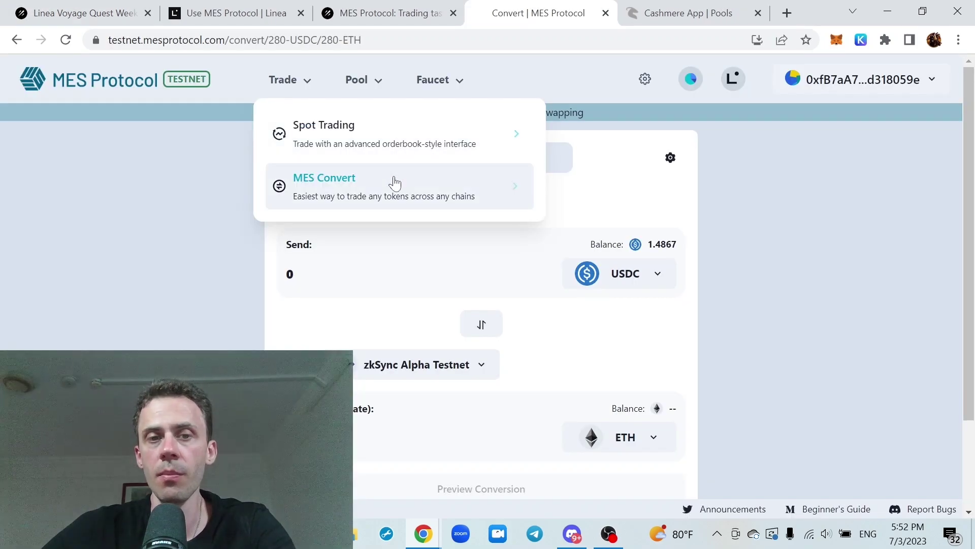
On MES Convert, set up a 0.05 ETH to USDC conversion
{"action": "left_click", "coordinate": [388, 186]}
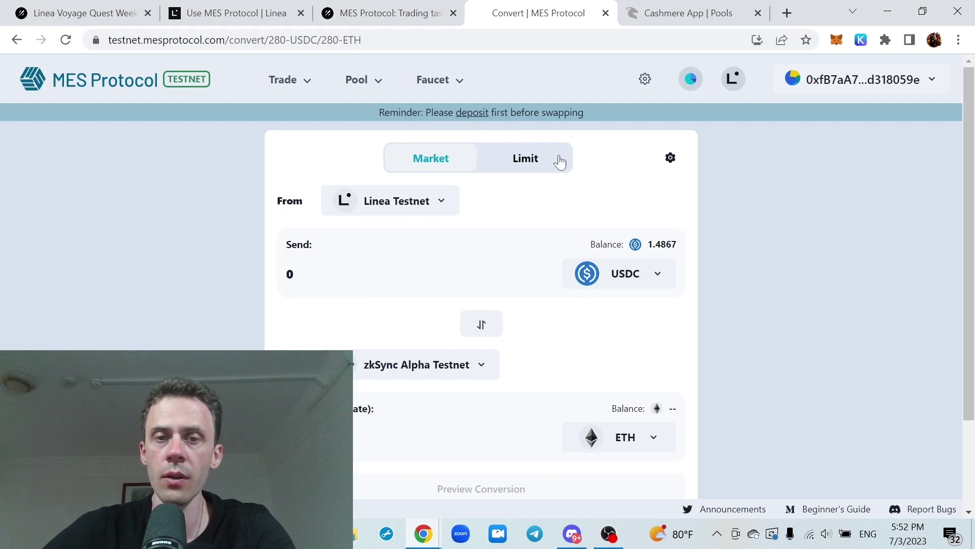
{"action": "scroll", "coordinate": [536, 281], "scroll_direction": "down", "scroll_amount": 2}
{"action": "scroll", "coordinate": [531, 278], "scroll_direction": "up", "scroll_amount": 1}
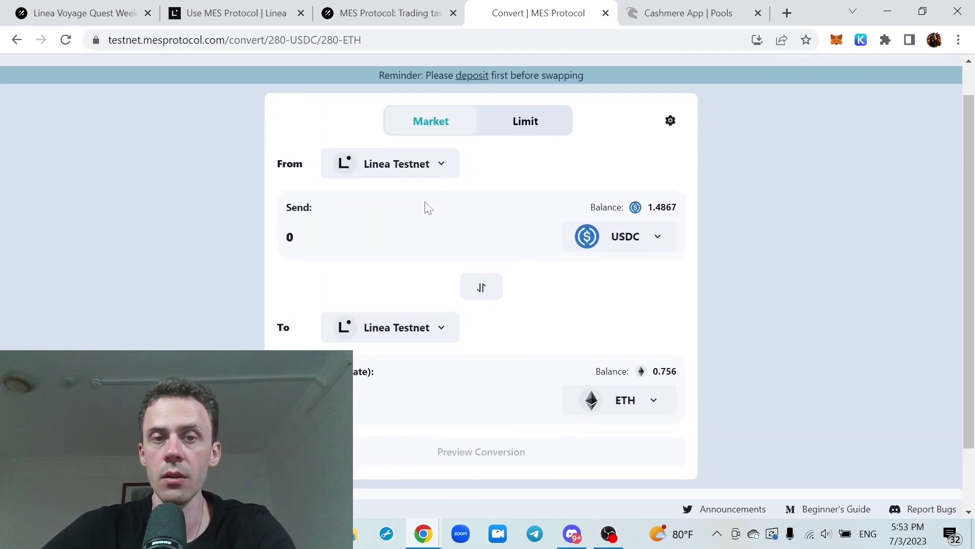
{"action": "left_click", "coordinate": [660, 247]}
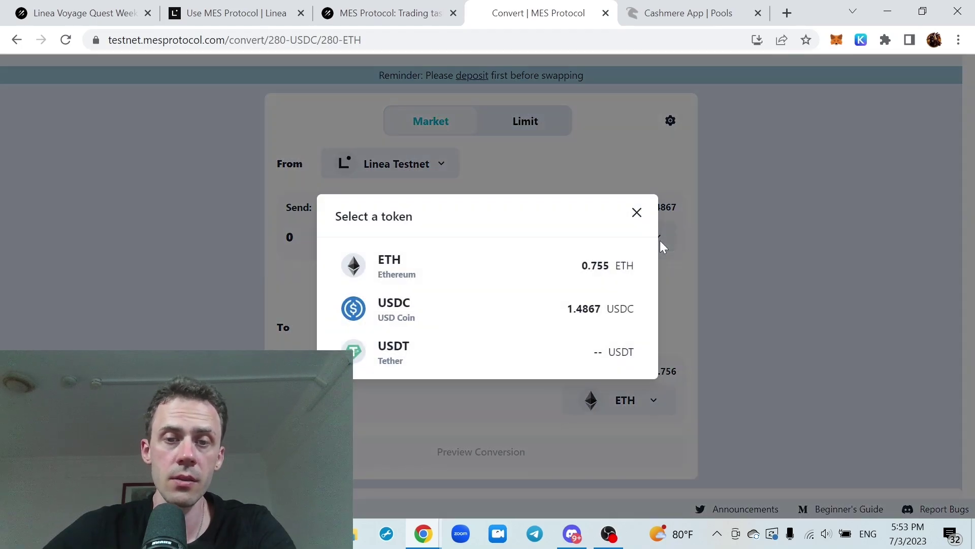
{"action": "left_click", "coordinate": [540, 266]}
{"action": "scroll", "coordinate": [676, 285], "scroll_direction": "down", "scroll_amount": 2}
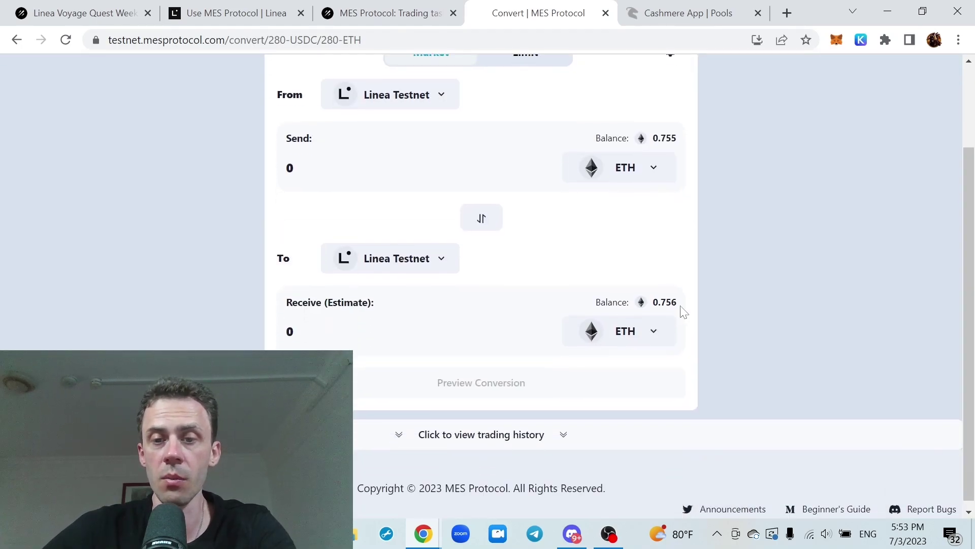
{"action": "left_click", "coordinate": [657, 323]}
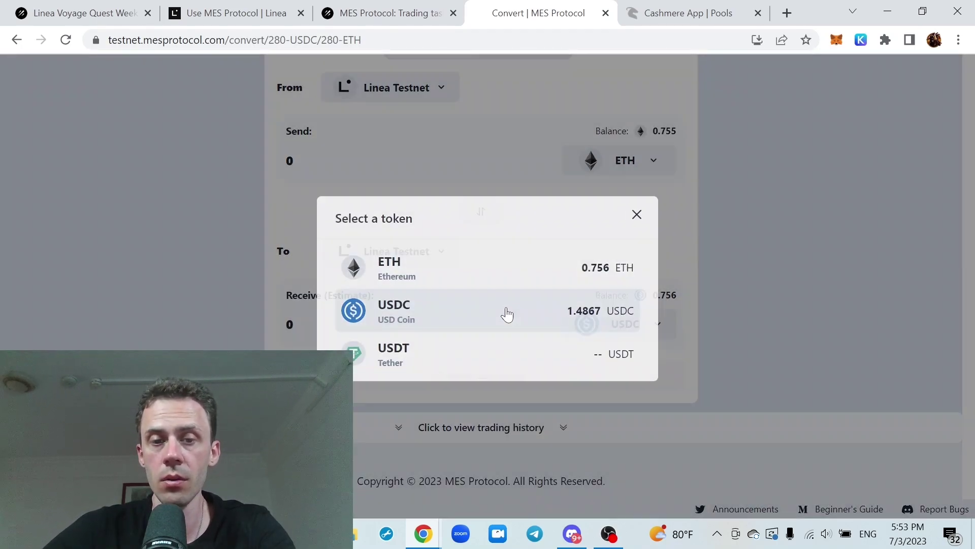
{"action": "left_click", "coordinate": [506, 313]}
{"action": "scroll", "coordinate": [675, 261], "scroll_direction": "up", "scroll_amount": 2}
{"action": "left_click", "coordinate": [315, 244]}
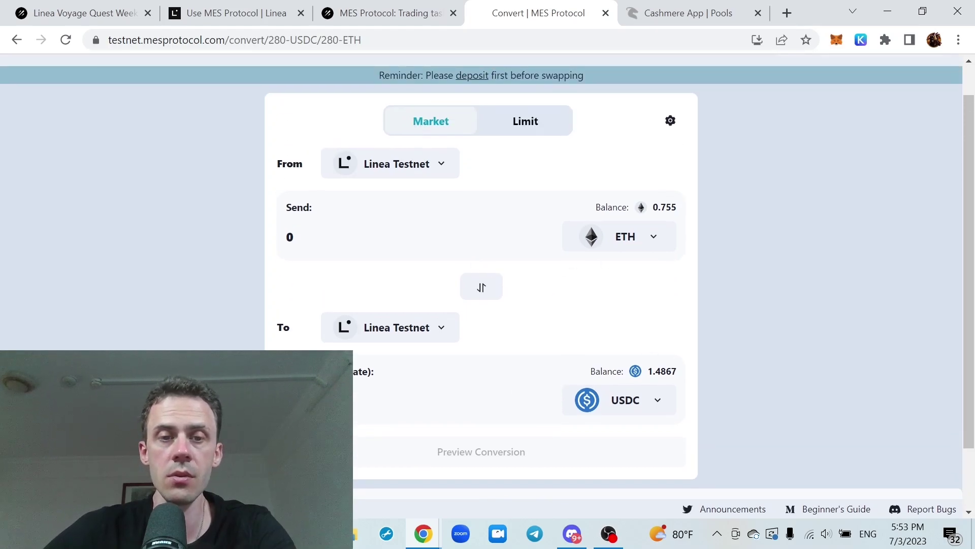
{"action": "type", "text": "0.05"}
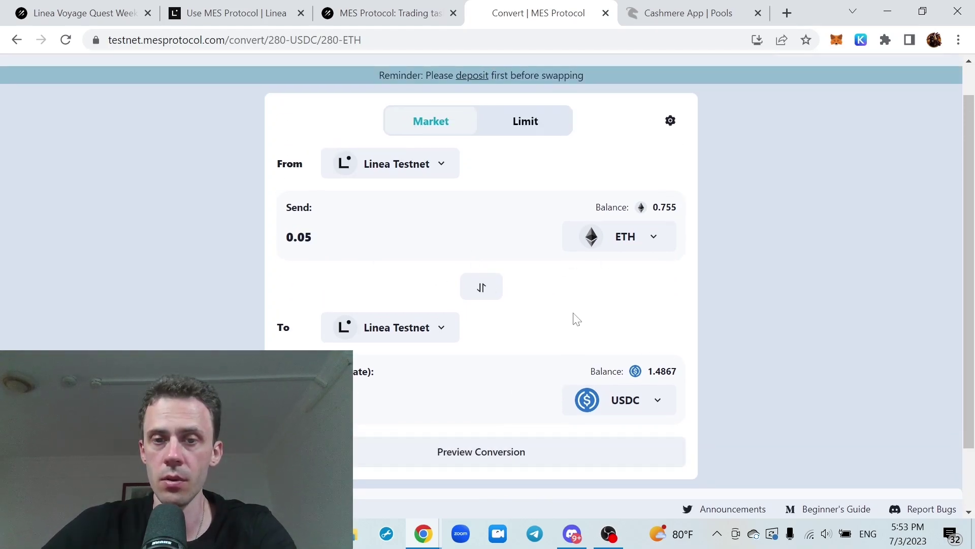
Preview and submit the 0.05 ETH to USDC conversion, signing the order in MetaMask
{"action": "left_click", "coordinate": [509, 447]}
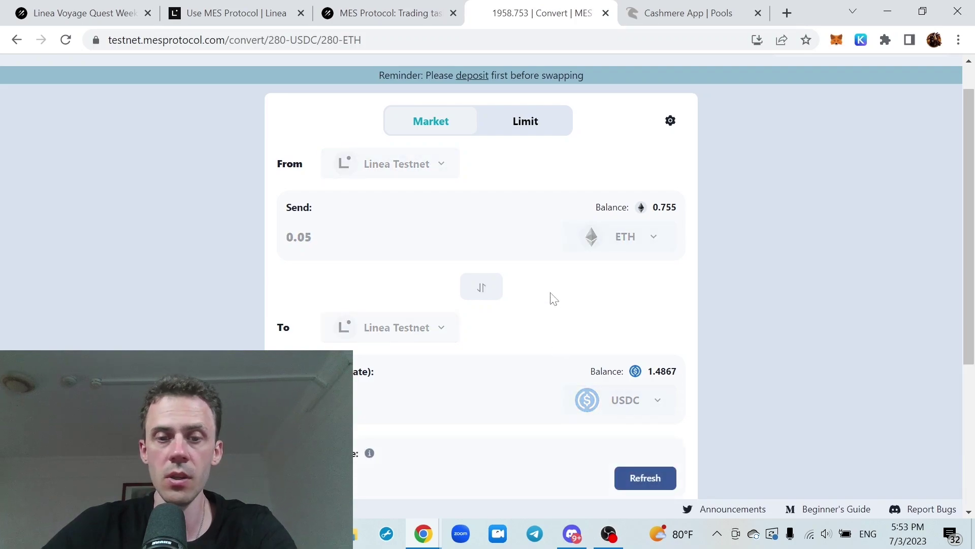
{"action": "scroll", "coordinate": [538, 272], "scroll_direction": "down", "scroll_amount": 3}
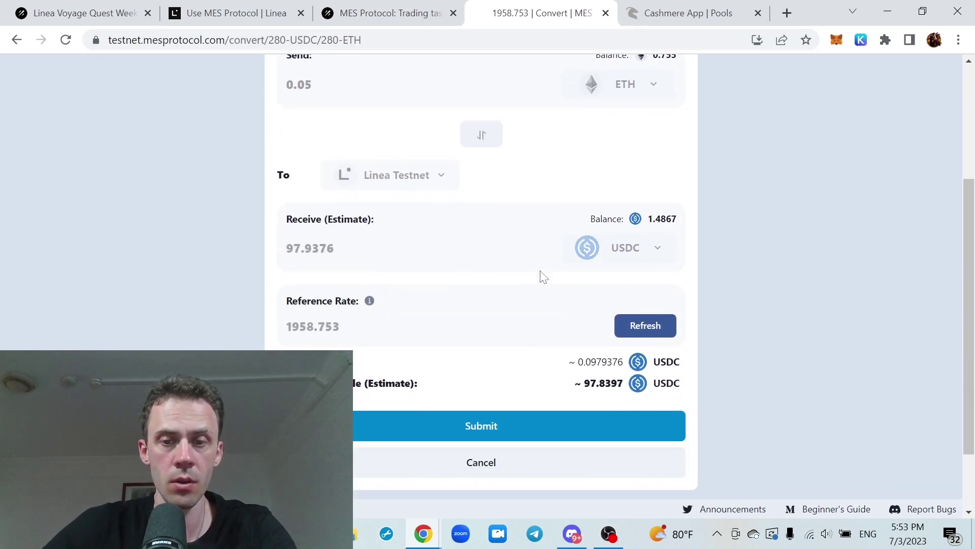
{"action": "scroll", "coordinate": [539, 284], "scroll_direction": "down", "scroll_amount": 2}
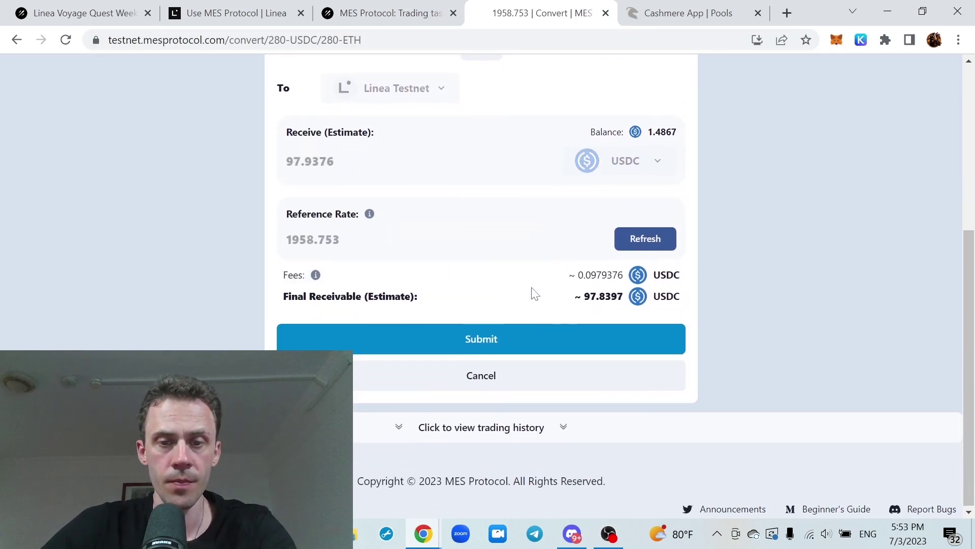
{"action": "left_click", "coordinate": [508, 341]}
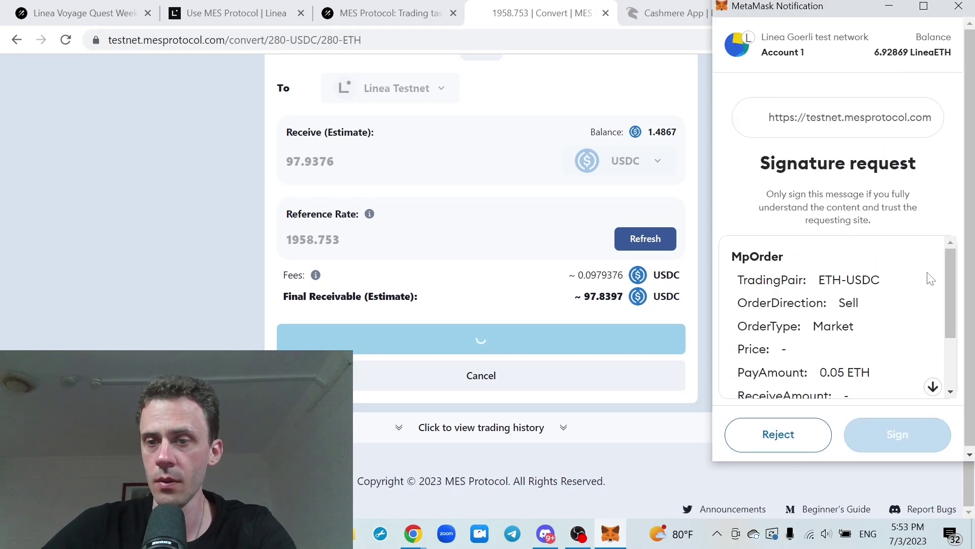
{"action": "scroll", "coordinate": [929, 278], "scroll_direction": "down", "scroll_amount": 2}
{"action": "left_click", "coordinate": [898, 435]}
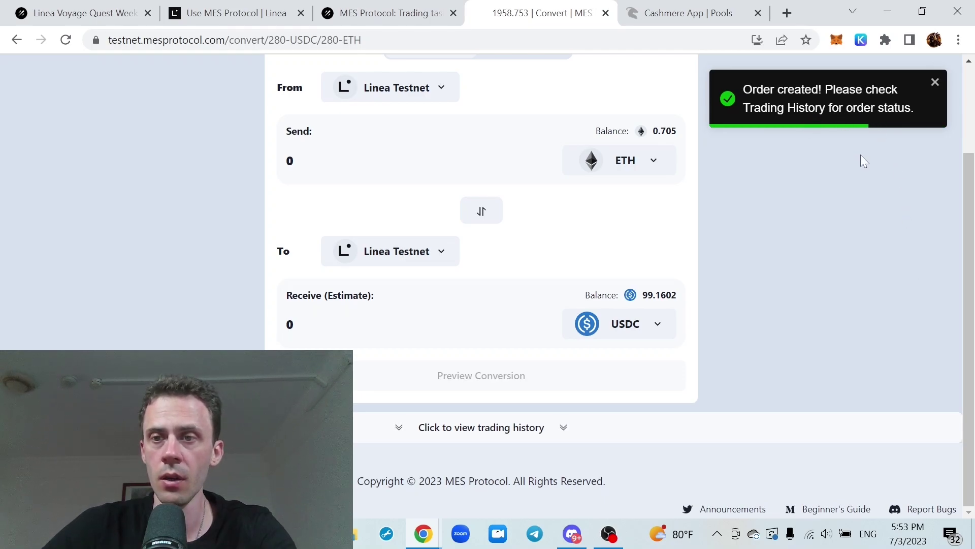
{"action": "left_click", "coordinate": [862, 109]}
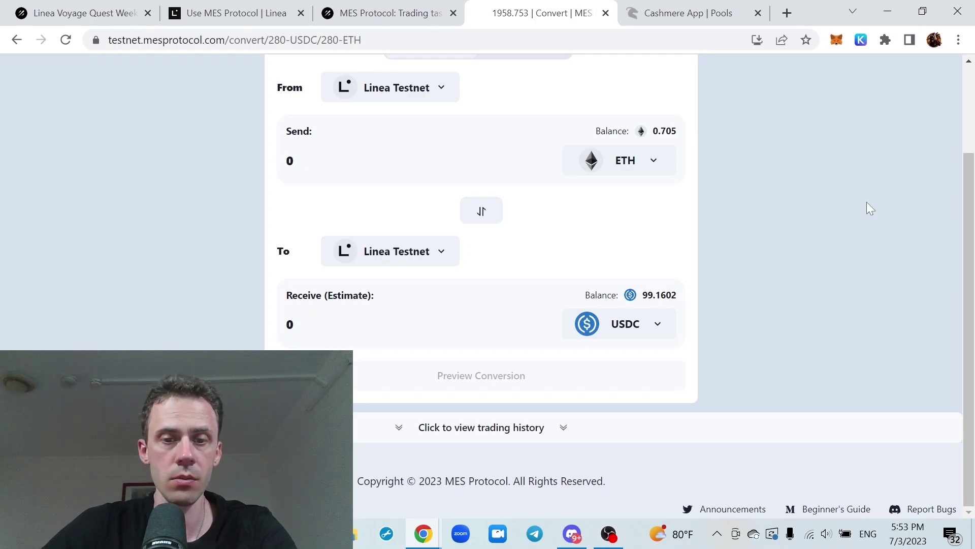
Check the order history to confirm the 0.05 ETH sell is settled
{"action": "scroll", "coordinate": [866, 202], "scroll_direction": "up", "scroll_amount": 2}
{"action": "scroll", "coordinate": [867, 203], "scroll_direction": "down", "scroll_amount": 2}
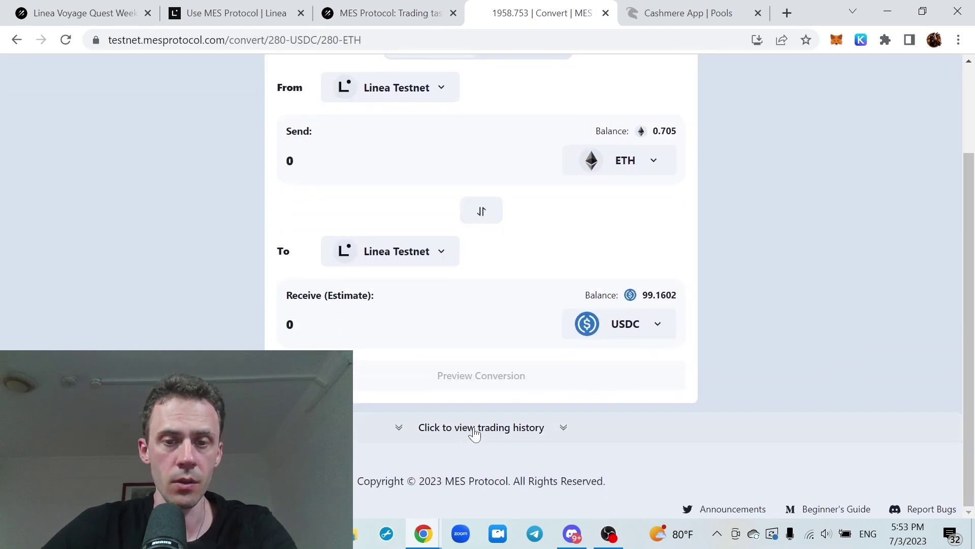
{"action": "left_click", "coordinate": [500, 429]}
{"action": "scroll", "coordinate": [754, 363], "scroll_direction": "down", "scroll_amount": 5}
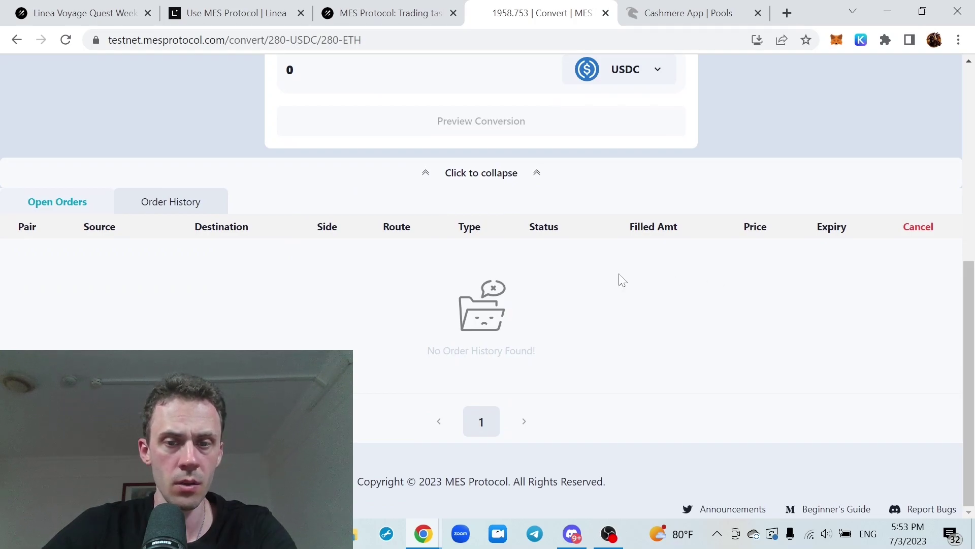
{"action": "left_click", "coordinate": [200, 201]}
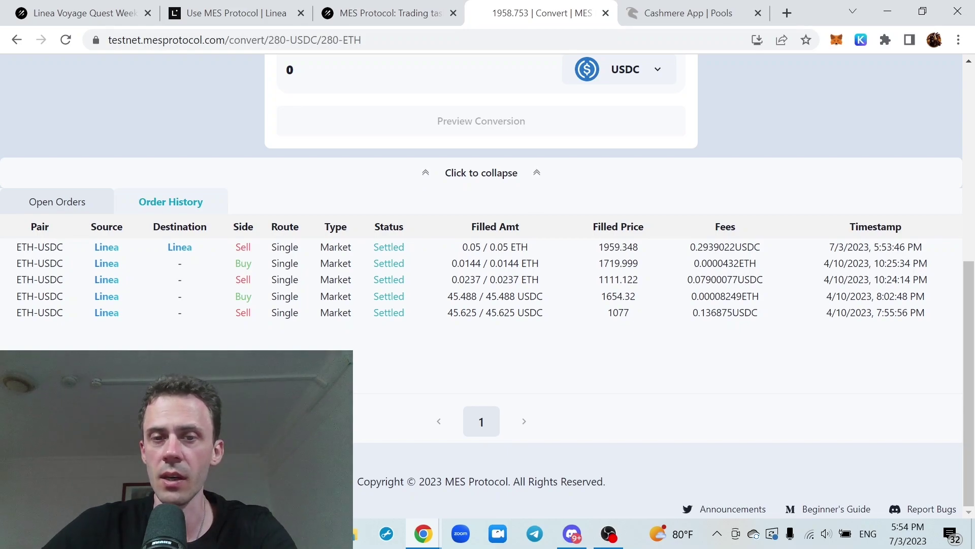
{"action": "scroll", "coordinate": [659, 246], "scroll_direction": "up", "scroll_amount": 2}
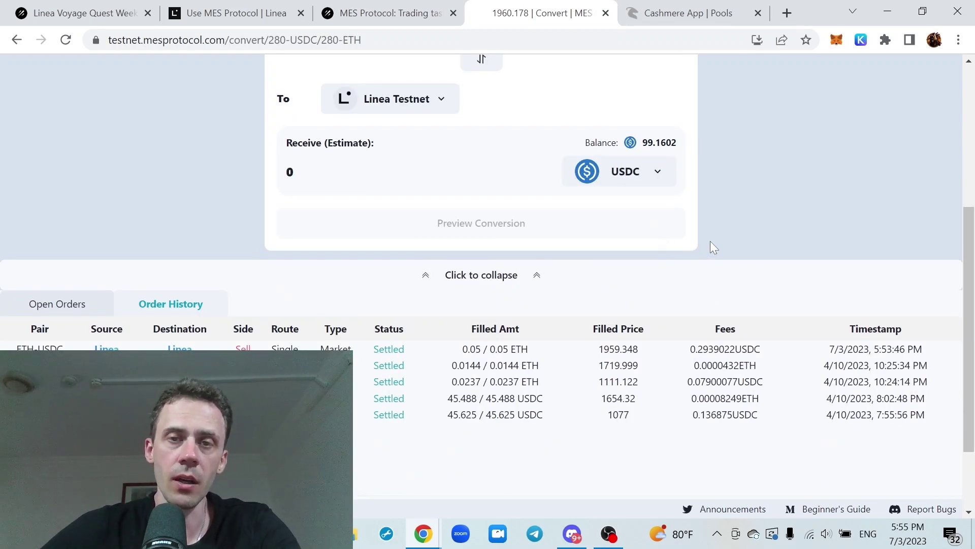
{"action": "scroll", "coordinate": [773, 242], "scroll_direction": "up", "scroll_amount": 5}
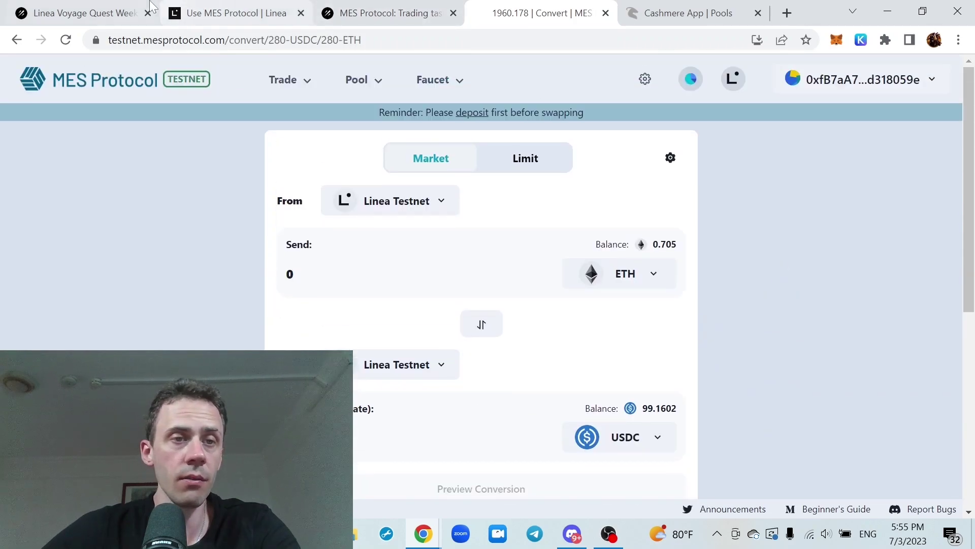
Back on MES Convert, submit a 0.01 ETH limit sell at rate 1970 for 19.7 USDC
{"action": "left_click", "coordinate": [102, 12]}
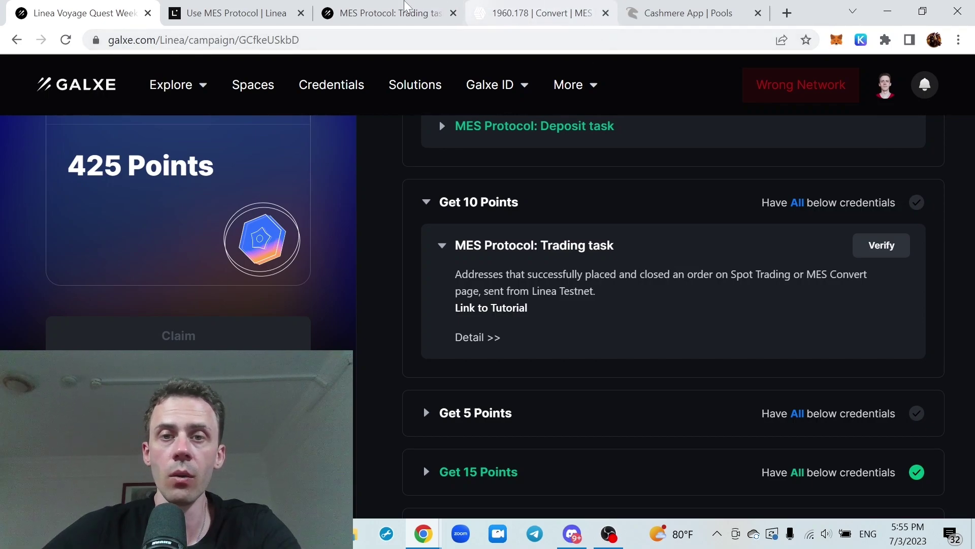
{"action": "left_click", "coordinate": [584, 15]}
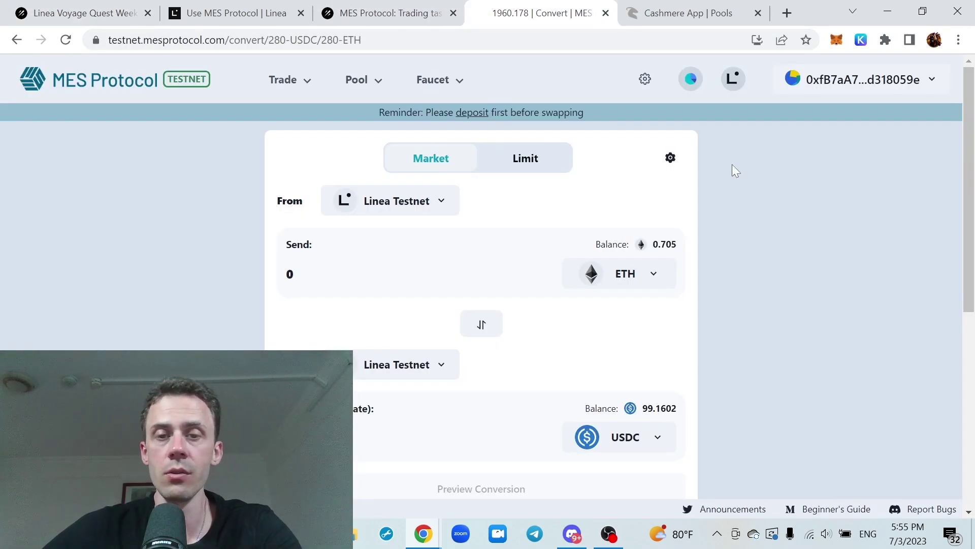
{"action": "left_click", "coordinate": [543, 169]}
{"action": "scroll", "coordinate": [622, 146], "scroll_direction": "down", "scroll_amount": 2}
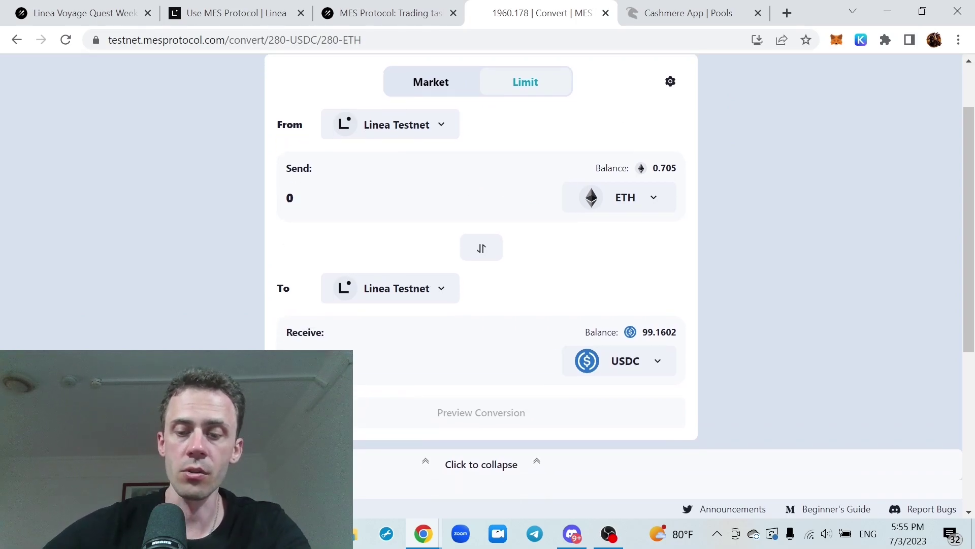
{"action": "type", "text": ".01"}
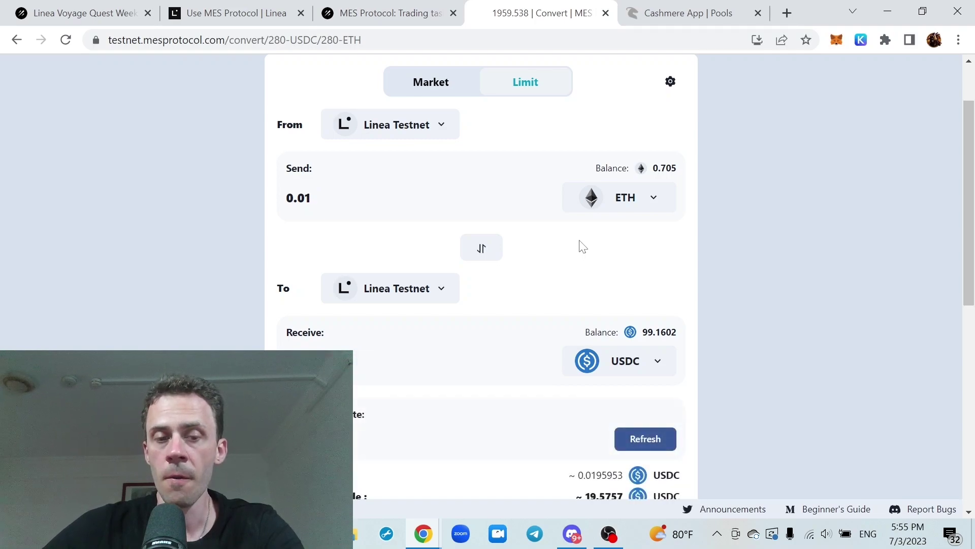
{"action": "scroll", "coordinate": [583, 244], "scroll_direction": "down", "scroll_amount": 3}
{"action": "scroll", "coordinate": [547, 227], "scroll_direction": "up", "scroll_amount": 2}
{"action": "scroll", "coordinate": [548, 224], "scroll_direction": "down", "scroll_amount": 2}
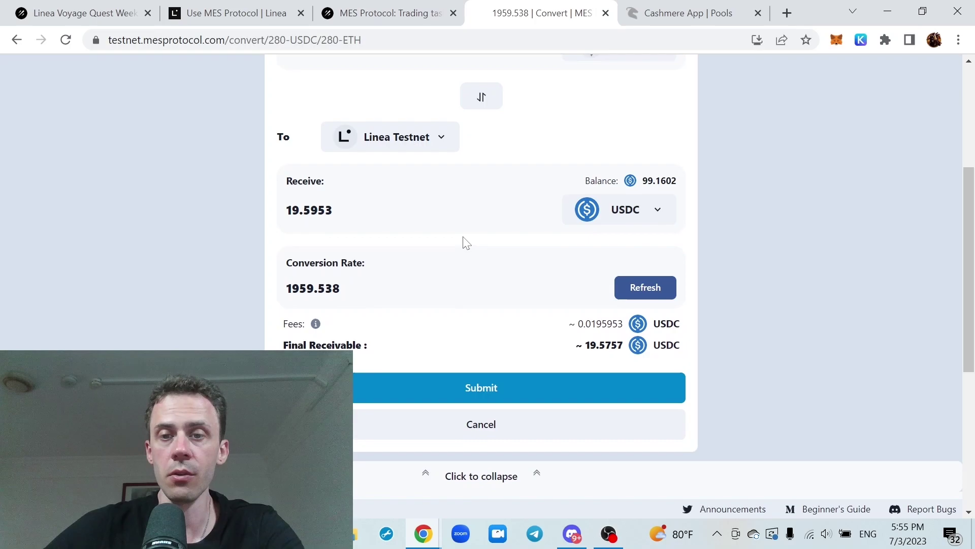
{"action": "scroll", "coordinate": [466, 242], "scroll_direction": "up", "scroll_amount": 3}
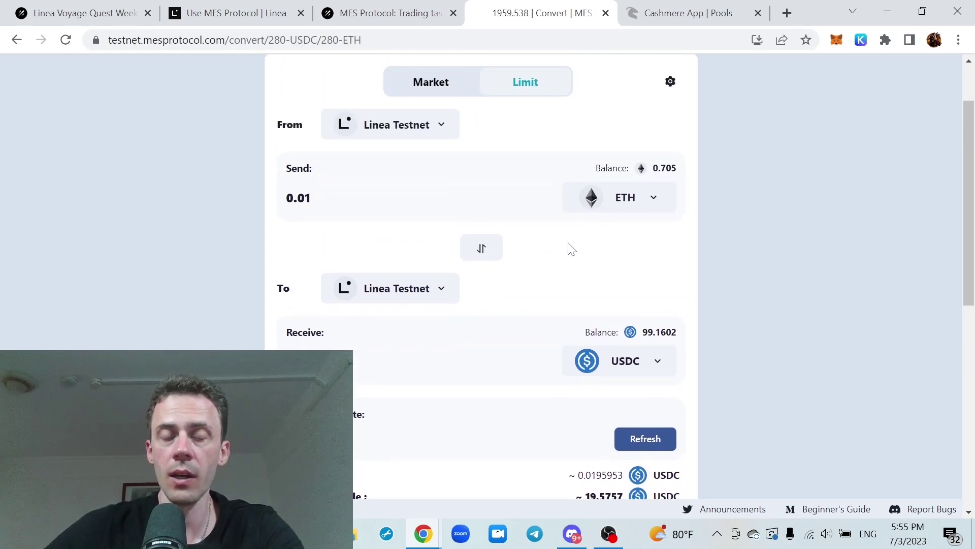
{"action": "scroll", "coordinate": [571, 249], "scroll_direction": "down", "scroll_amount": 2}
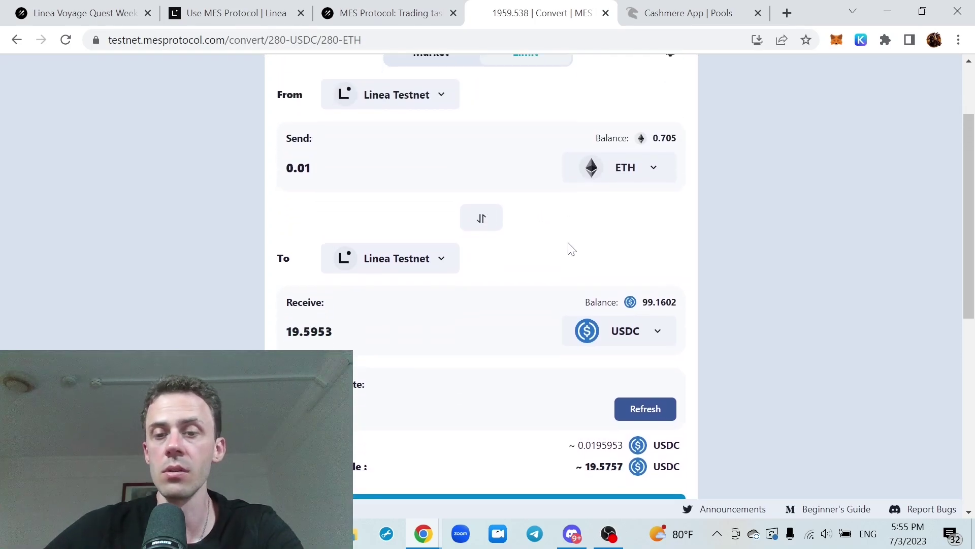
{"action": "scroll", "coordinate": [572, 248], "scroll_direction": "up", "scroll_amount": 2}
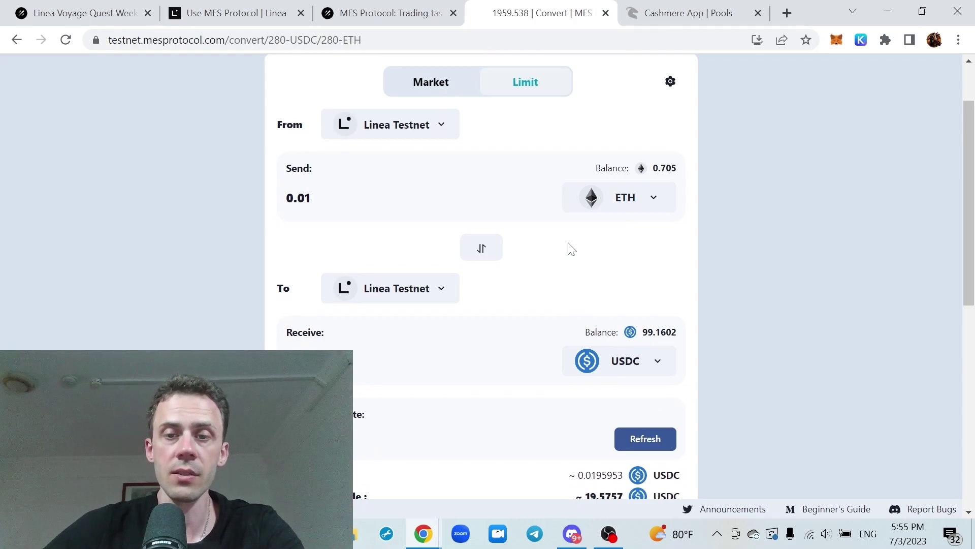
{"action": "scroll", "coordinate": [572, 248], "scroll_direction": "down", "scroll_amount": 2}
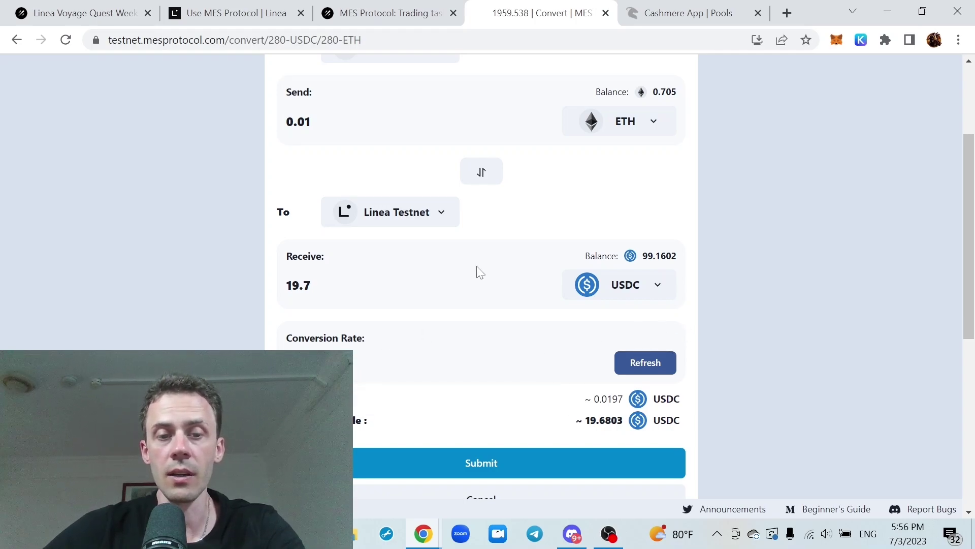
{"action": "scroll", "coordinate": [484, 265], "scroll_direction": "down", "scroll_amount": 1}
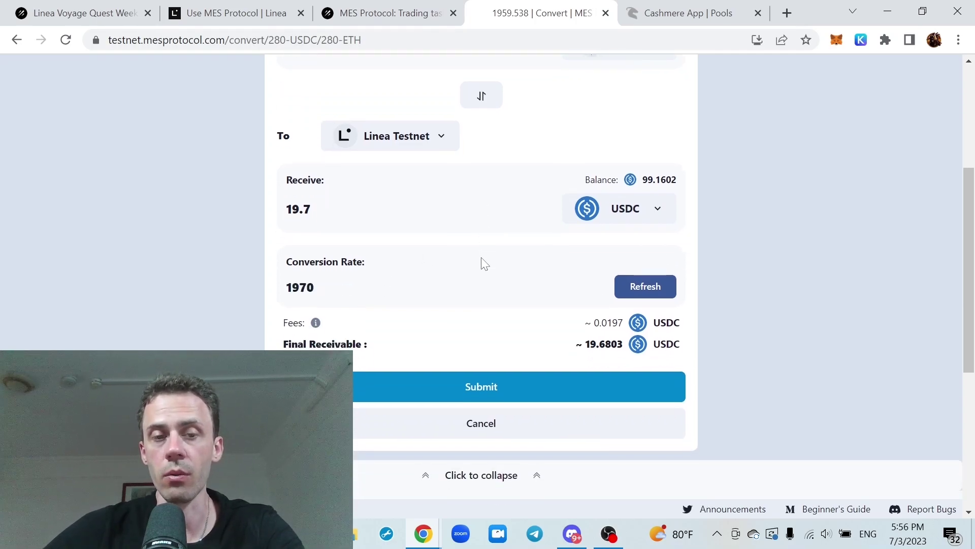
{"action": "scroll", "coordinate": [484, 264], "scroll_direction": "down", "scroll_amount": 1}
{"action": "left_click", "coordinate": [497, 300]}
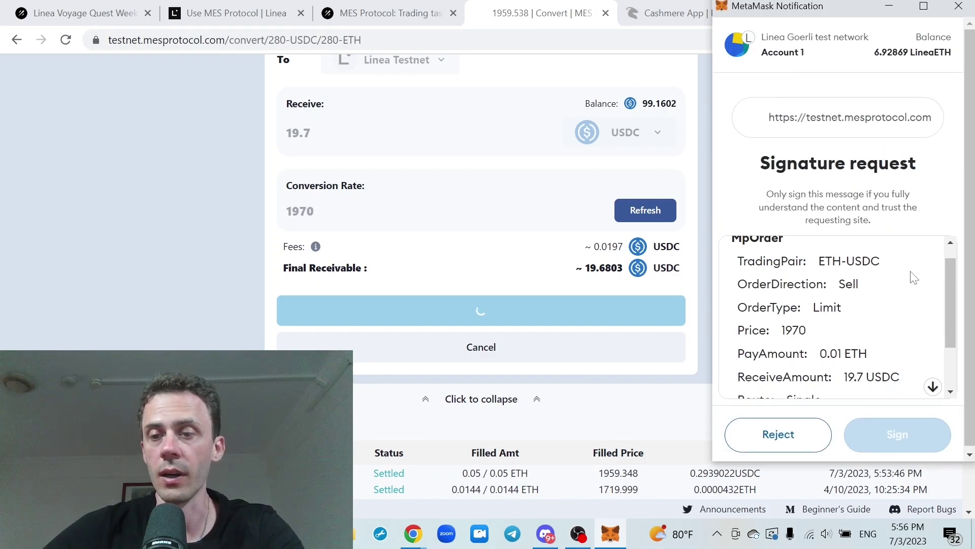
Sign the 0.01 ETH limit order in MetaMask
{"action": "scroll", "coordinate": [914, 277], "scroll_direction": "down", "scroll_amount": 3}
{"action": "left_click", "coordinate": [914, 442]}
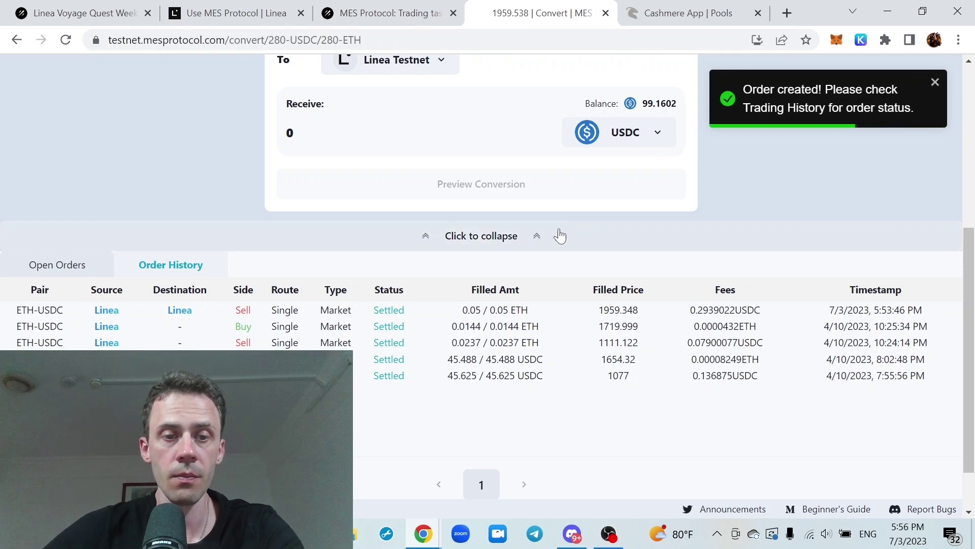
{"action": "scroll", "coordinate": [84, 279], "scroll_direction": "up", "scroll_amount": 1}
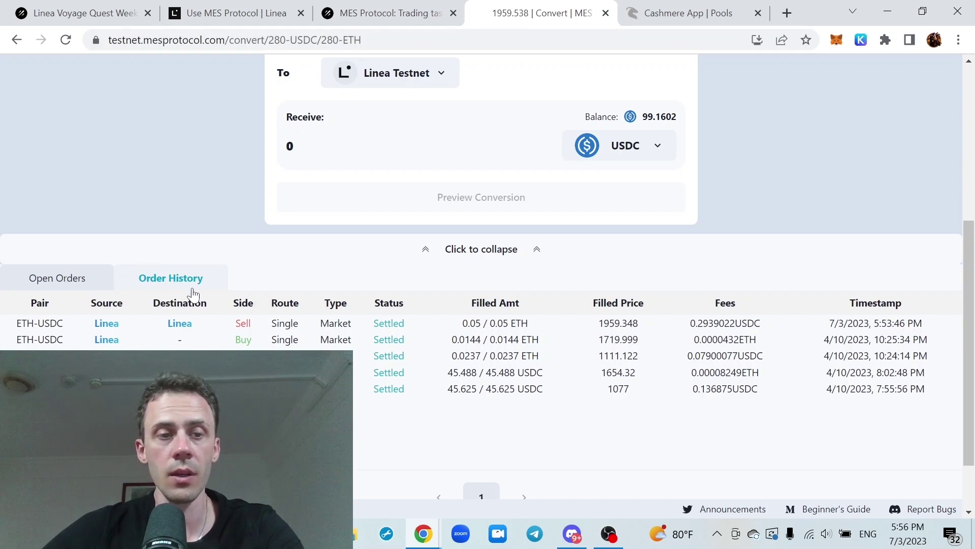
Cancel the ETH-USDC limit sell from Open Orders and sign the cancellation
{"action": "left_click", "coordinate": [65, 280]}
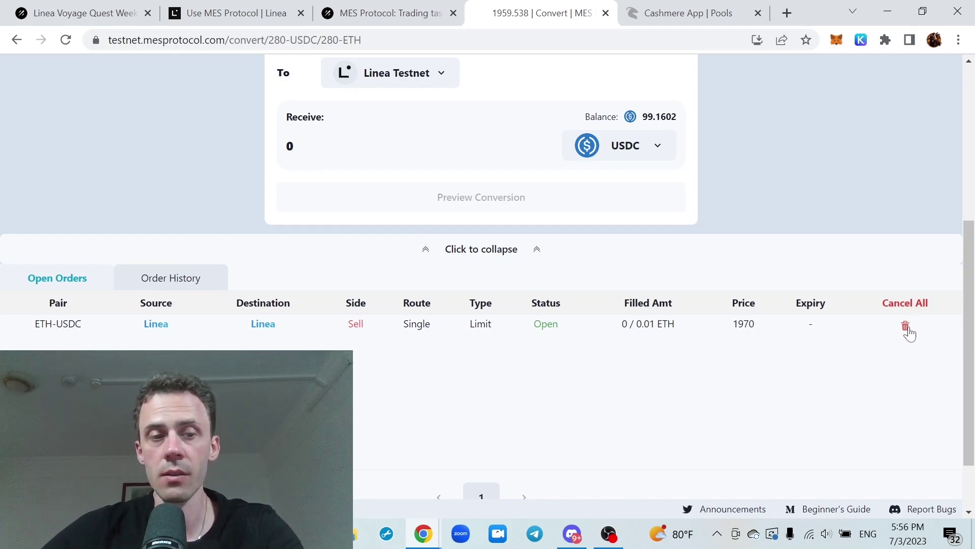
{"action": "left_click", "coordinate": [905, 326]}
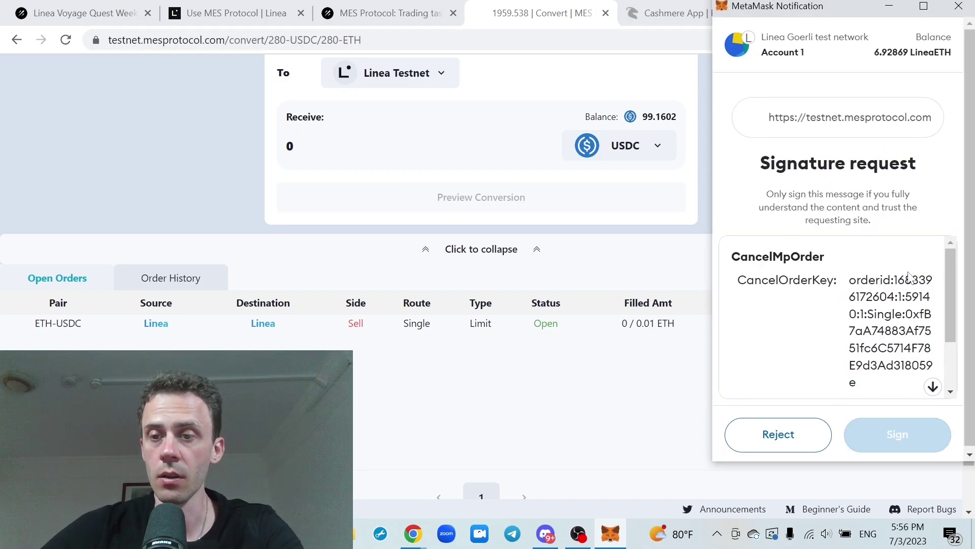
{"action": "scroll", "coordinate": [909, 276], "scroll_direction": "down", "scroll_amount": 3}
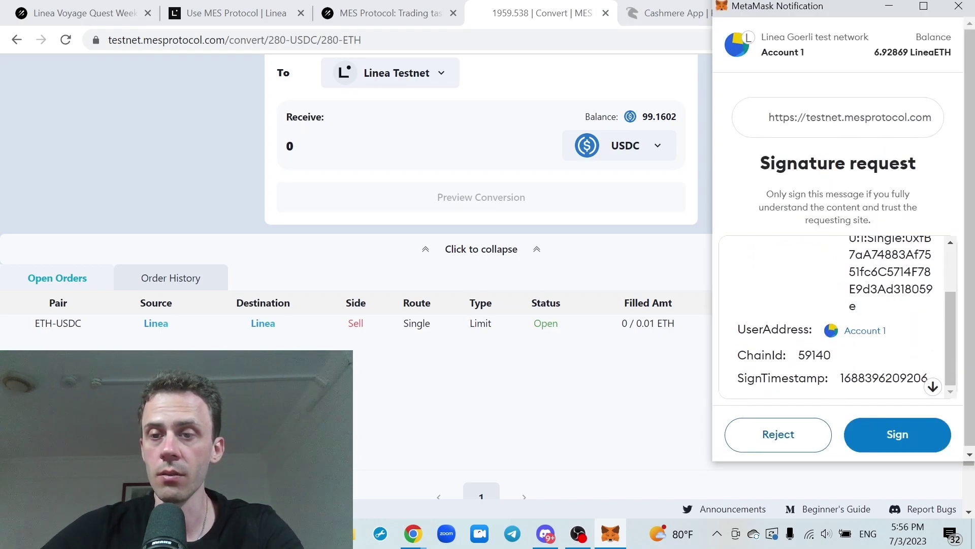
{"action": "left_click", "coordinate": [898, 435]}
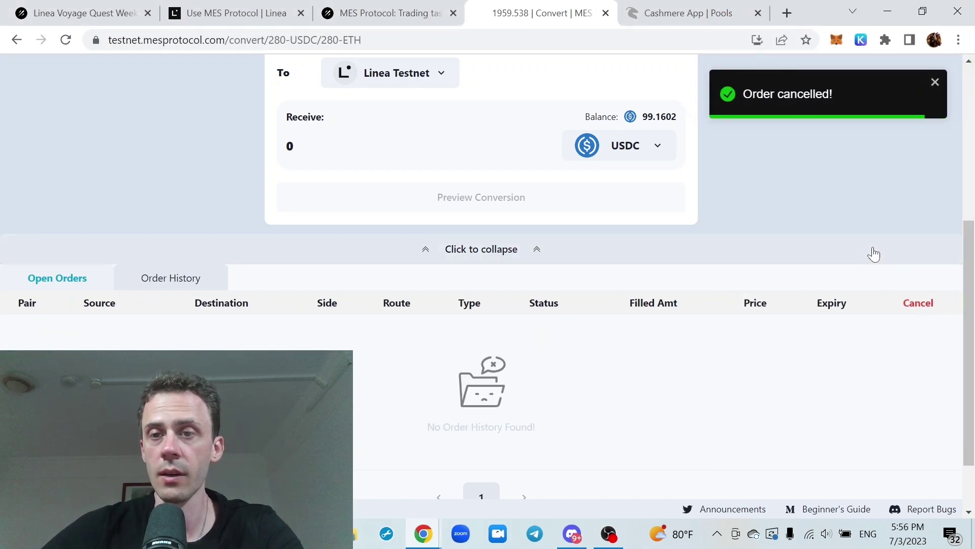
{"action": "scroll", "coordinate": [872, 246], "scroll_direction": "up", "scroll_amount": 5}
{"action": "scroll", "coordinate": [877, 221], "scroll_direction": "down", "scroll_amount": 1}
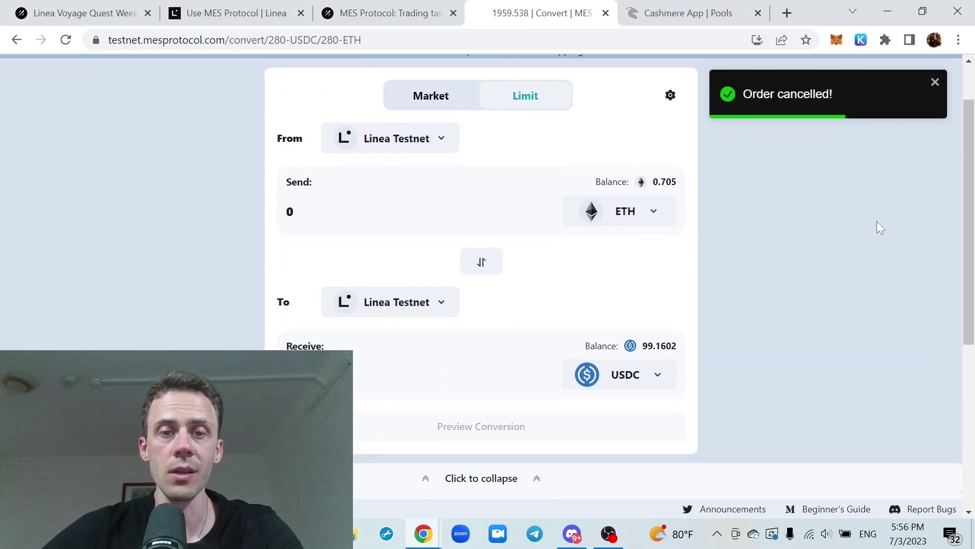
{"action": "scroll", "coordinate": [877, 220], "scroll_direction": "up", "scroll_amount": 1}
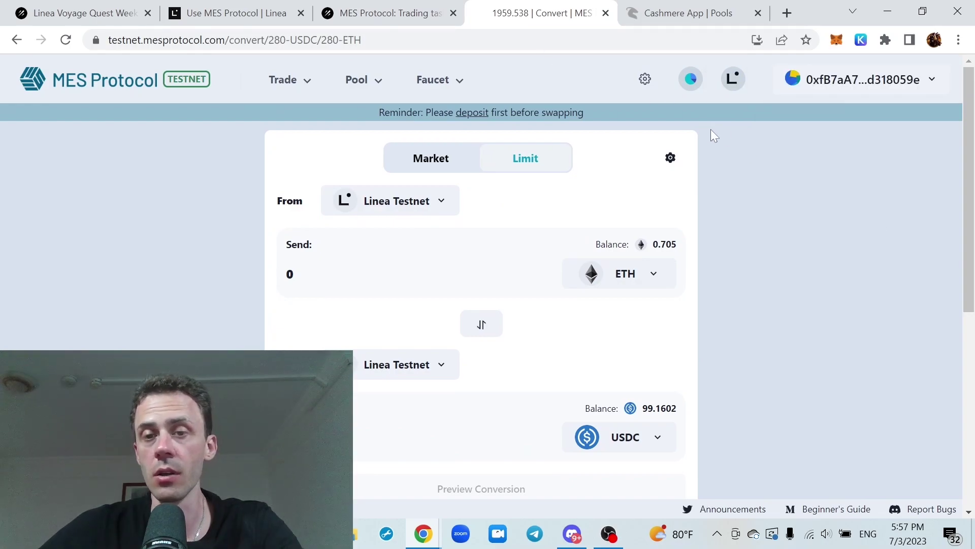
Check the Withdrawal task under Galxe's Get 5 Points, then open MES's ETH-USDC spot page
{"action": "left_click", "coordinate": [81, 13]}
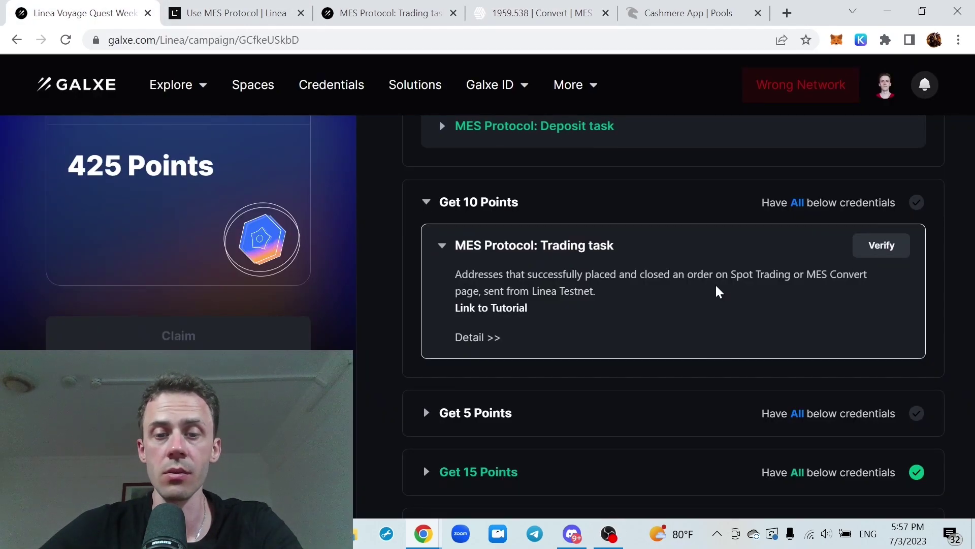
{"action": "scroll", "coordinate": [711, 294], "scroll_direction": "down", "scroll_amount": 3}
{"action": "left_click", "coordinate": [682, 255]}
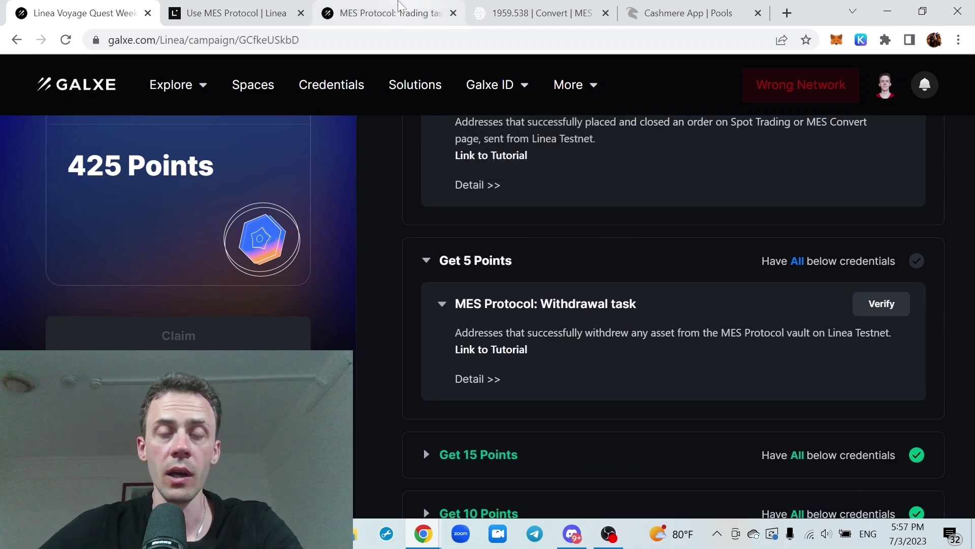
{"action": "left_click", "coordinate": [411, 19]}
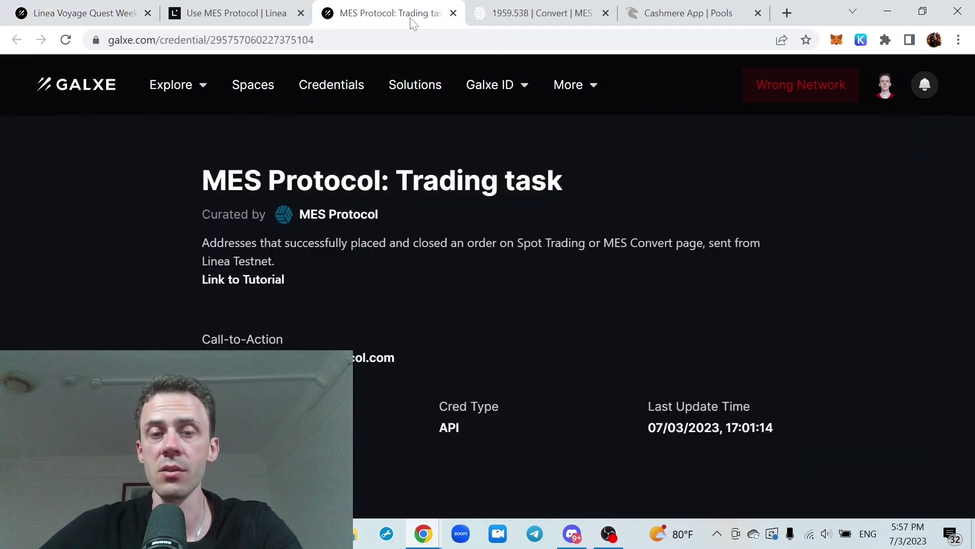
{"action": "left_click", "coordinate": [564, 18]}
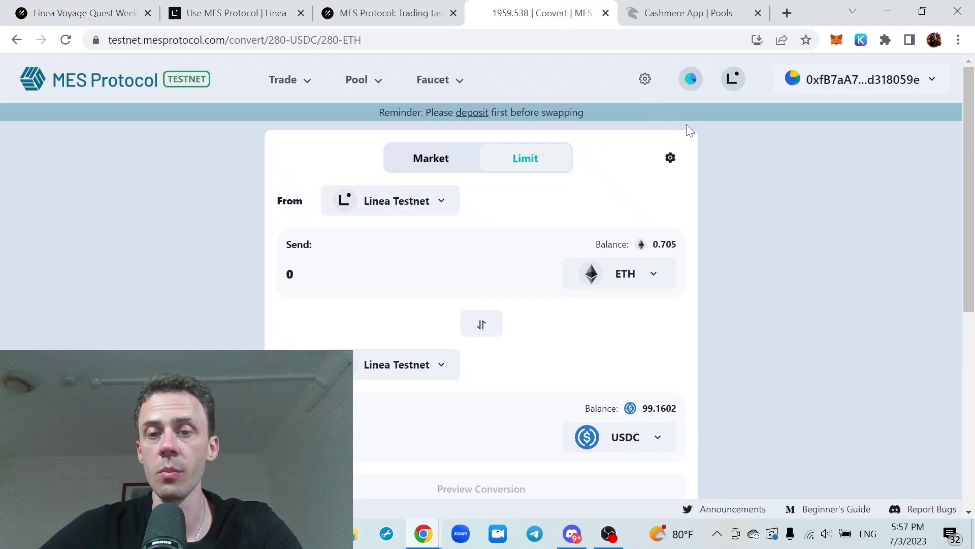
{"action": "left_click", "coordinate": [127, 79]}
{"action": "scroll", "coordinate": [803, 204], "scroll_direction": "down", "scroll_amount": 9}
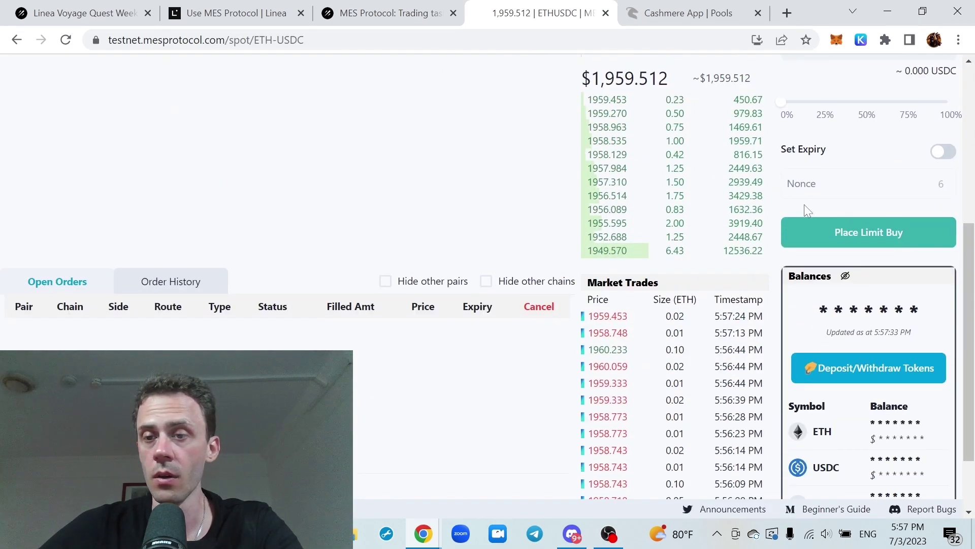
Request a 0.5 ETH withdrawal from the Linea balance only and sign it in MetaMask
{"action": "left_click", "coordinate": [858, 280]}
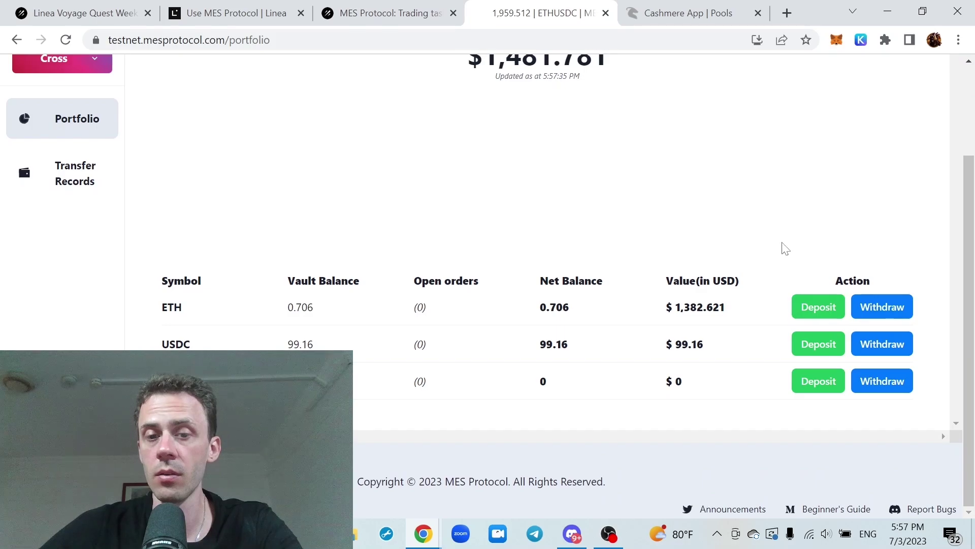
{"action": "left_click", "coordinate": [883, 308]}
{"action": "left_click", "coordinate": [441, 329]}
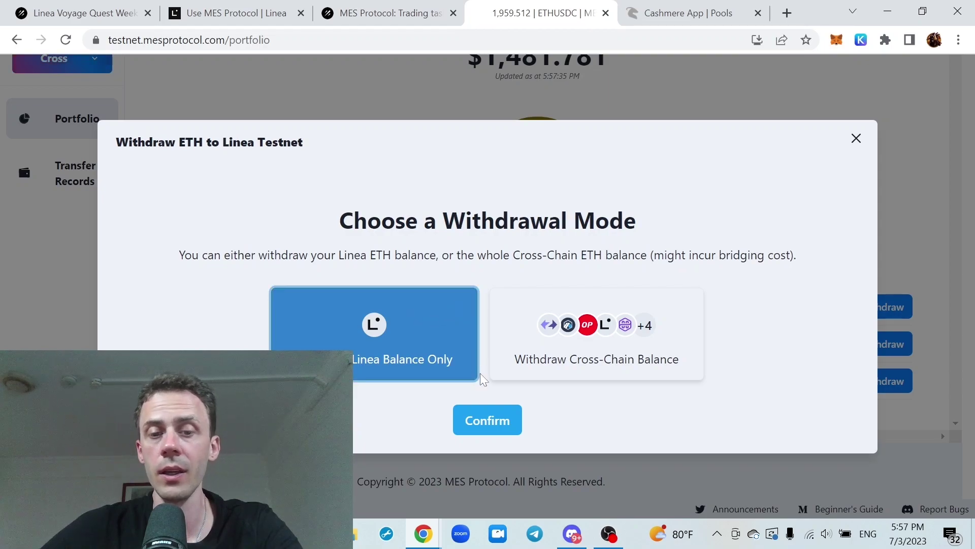
{"action": "left_click", "coordinate": [487, 420]}
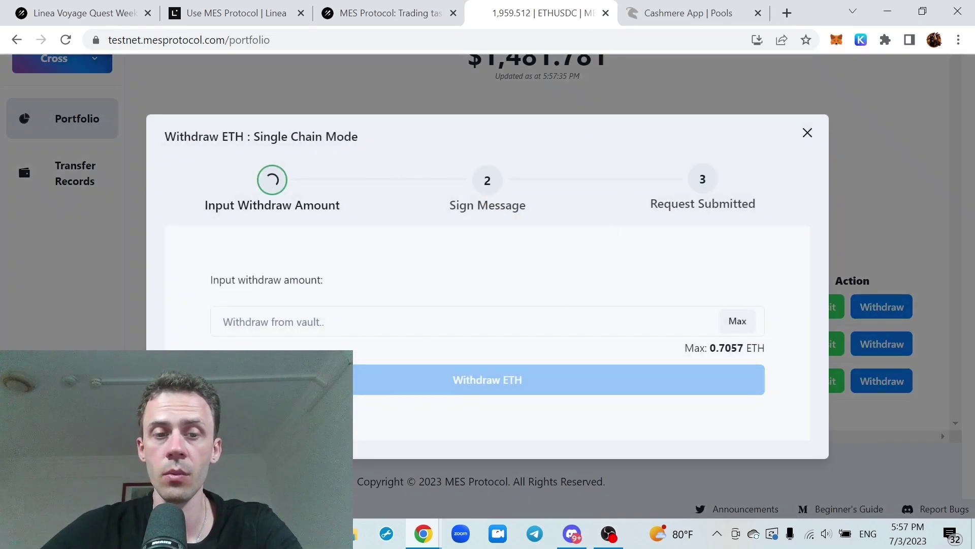
{"action": "left_click", "coordinate": [584, 321]}
{"action": "left_click", "coordinate": [739, 322]}
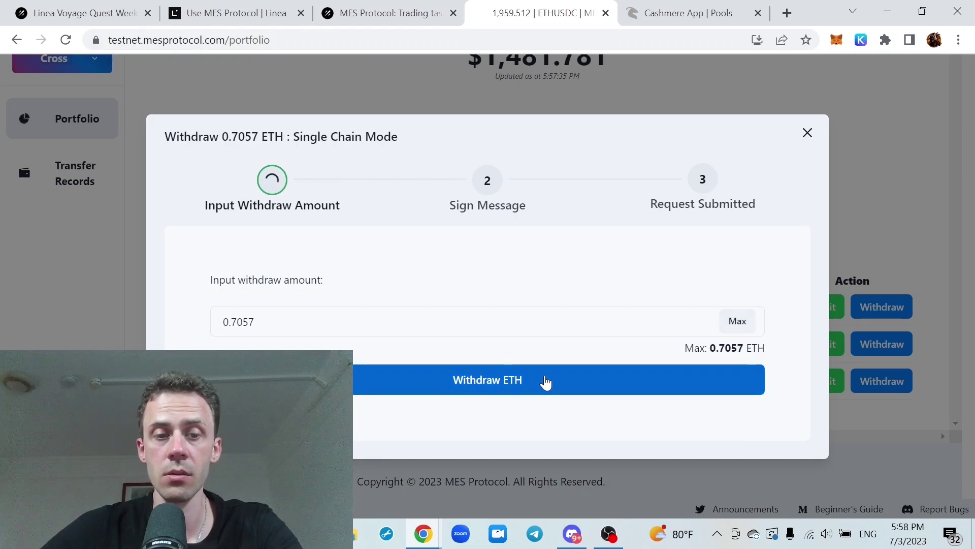
{"action": "left_click_drag", "start_coordinate": [253, 322], "coordinate": [222, 321]}
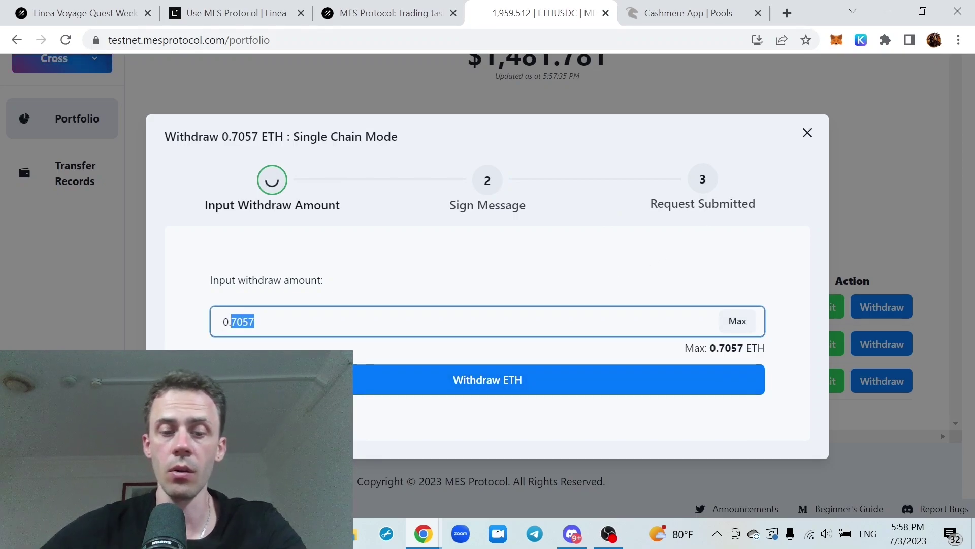
{"action": "type", "text": "0.5"}
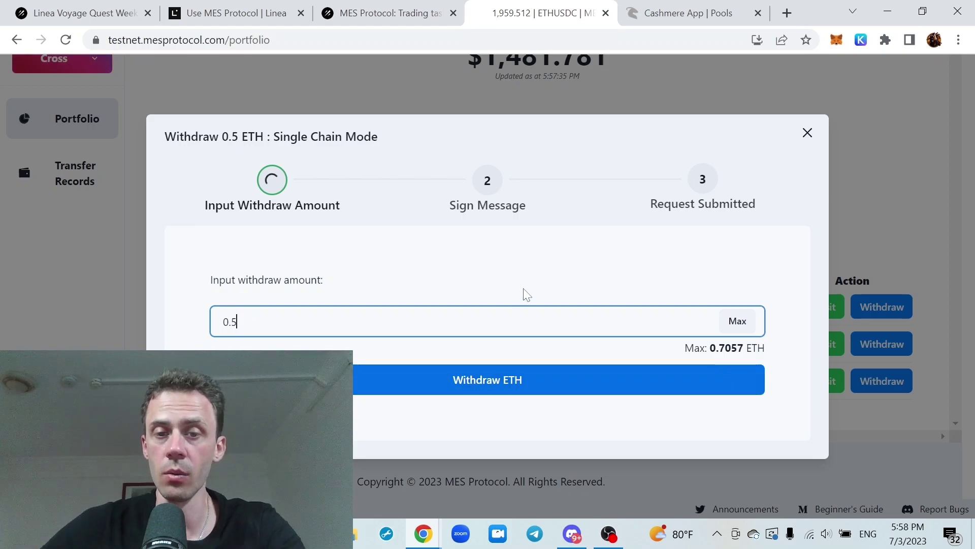
{"action": "left_click", "coordinate": [547, 270]}
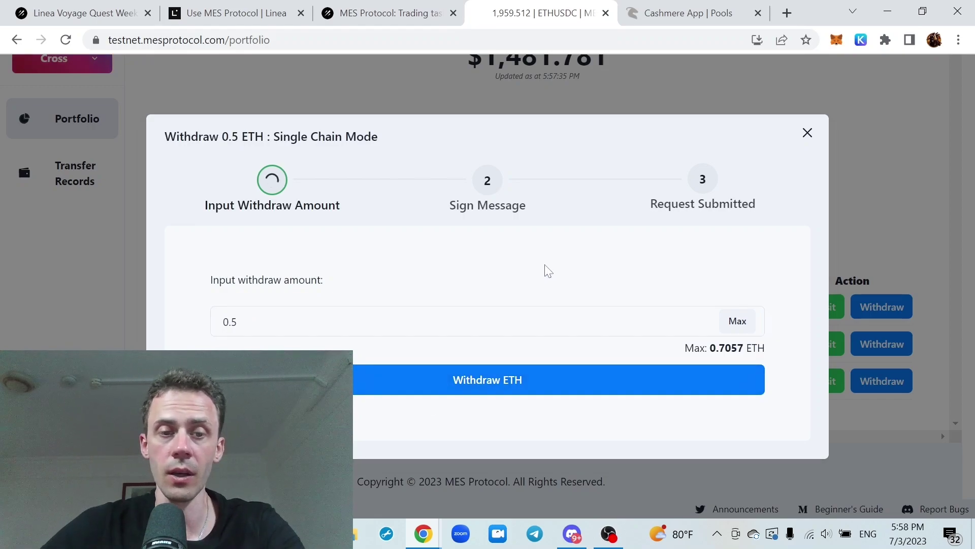
{"action": "left_click", "coordinate": [510, 384]}
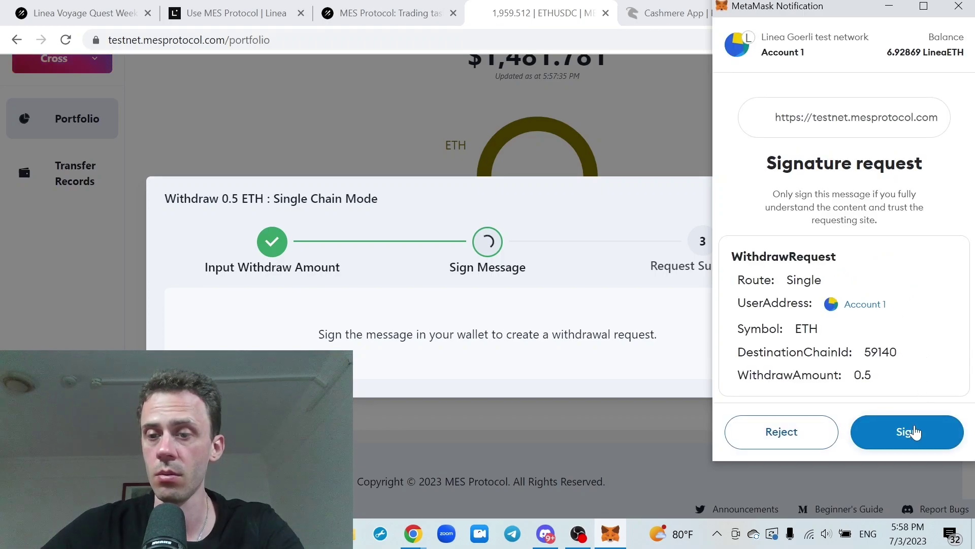
{"action": "left_click", "coordinate": [915, 431]}
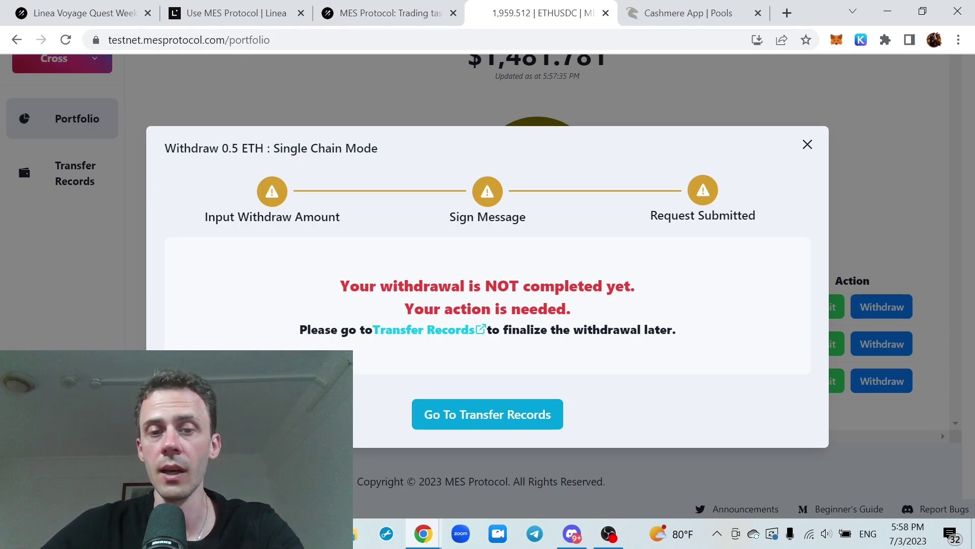
Claim the pending 0.5 ETH withdrawal from Transfer Records, confirming with Aggressive gas
{"action": "left_click", "coordinate": [446, 331]}
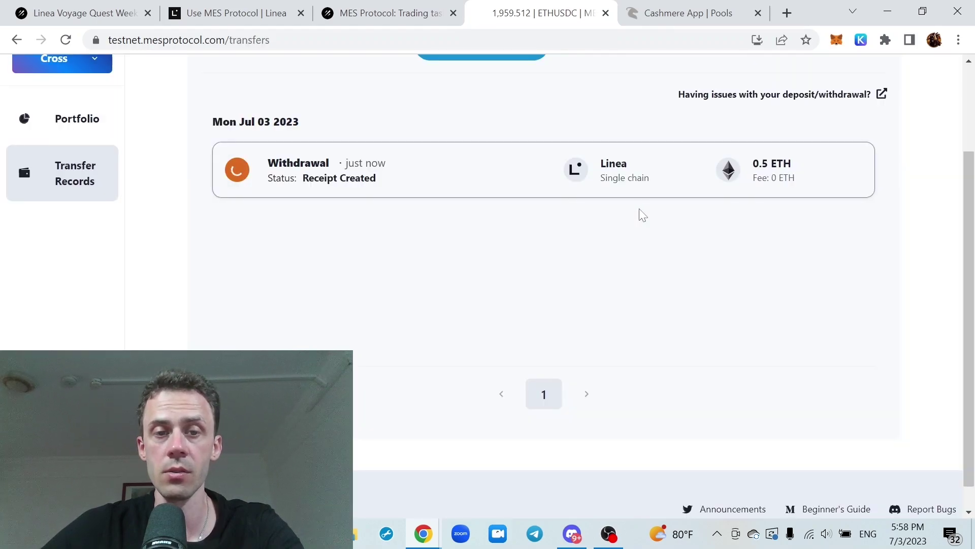
{"action": "scroll", "coordinate": [610, 214], "scroll_direction": "up", "scroll_amount": 3}
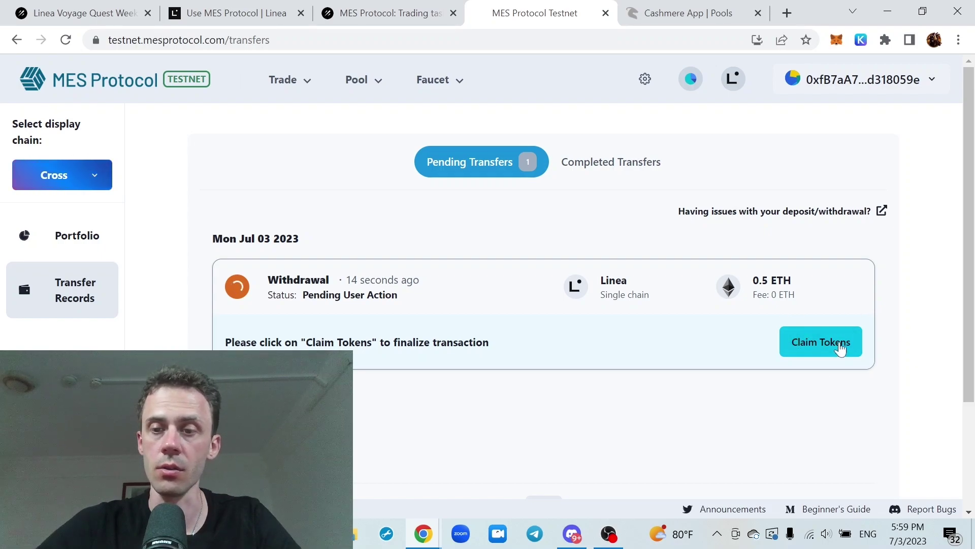
{"action": "scroll", "coordinate": [912, 249], "scroll_direction": "down", "scroll_amount": 2}
{"action": "scroll", "coordinate": [916, 246], "scroll_direction": "up", "scroll_amount": 2}
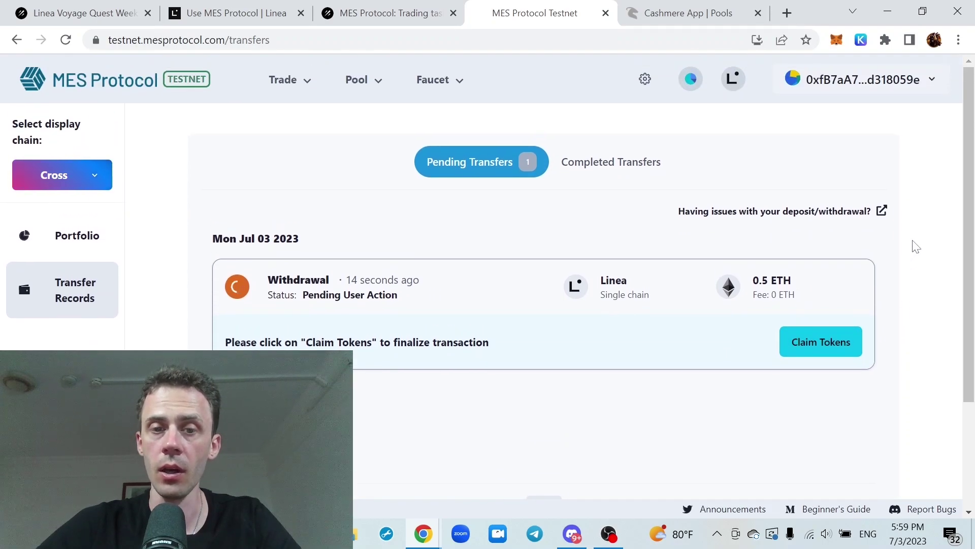
{"action": "left_click", "coordinate": [824, 345]}
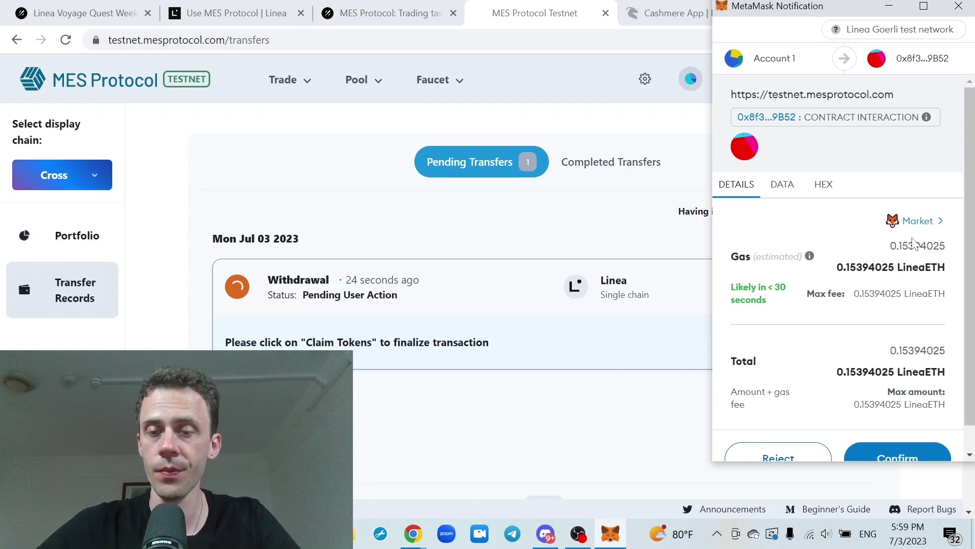
{"action": "left_click", "coordinate": [923, 225]}
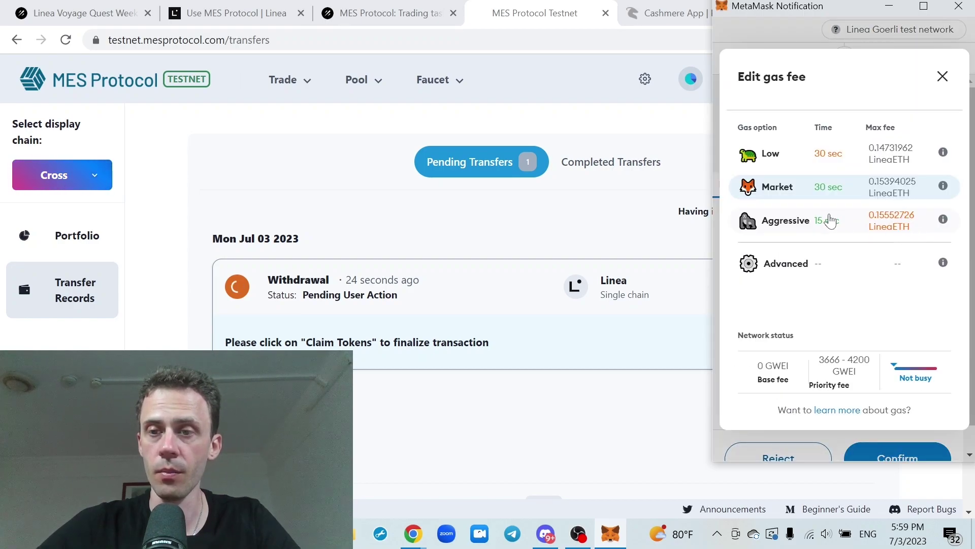
{"action": "left_click", "coordinate": [810, 225]}
{"action": "scroll", "coordinate": [864, 229], "scroll_direction": "down", "scroll_amount": 1}
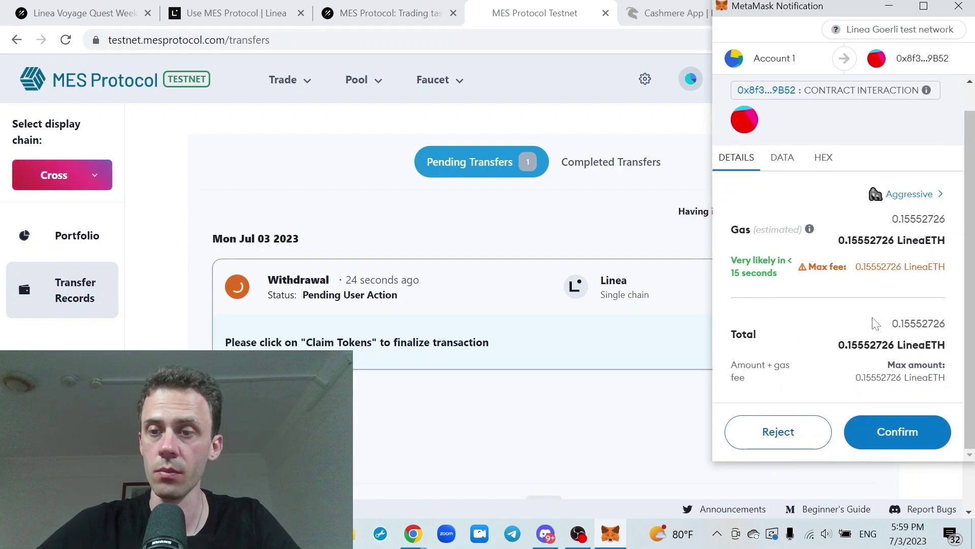
{"action": "left_click", "coordinate": [912, 433]}
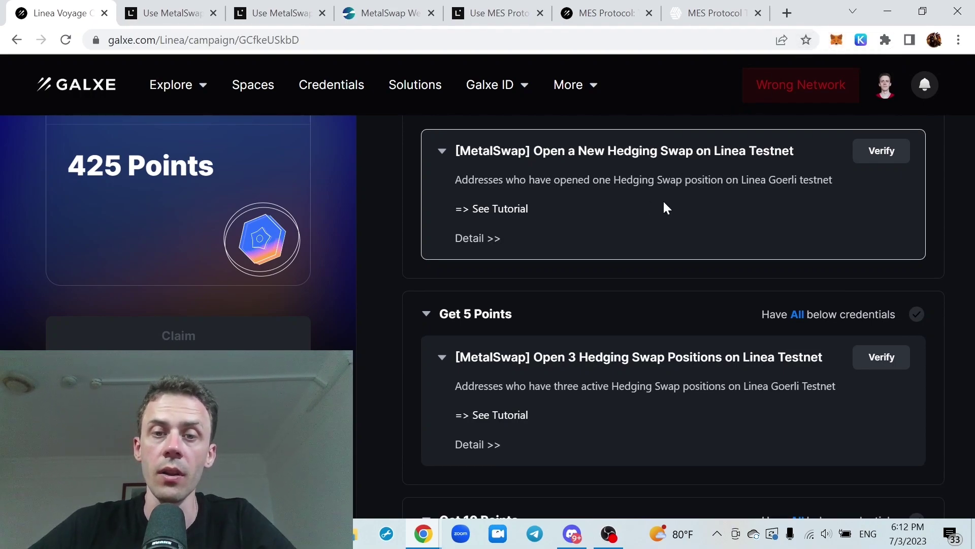
Scroll through the MetalSwap hedging swap and NFT LP tasks, then switch to the MetalSwap webapp
{"action": "scroll", "coordinate": [664, 207], "scroll_direction": "up", "scroll_amount": 4}
{"action": "scroll", "coordinate": [691, 173], "scroll_direction": "down", "scroll_amount": 3}
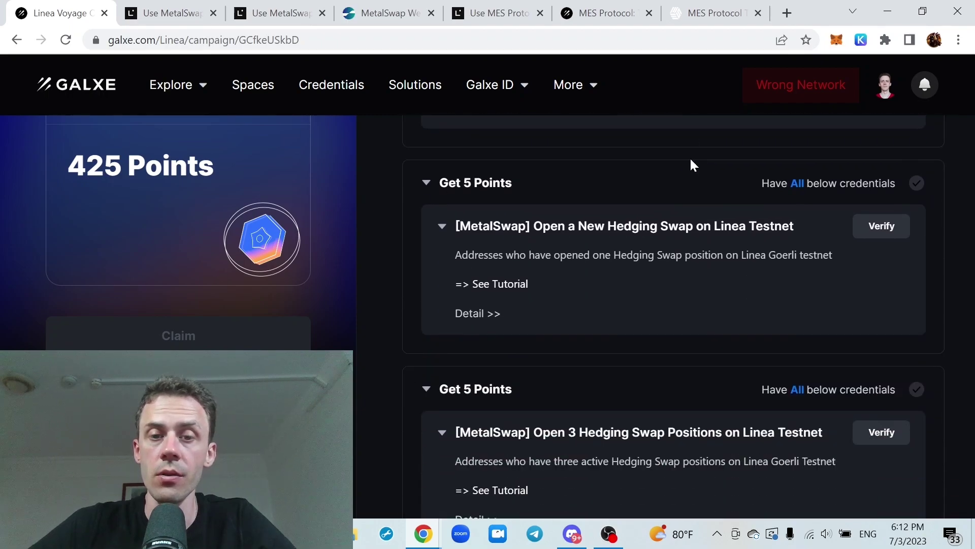
{"action": "scroll", "coordinate": [697, 162], "scroll_direction": "up", "scroll_amount": 1}
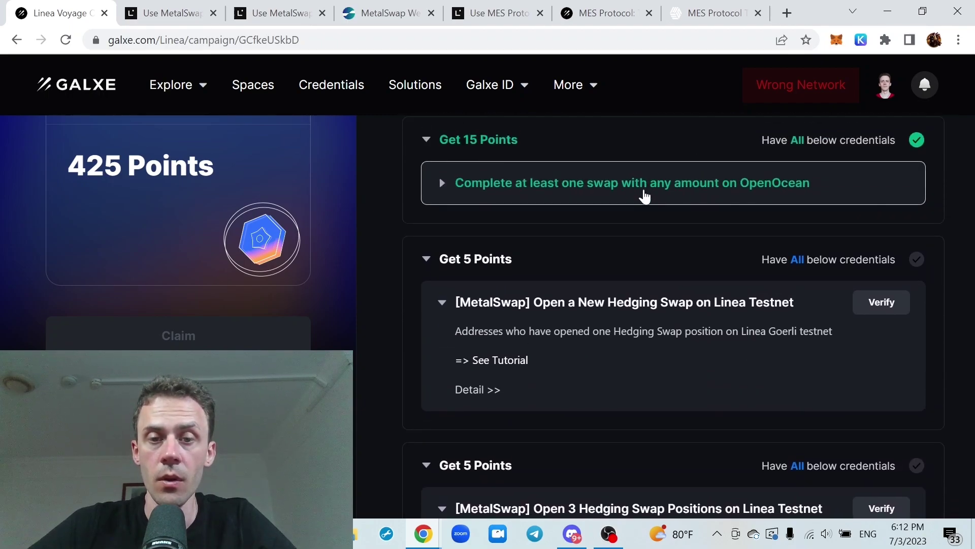
{"action": "scroll", "coordinate": [645, 196], "scroll_direction": "down", "scroll_amount": 2}
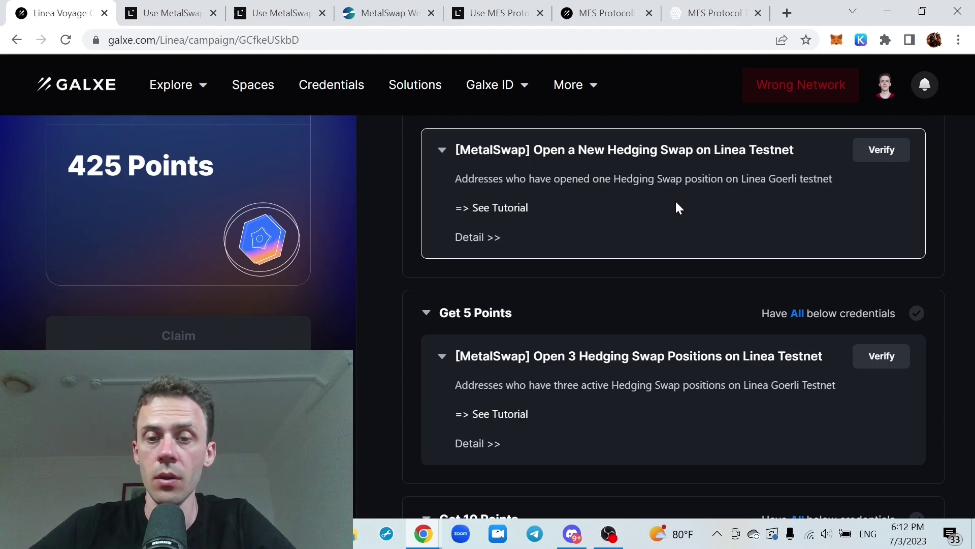
{"action": "scroll", "coordinate": [662, 194], "scroll_direction": "down", "scroll_amount": 1}
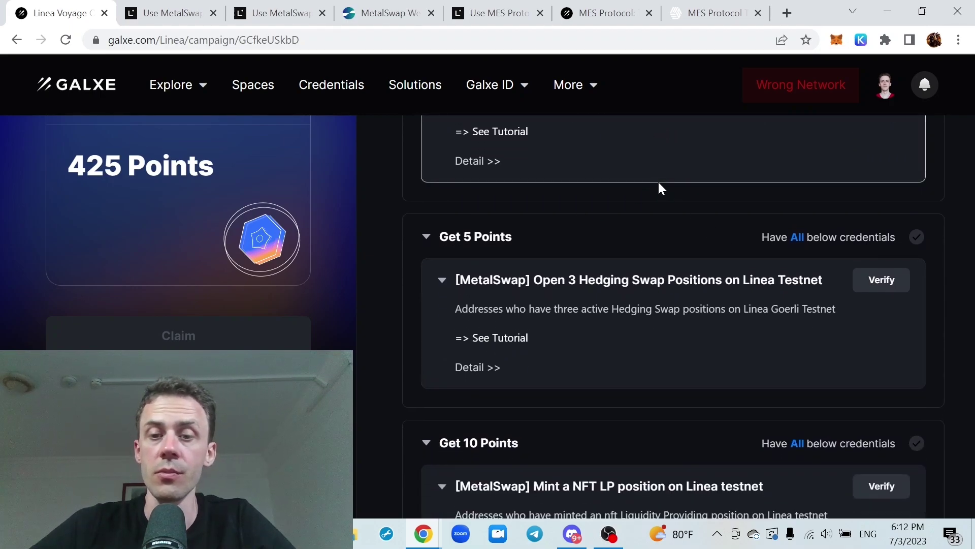
{"action": "scroll", "coordinate": [663, 184], "scroll_direction": "up", "scroll_amount": 1}
{"action": "scroll", "coordinate": [663, 181], "scroll_direction": "down", "scroll_amount": 3}
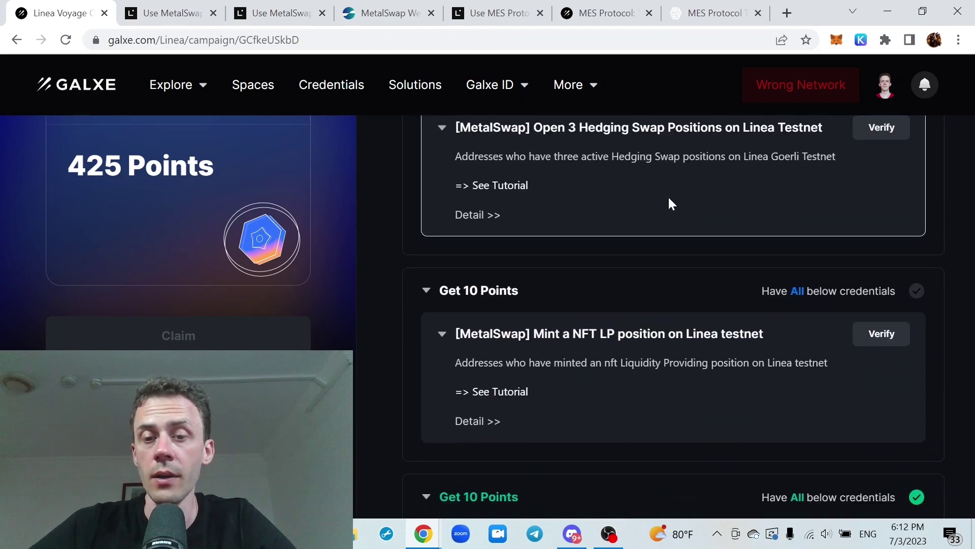
{"action": "scroll", "coordinate": [660, 213], "scroll_direction": "up", "scroll_amount": 2}
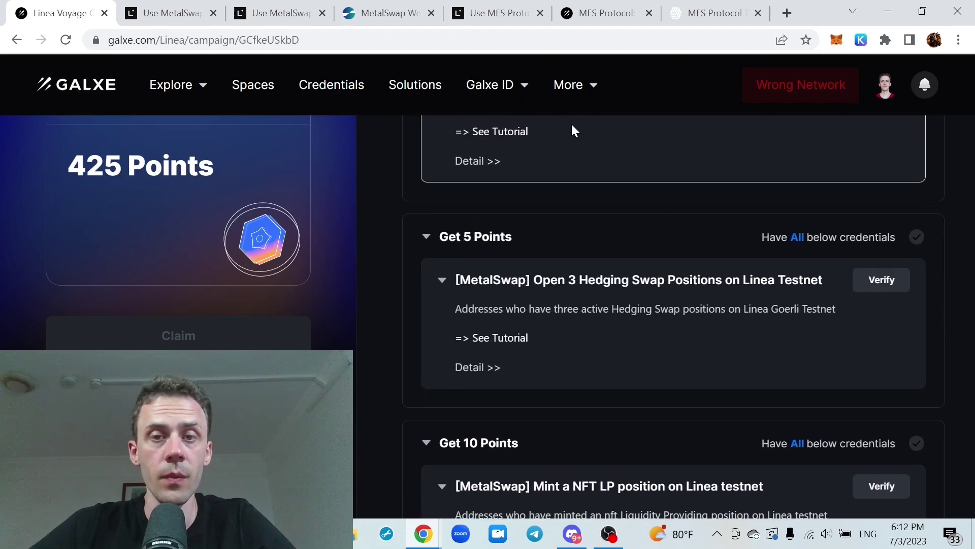
{"action": "left_click", "coordinate": [395, 12]}
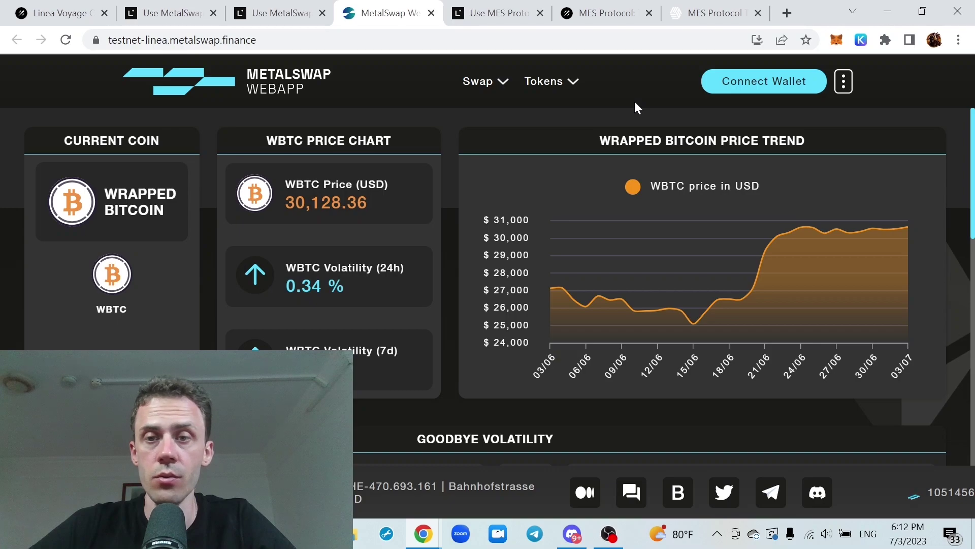
Accept the terms and connect MetaMask Account 1 to the MetalSwap webapp
{"action": "left_click", "coordinate": [767, 86]}
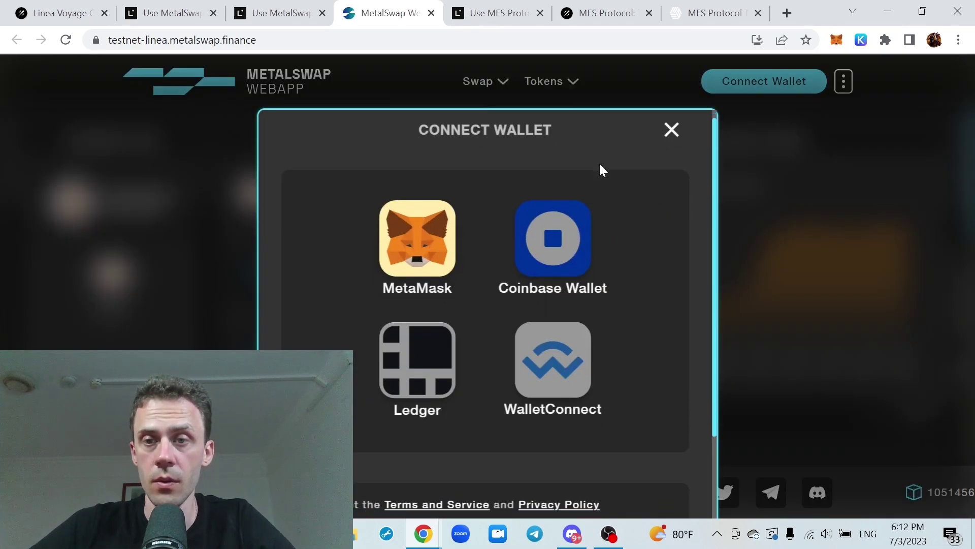
{"action": "scroll", "coordinate": [604, 172], "scroll_direction": "down", "scroll_amount": 3}
{"action": "left_click", "coordinate": [292, 437]}
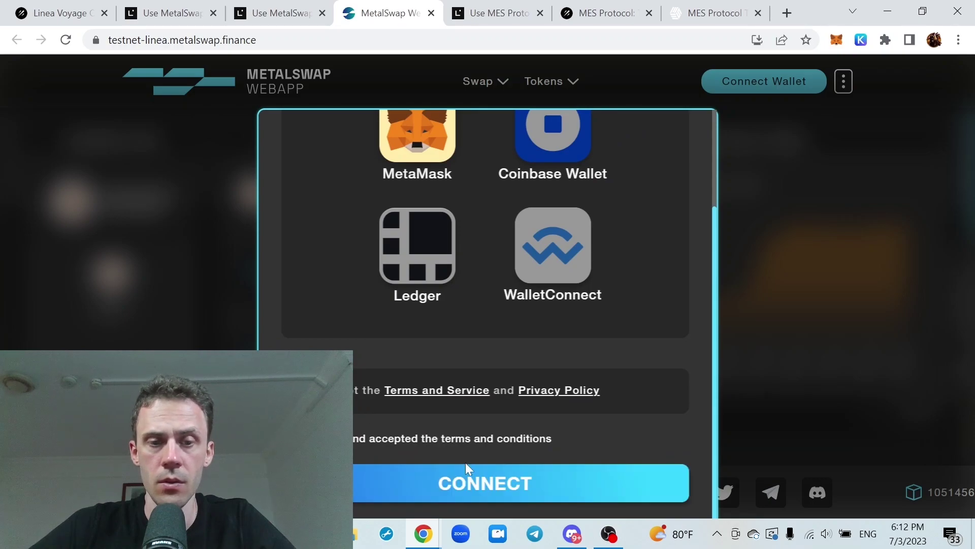
{"action": "left_click", "coordinate": [485, 489]}
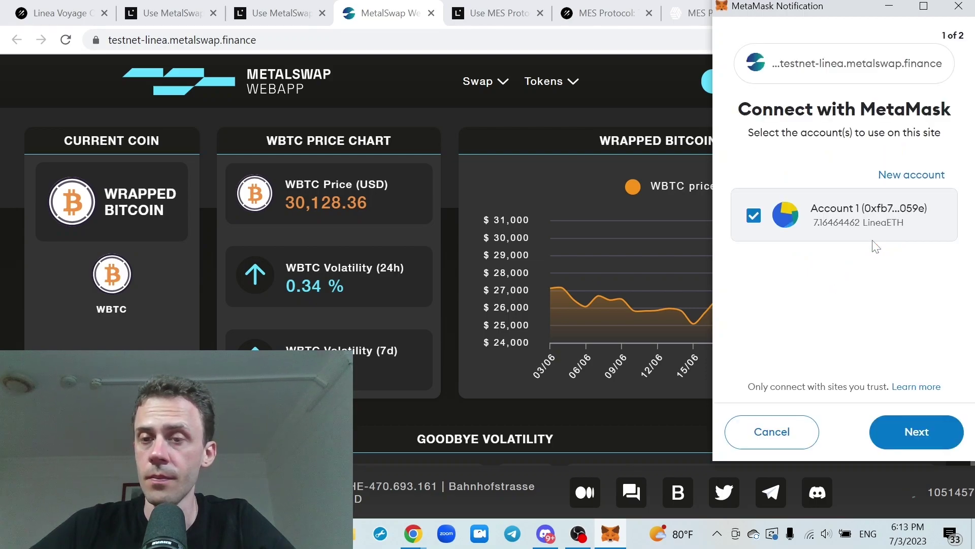
{"action": "left_click", "coordinate": [905, 439]}
{"action": "left_click", "coordinate": [919, 435]}
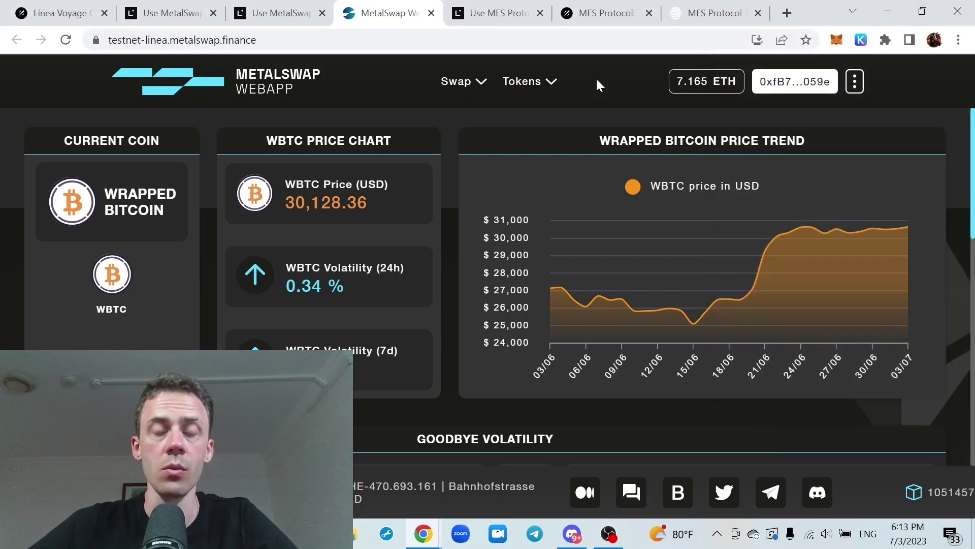
Go to MetalSwap's Tokens > Faucets page and check the wallet balance
{"action": "left_click", "coordinate": [550, 82]}
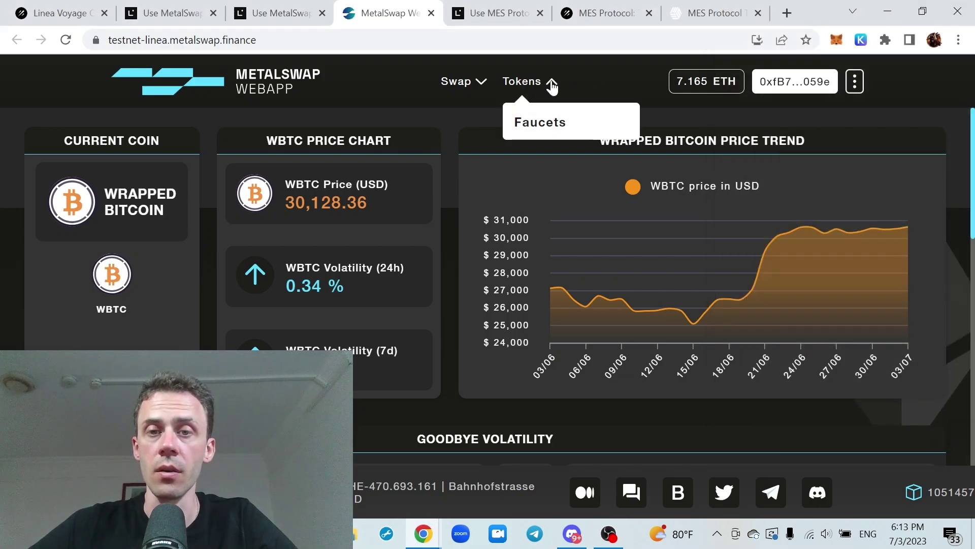
{"action": "left_click", "coordinate": [540, 122]}
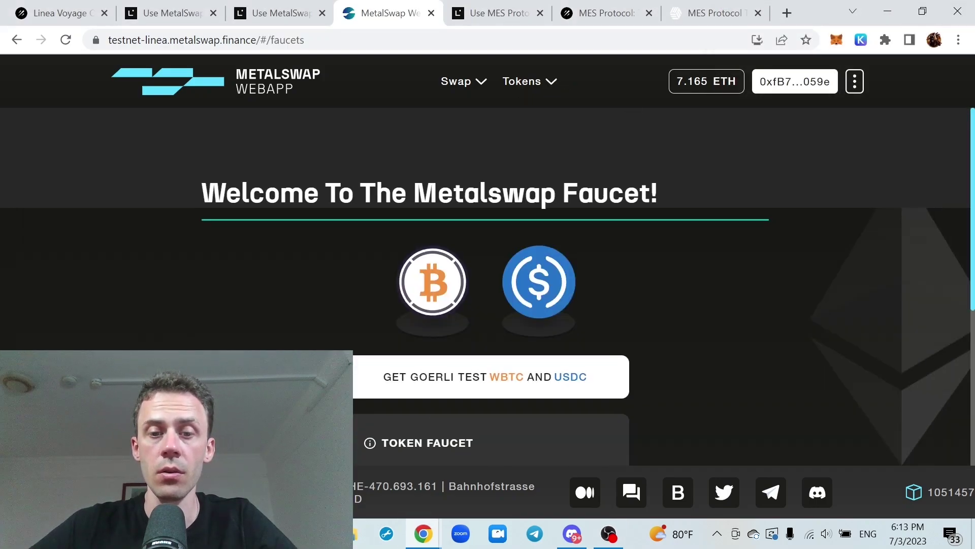
{"action": "scroll", "coordinate": [651, 193], "scroll_direction": "down", "scroll_amount": 5}
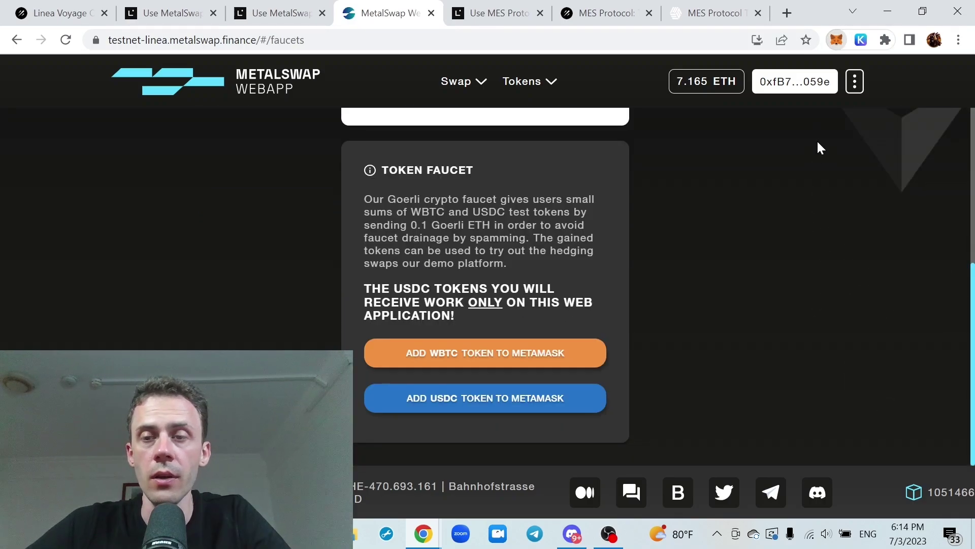
{"action": "key", "text": "alt+shift+m"}
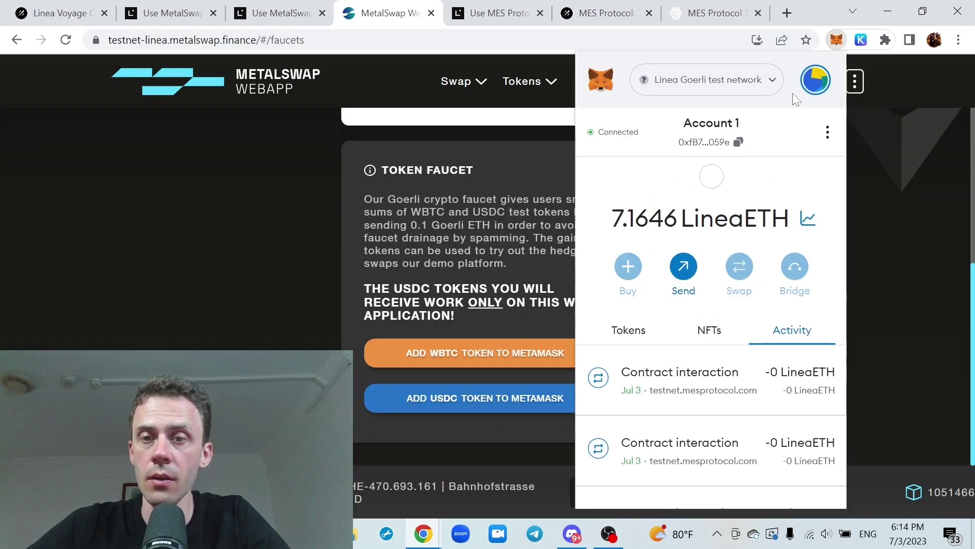
{"action": "left_click", "coordinate": [512, 273]}
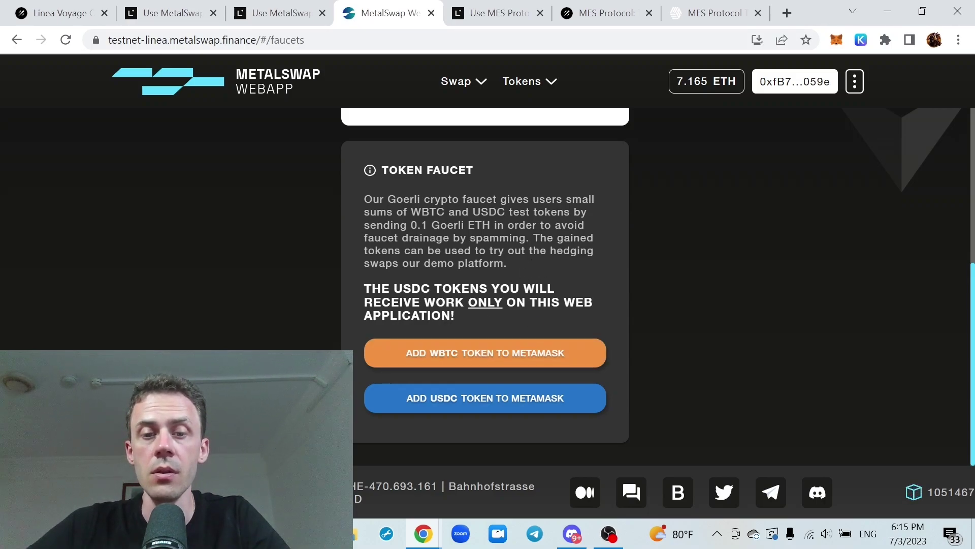
{"action": "scroll", "coordinate": [485, 284], "scroll_direction": "up", "scroll_amount": 2}
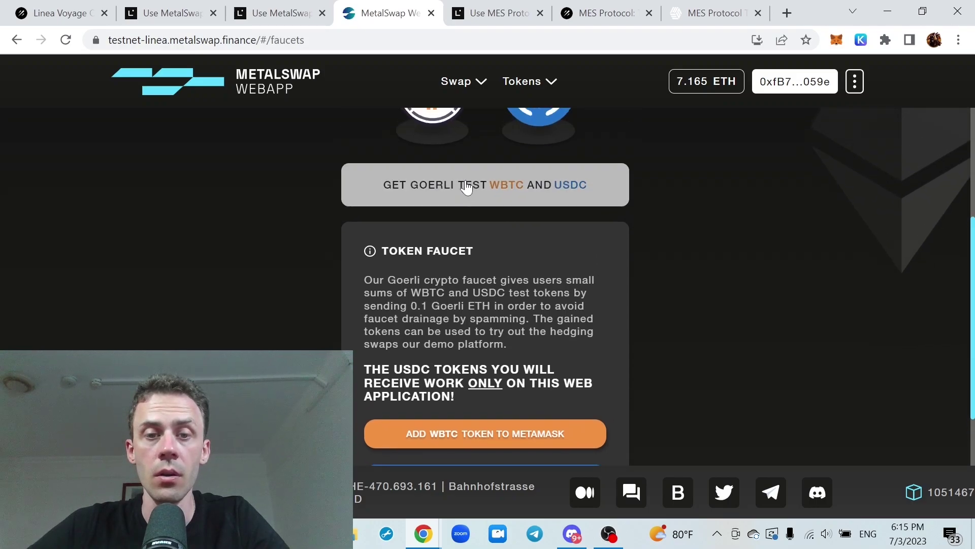
{"action": "scroll", "coordinate": [534, 227], "scroll_direction": "up", "scroll_amount": 2}
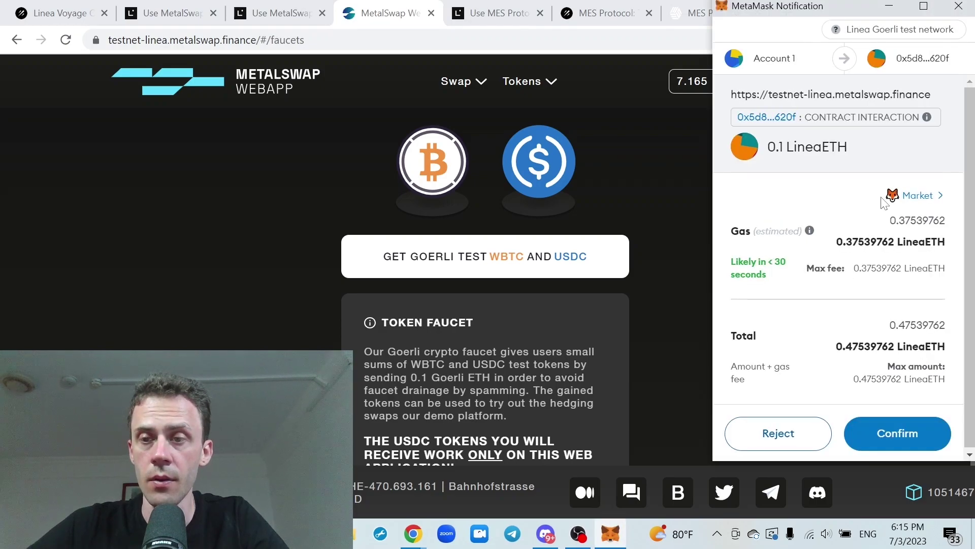
Confirm the Goerli test WBTC and USDC faucet transaction with Aggressive gas, then speed it up
{"action": "left_click", "coordinate": [930, 203]}
{"action": "left_click", "coordinate": [929, 218]}
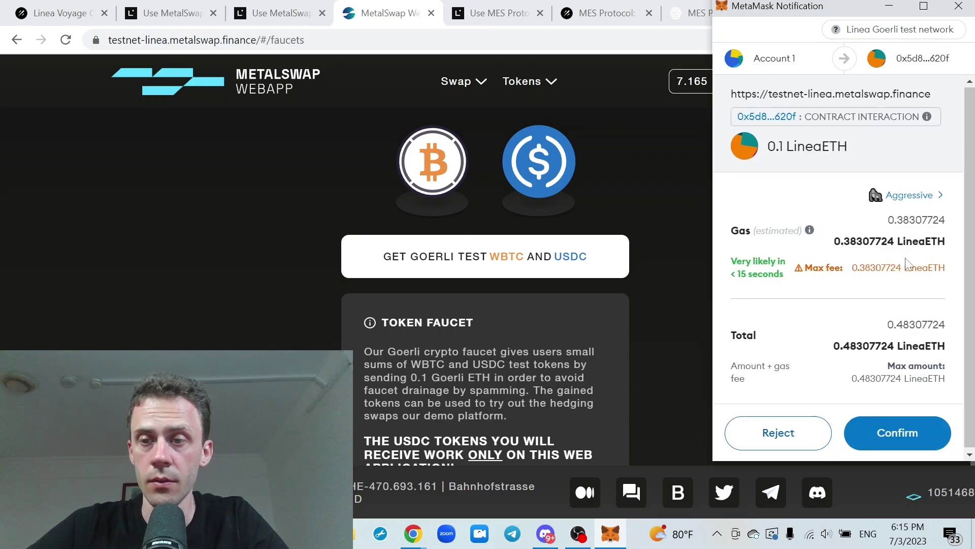
{"action": "left_click", "coordinate": [897, 430]}
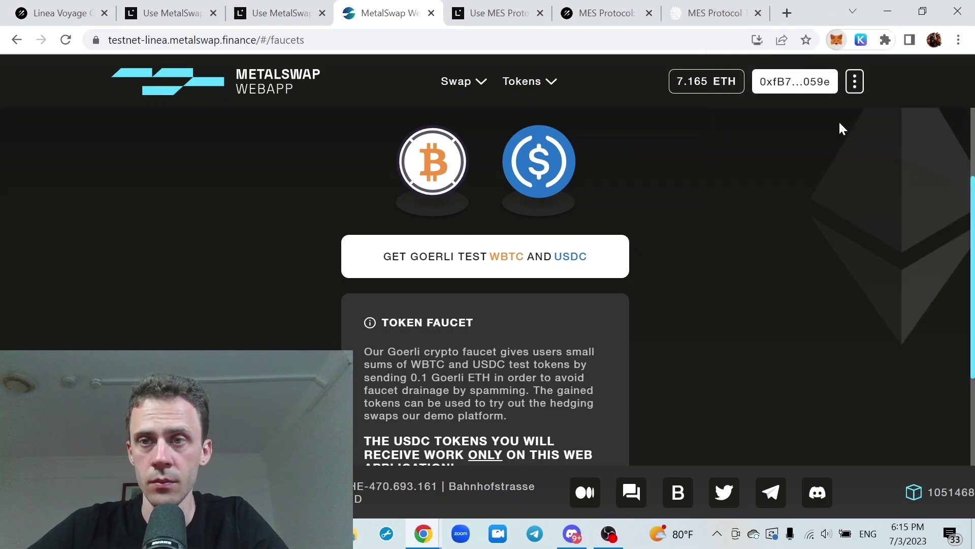
{"action": "left_click", "coordinate": [649, 446]}
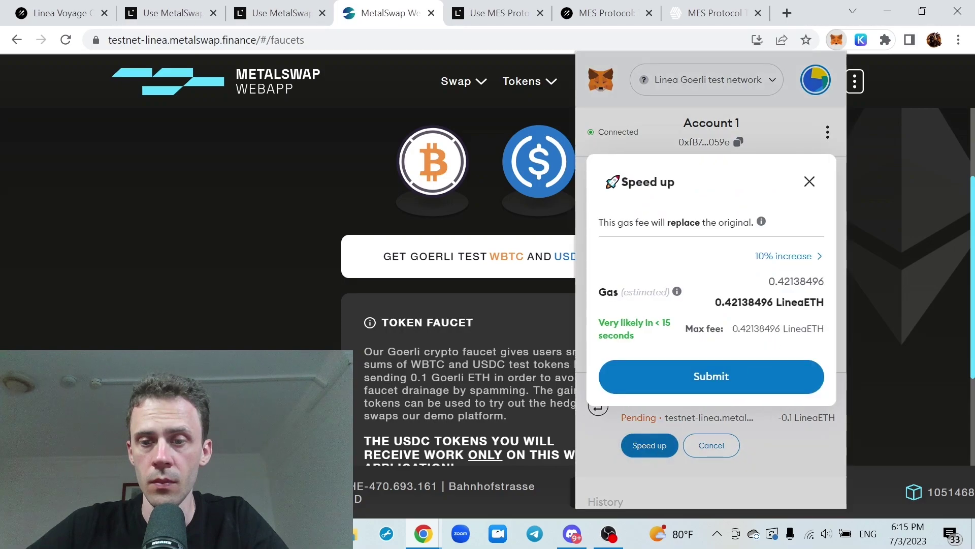
{"action": "left_click", "coordinate": [714, 377]}
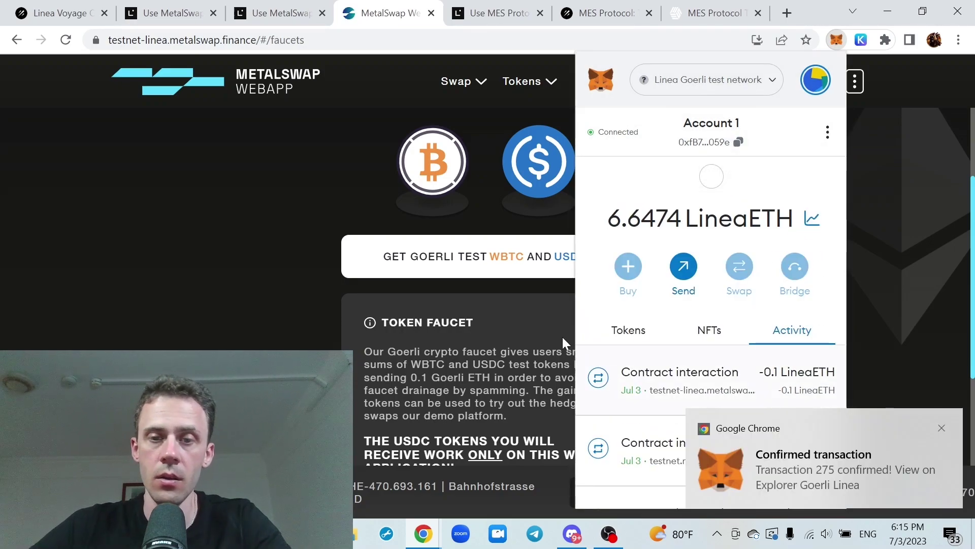
{"action": "left_click", "coordinate": [550, 324]}
Import WBTC and USDC into MetaMask, confirming it holds 1 WBTC and 20000 USDC
{"action": "scroll", "coordinate": [577, 294], "scroll_direction": "down", "scroll_amount": 3}
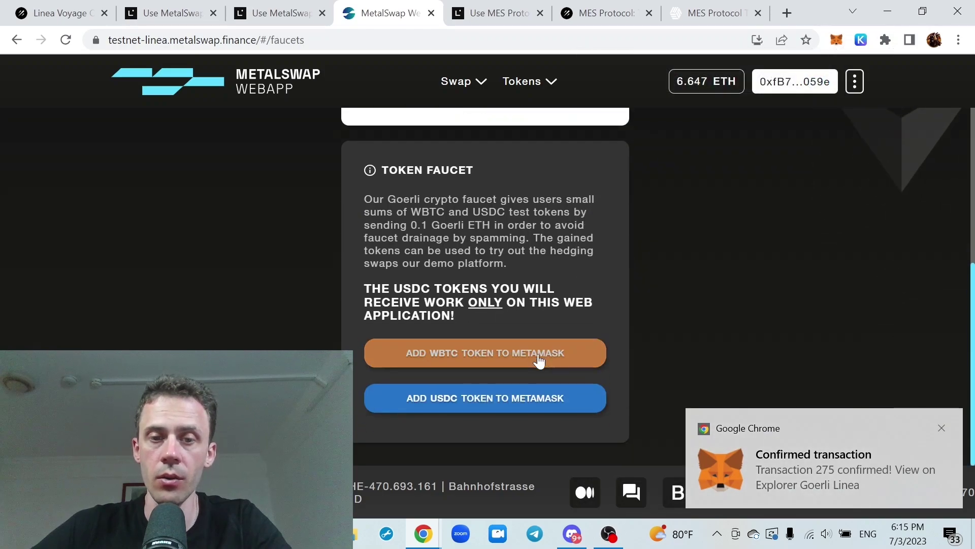
{"action": "left_click", "coordinate": [475, 360]}
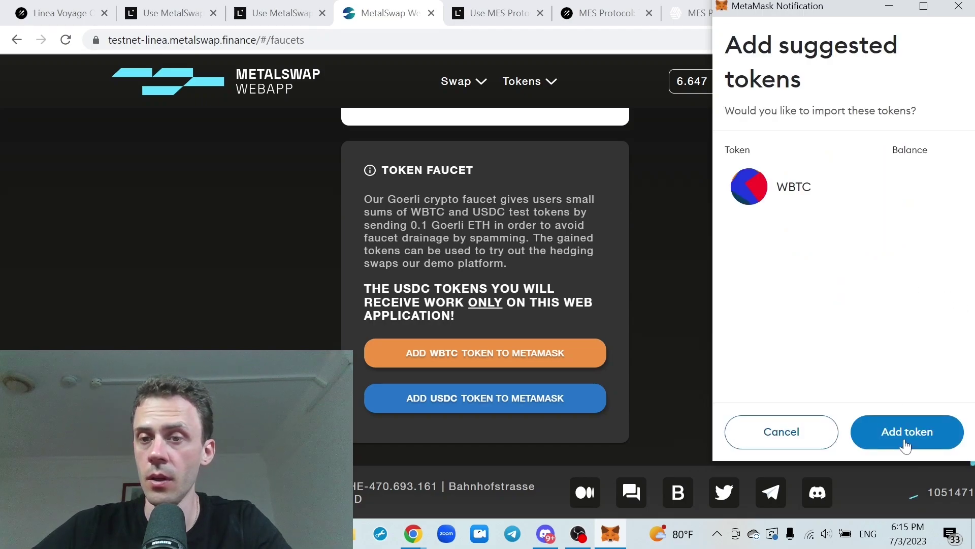
{"action": "left_click", "coordinate": [919, 436]}
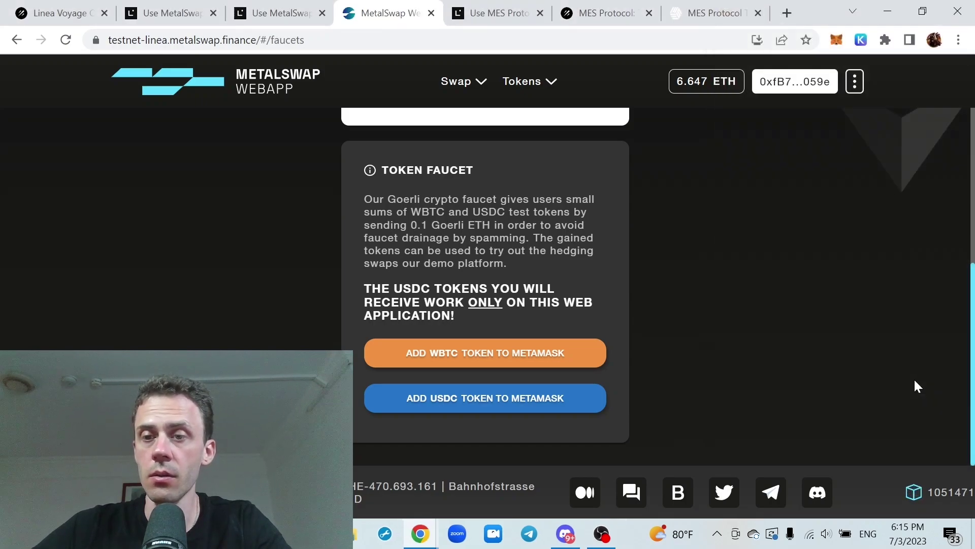
{"action": "left_click", "coordinate": [561, 399]}
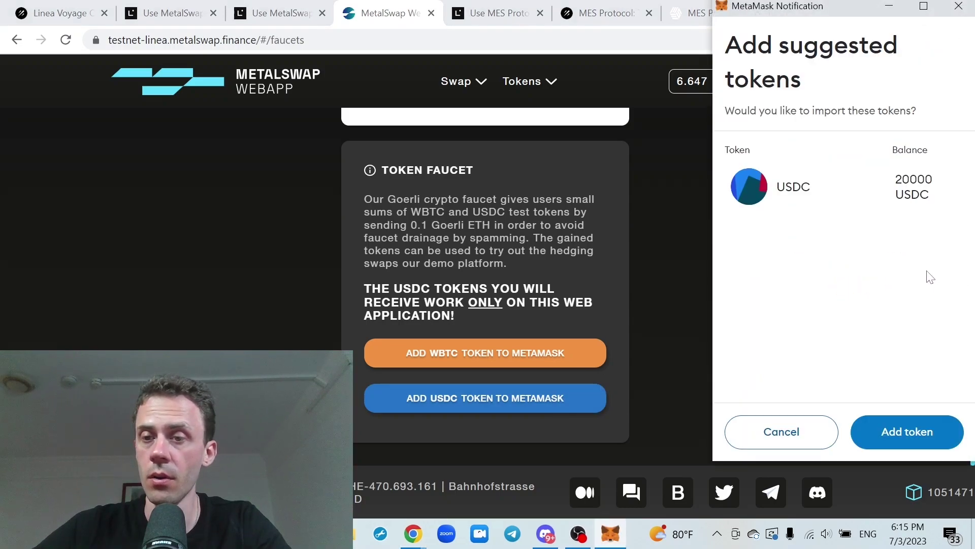
{"action": "left_click", "coordinate": [914, 433]}
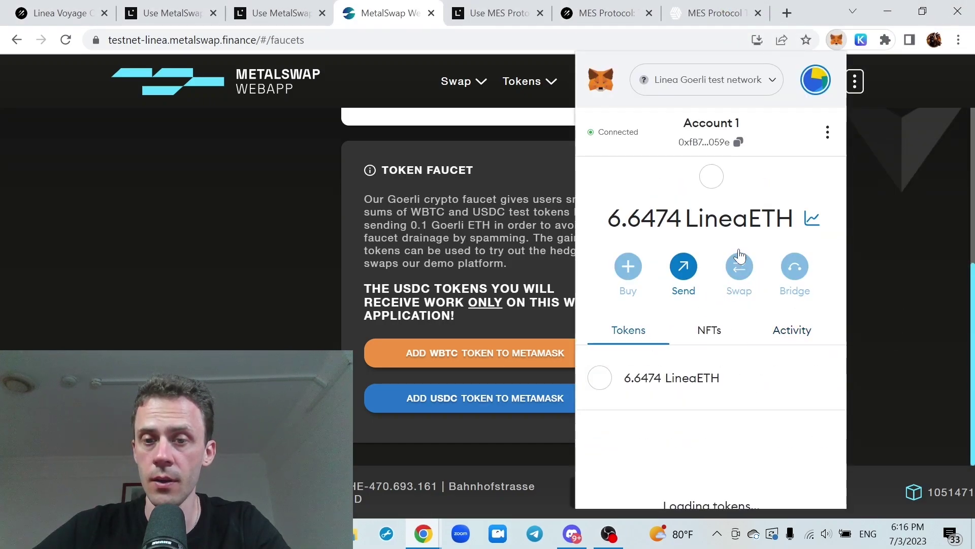
{"action": "scroll", "coordinate": [740, 254], "scroll_direction": "down", "scroll_amount": 3}
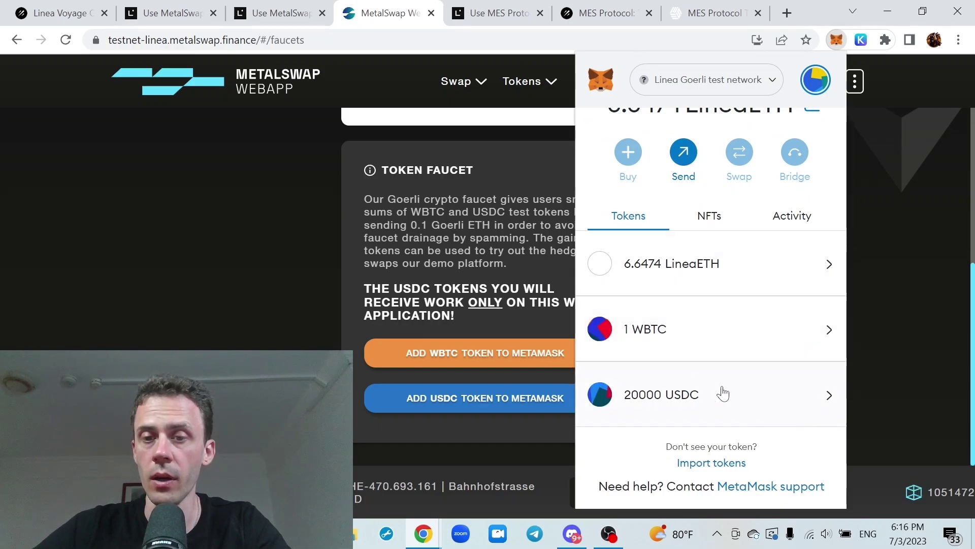
{"action": "left_click", "coordinate": [892, 265]}
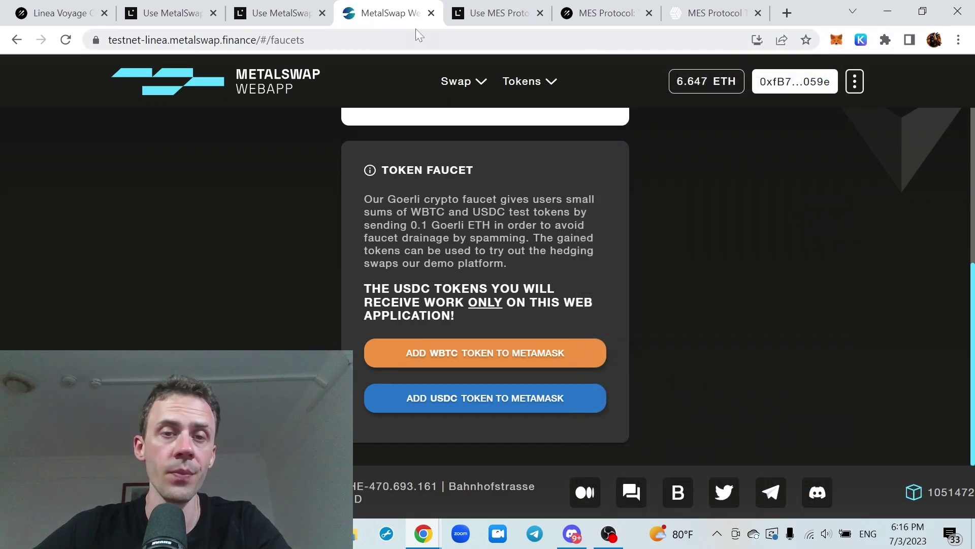
Go to MetalSwap's Swap page and review the 0.1 WBTC hedge with 10% cover
{"action": "left_click", "coordinate": [469, 86]}
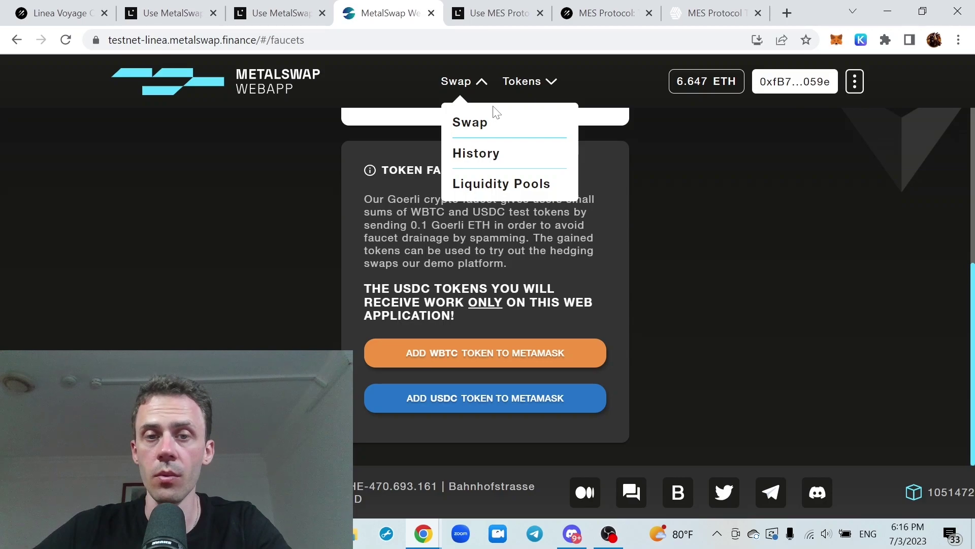
{"action": "left_click", "coordinate": [468, 124]}
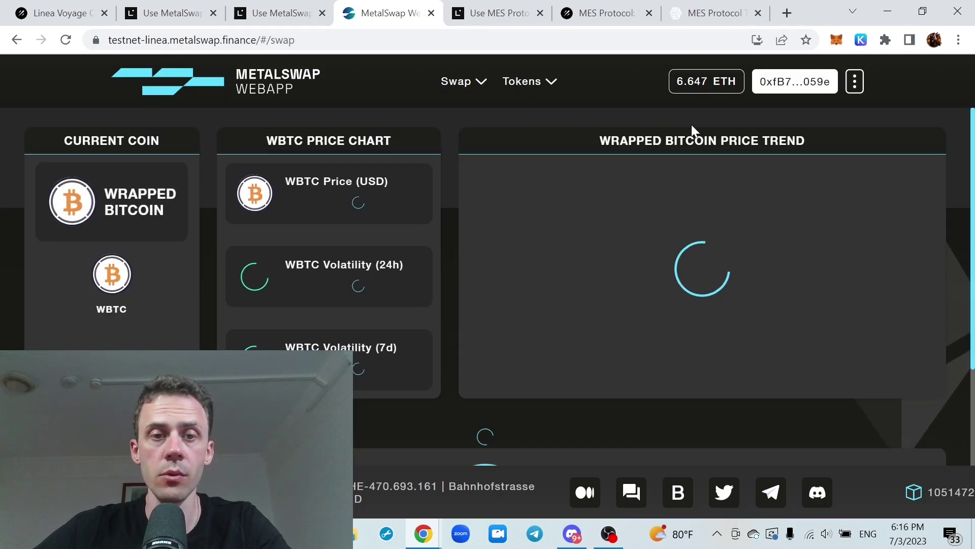
{"action": "scroll", "coordinate": [690, 124], "scroll_direction": "down", "scroll_amount": 3}
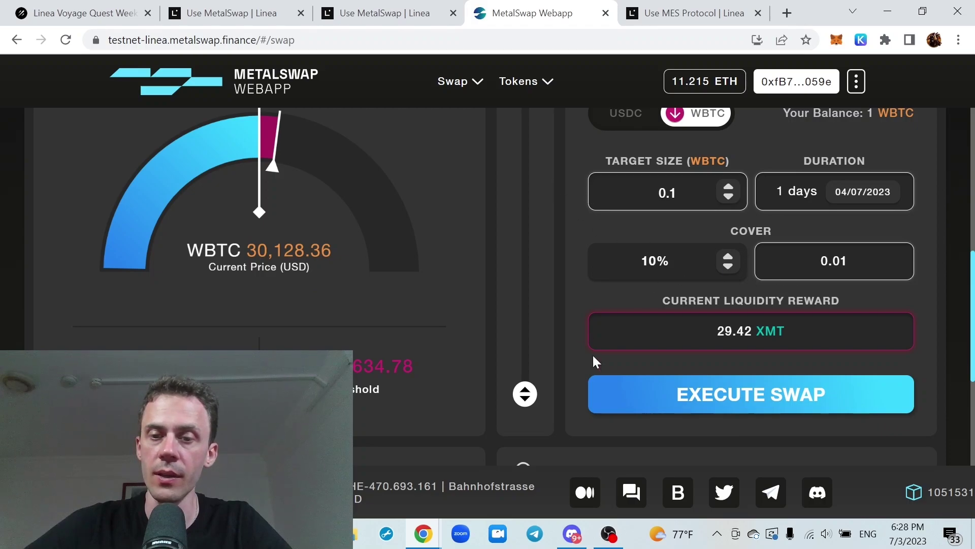
{"action": "scroll", "coordinate": [523, 273], "scroll_direction": "down", "scroll_amount": 3}
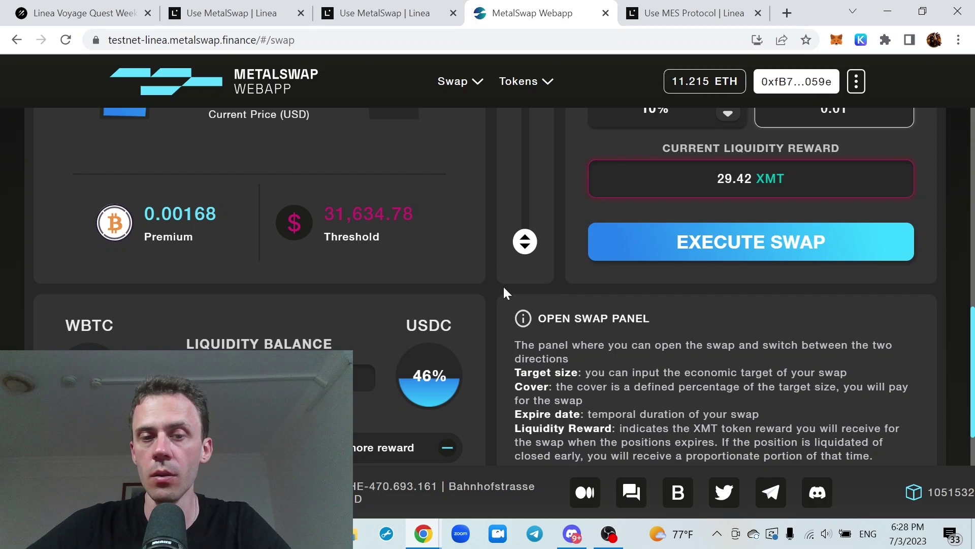
{"action": "scroll", "coordinate": [517, 304], "scroll_direction": "down", "scroll_amount": 1}
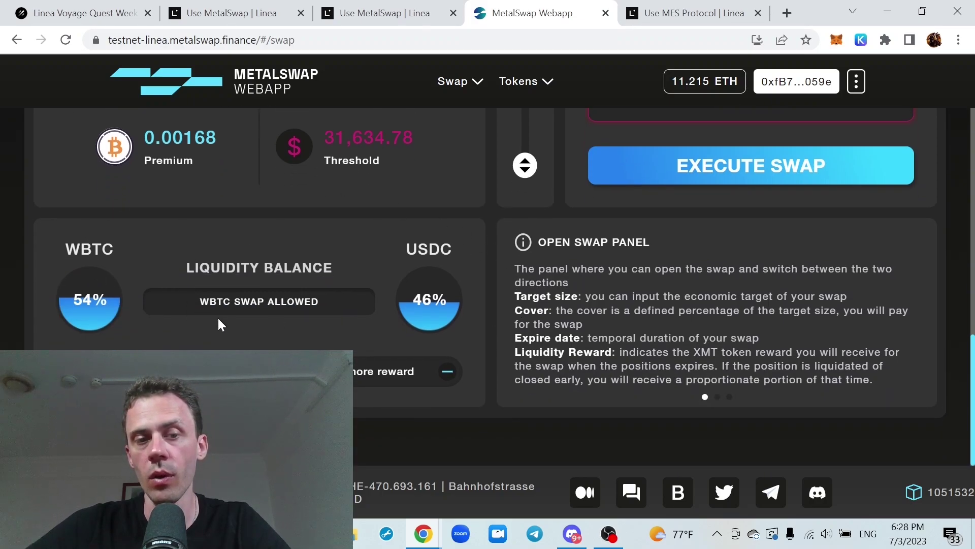
{"action": "scroll", "coordinate": [531, 251], "scroll_direction": "up", "scroll_amount": 5}
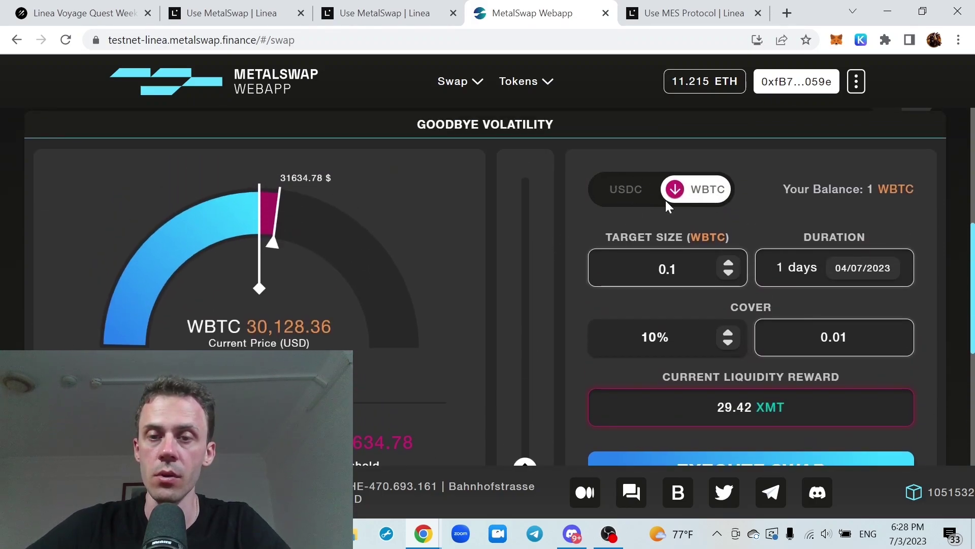
{"action": "scroll", "coordinate": [770, 160], "scroll_direction": "down", "scroll_amount": 1}
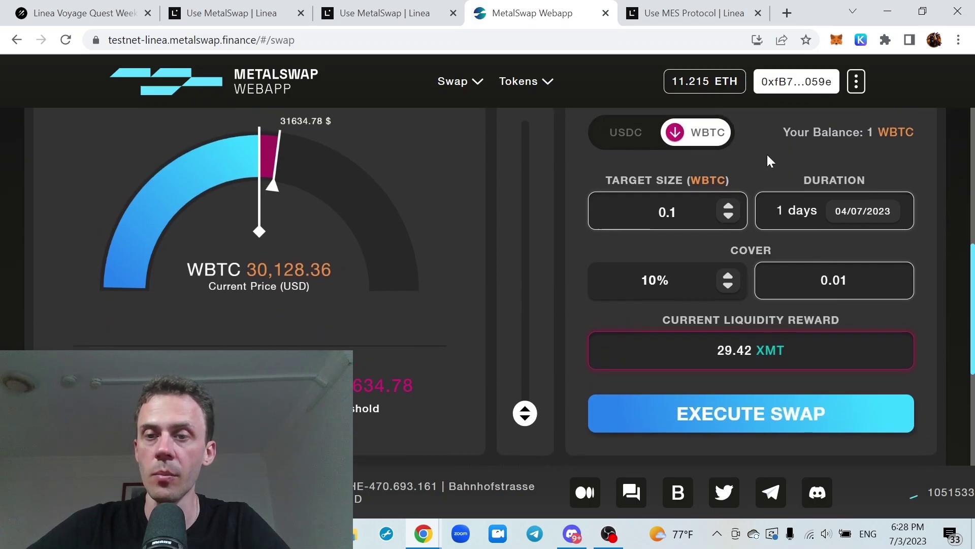
{"action": "scroll", "coordinate": [767, 153], "scroll_direction": "up", "scroll_amount": 1}
{"action": "scroll", "coordinate": [767, 153], "scroll_direction": "down", "scroll_amount": 1}
Check the quest on the Galxe campaign tab, then return to the MetalSwap swap page
{"action": "key", "text": "ctrl+1"}
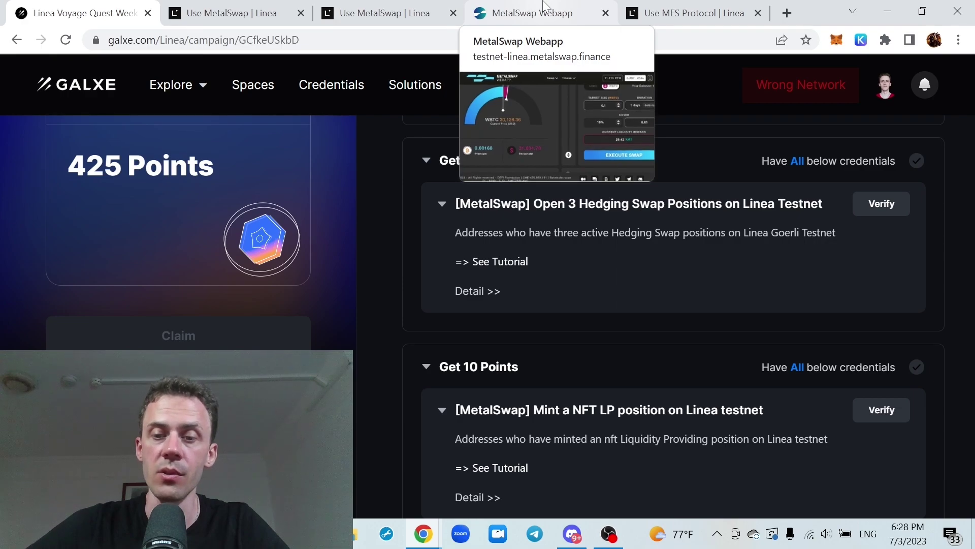
{"action": "left_click", "coordinate": [544, 6]}
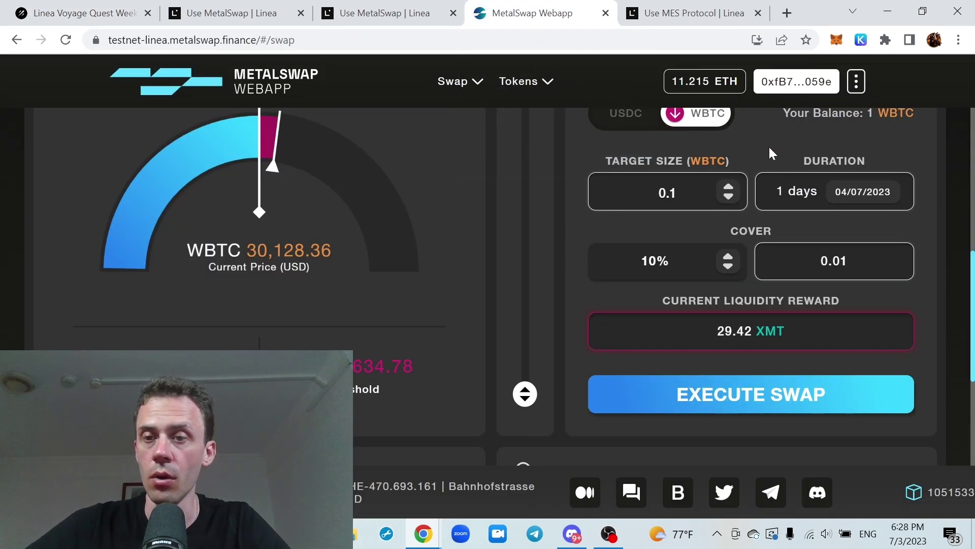
{"action": "scroll", "coordinate": [769, 145], "scroll_direction": "up", "scroll_amount": 1}
{"action": "scroll", "coordinate": [777, 148], "scroll_direction": "down", "scroll_amount": 1}
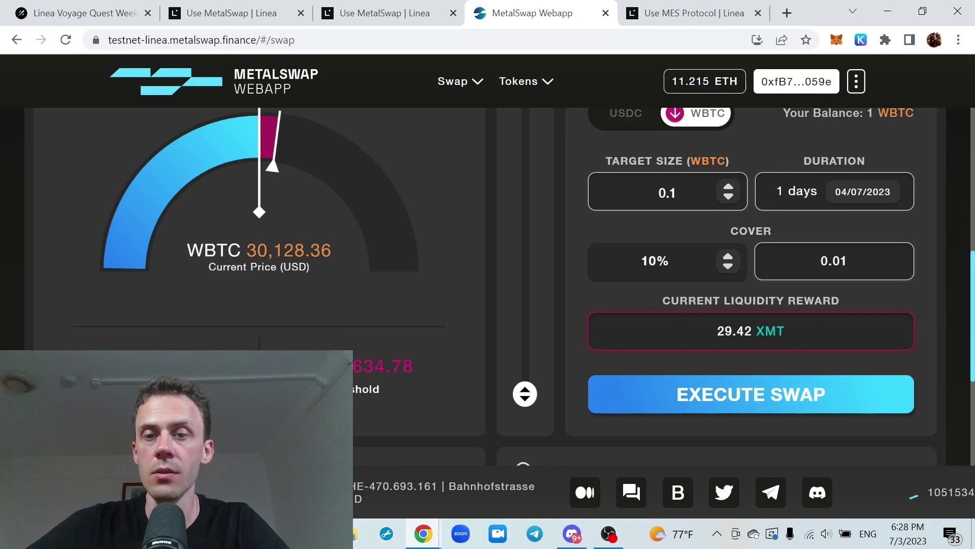
Set the WBTC hedge to expire on July 6 and execute the 0.1 WBTC swap
{"action": "left_click", "coordinate": [865, 193]}
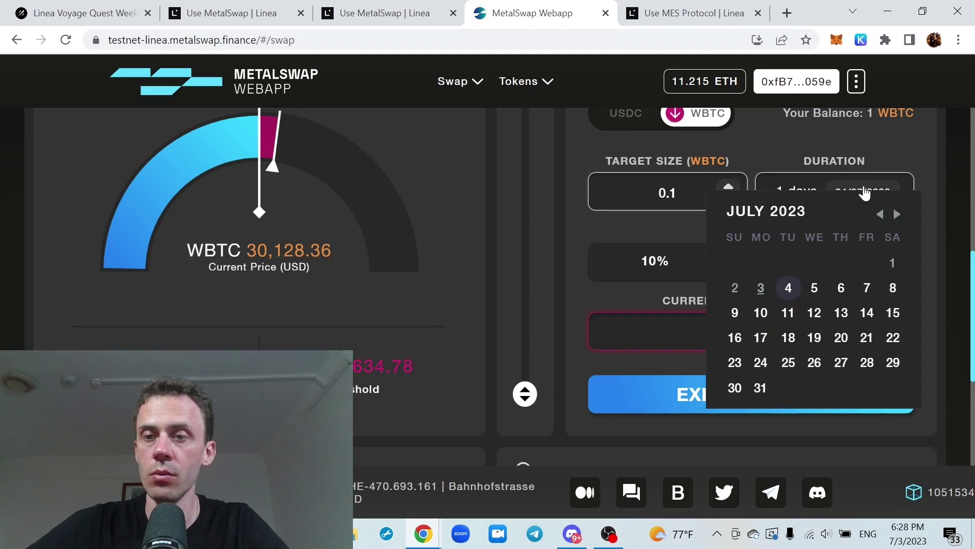
{"action": "left_click", "coordinate": [841, 290]}
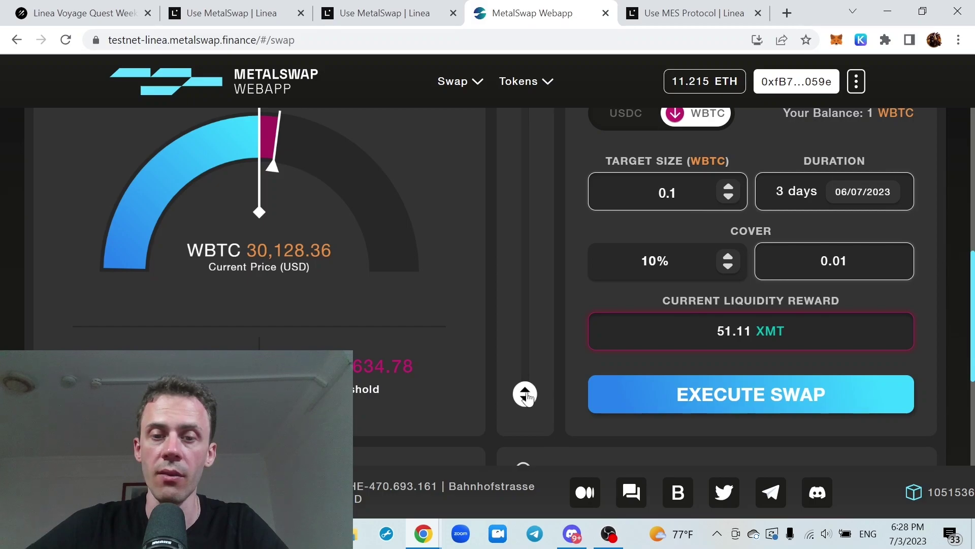
{"action": "left_click", "coordinate": [728, 256]}
{"action": "left_click", "coordinate": [751, 394]}
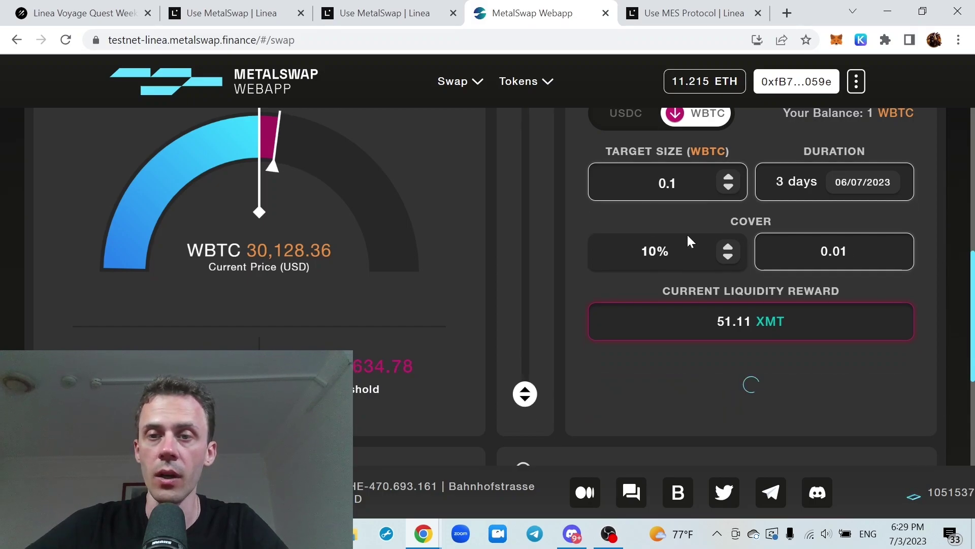
{"action": "left_click", "coordinate": [647, 131]}
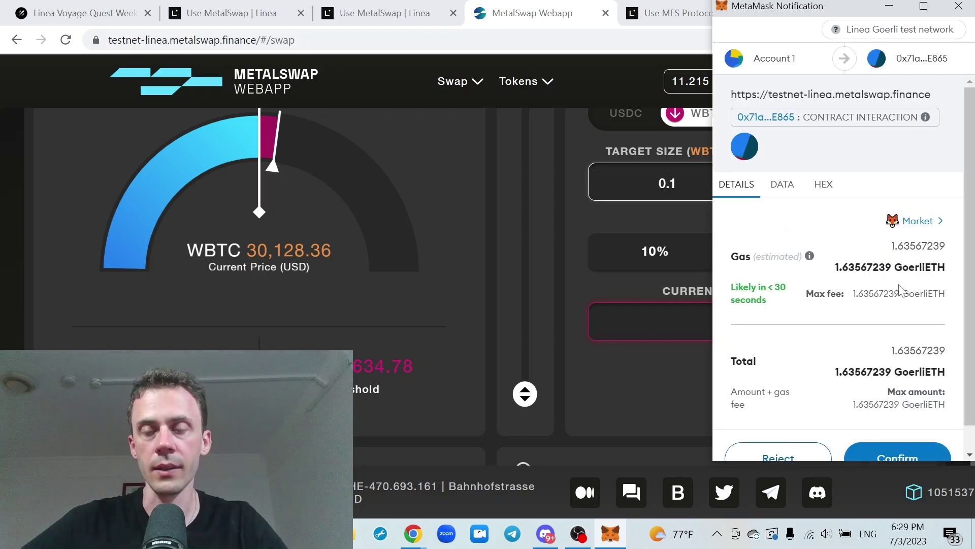
Confirm the swap transaction in MetaMask with the Aggressive gas fee
{"action": "left_click", "coordinate": [918, 222]}
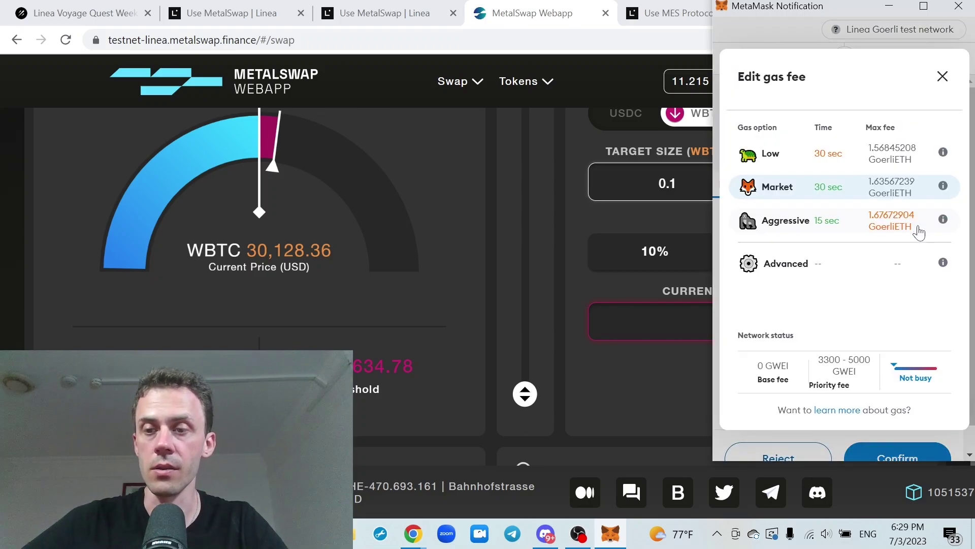
{"action": "left_click", "coordinate": [842, 227]}
{"action": "scroll", "coordinate": [853, 226], "scroll_direction": "down", "scroll_amount": 1}
{"action": "left_click", "coordinate": [884, 429]}
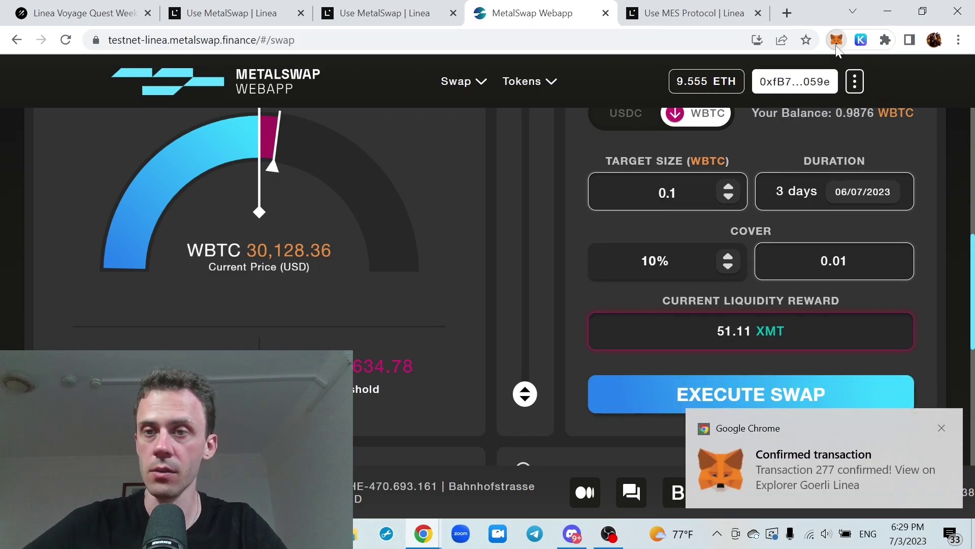
Change the target size to 0.15 WBTC and execute the hedging swap
{"action": "scroll", "coordinate": [711, 229], "scroll_direction": "up", "scroll_amount": 1}
{"action": "left_click", "coordinate": [711, 268]}
{"action": "type", "text": "5"}
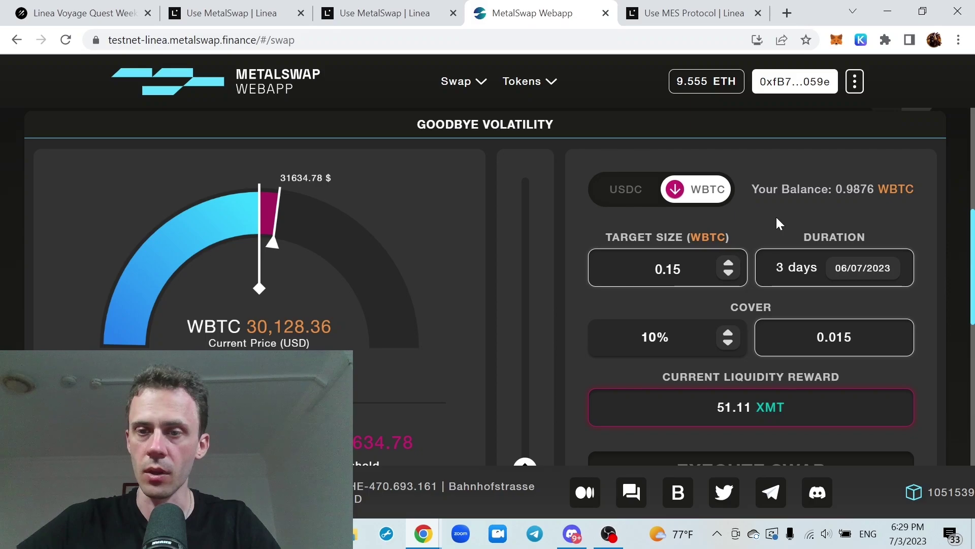
{"action": "scroll", "coordinate": [776, 215], "scroll_direction": "down", "scroll_amount": 1}
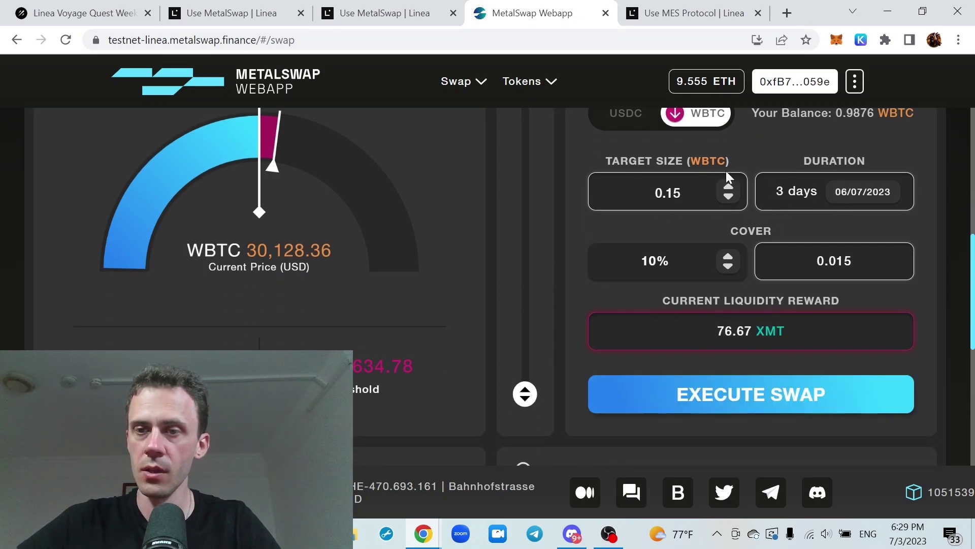
{"action": "left_click", "coordinate": [745, 399]}
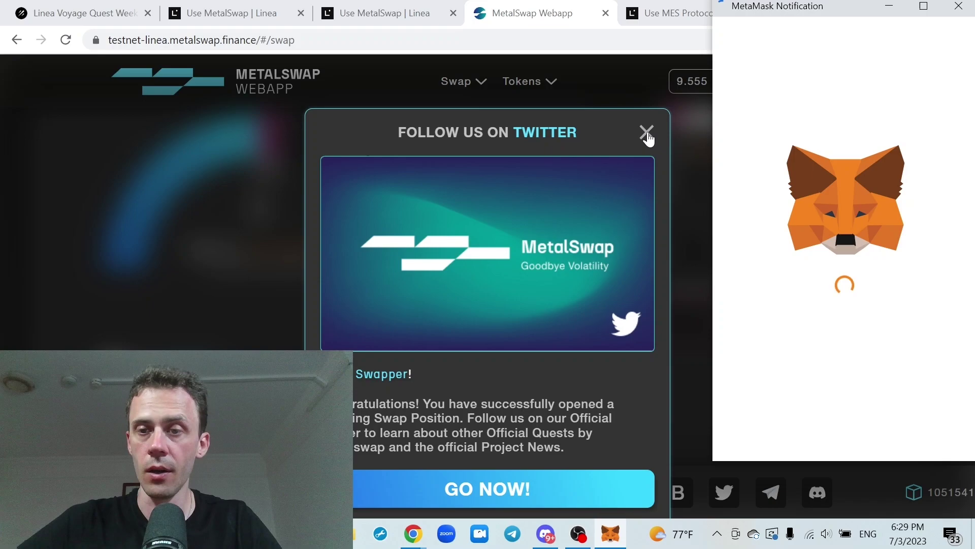
{"action": "left_click", "coordinate": [647, 133]}
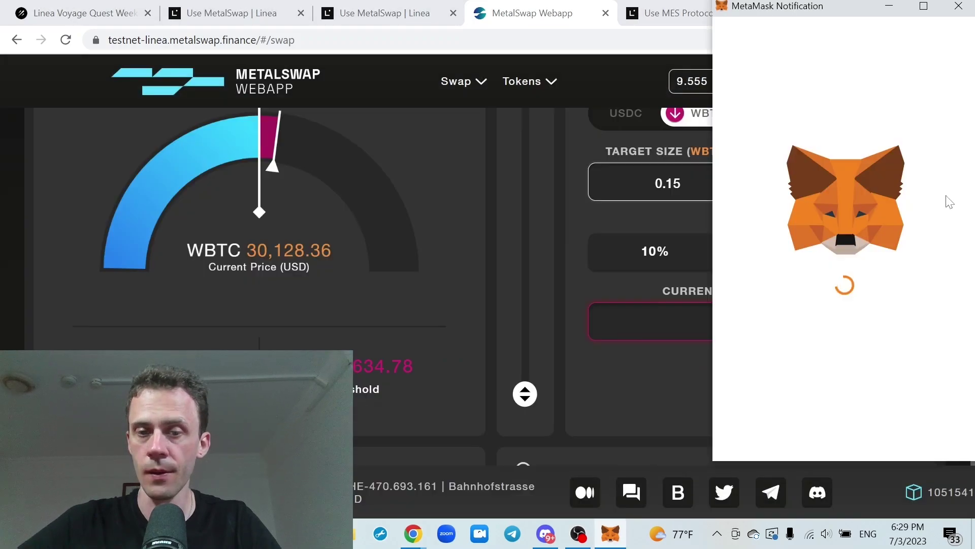
Confirm the second swap in MetaMask with Aggressive gas and dismiss the confirmation notice
{"action": "scroll", "coordinate": [952, 206], "scroll_direction": "down", "scroll_amount": 1}
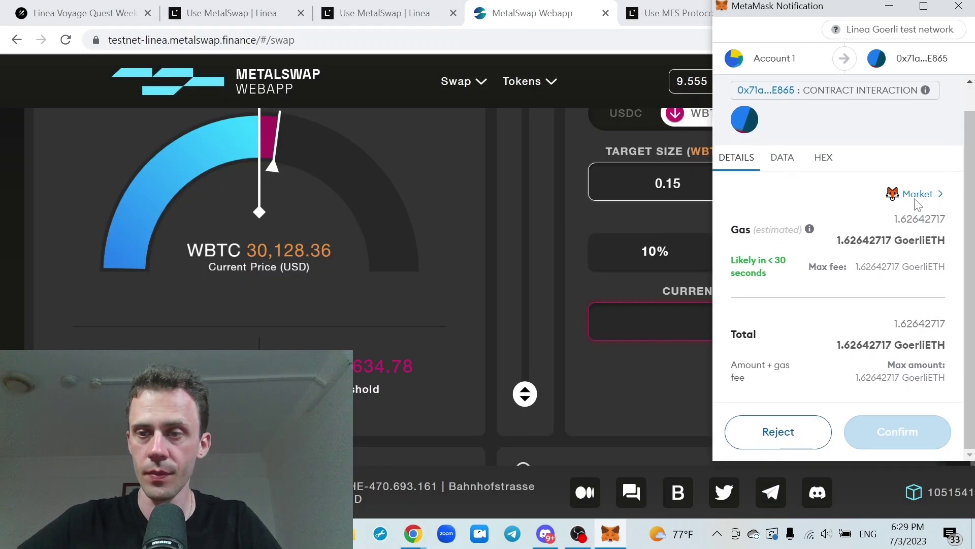
{"action": "left_click", "coordinate": [917, 196]}
{"action": "left_click", "coordinate": [806, 222]}
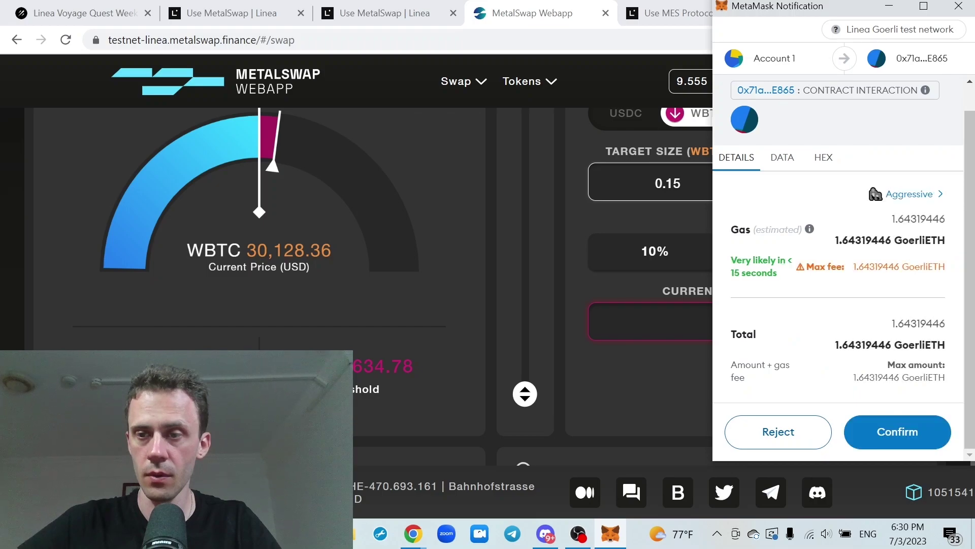
{"action": "left_click", "coordinate": [889, 431]}
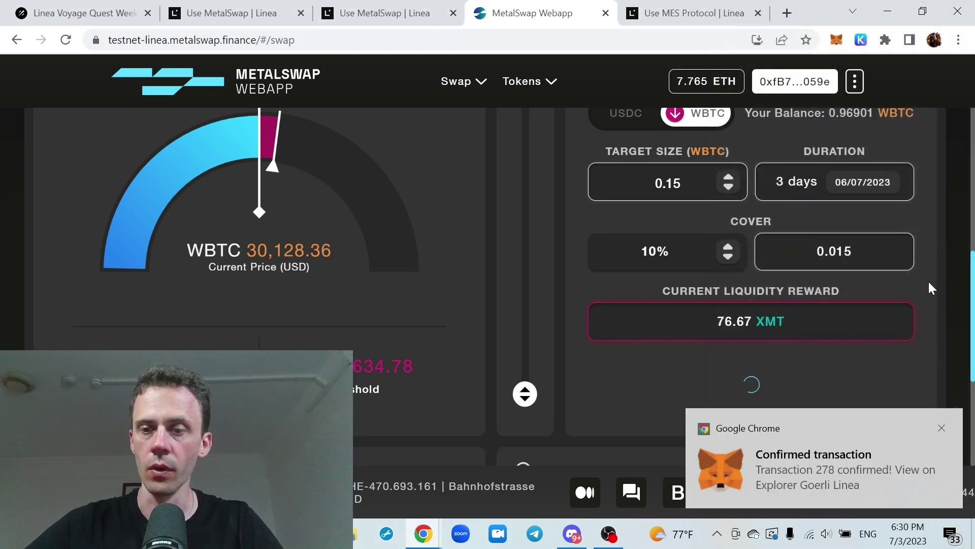
{"action": "left_click", "coordinate": [942, 428]}
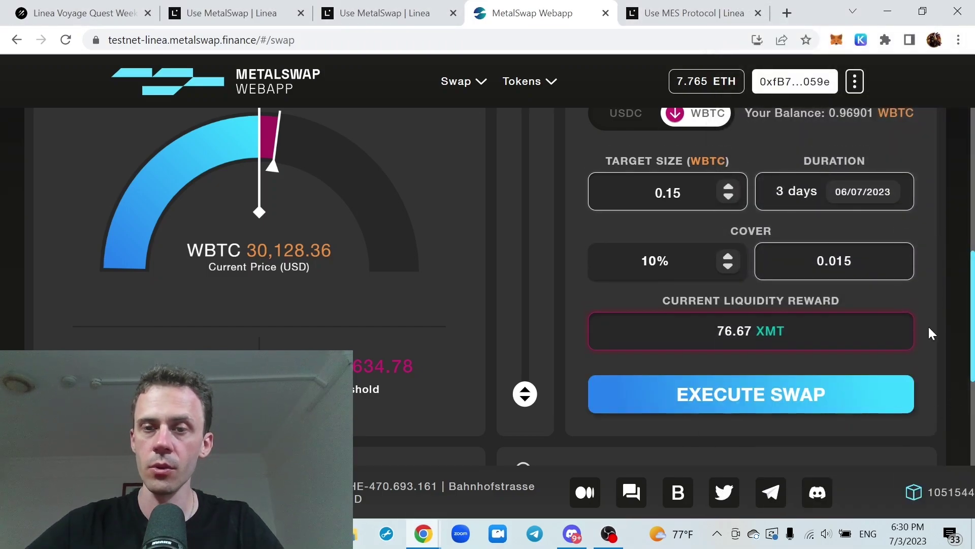
Raise the target size to 0.2 WBTC, then switch the hedge direction to USDC
{"action": "left_click", "coordinate": [728, 186]}
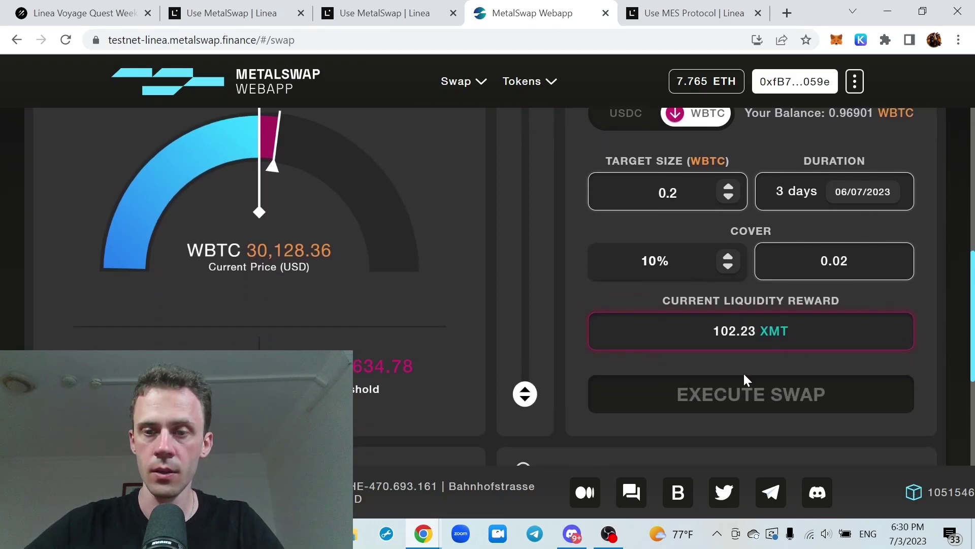
{"action": "scroll", "coordinate": [760, 366], "scroll_direction": "down", "scroll_amount": 3}
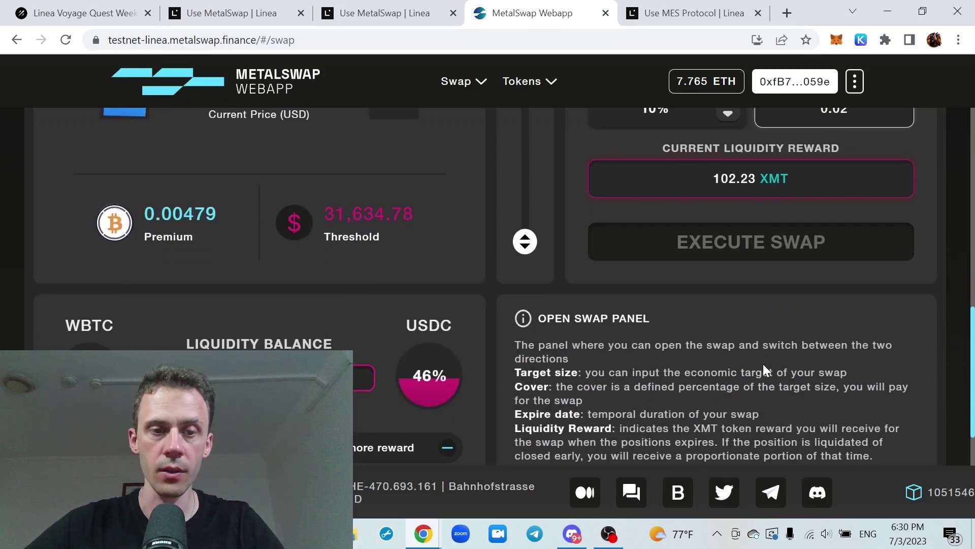
{"action": "scroll", "coordinate": [762, 363], "scroll_direction": "up", "scroll_amount": 6}
{"action": "scroll", "coordinate": [749, 289], "scroll_direction": "down", "scroll_amount": 4}
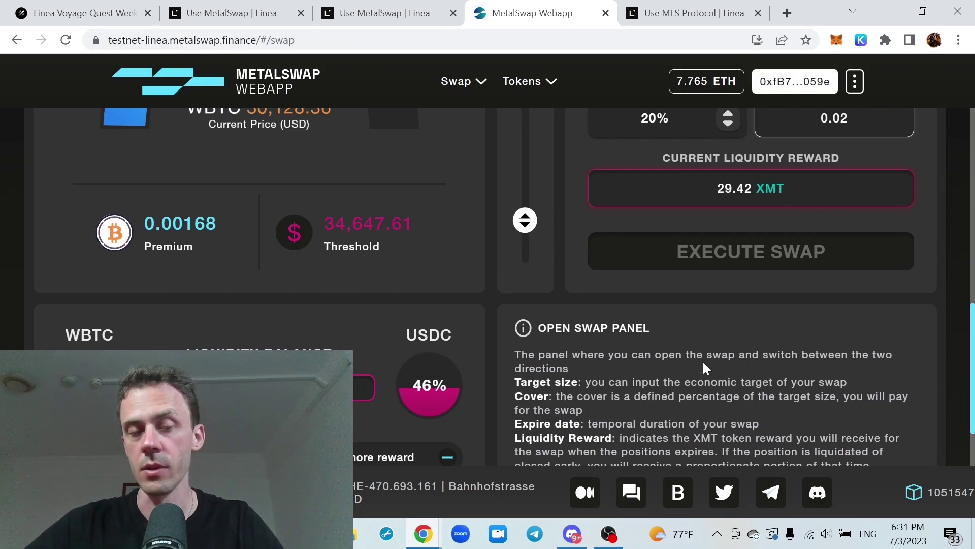
{"action": "scroll", "coordinate": [725, 349], "scroll_direction": "up", "scroll_amount": 2}
{"action": "scroll", "coordinate": [721, 254], "scroll_direction": "up", "scroll_amount": 4}
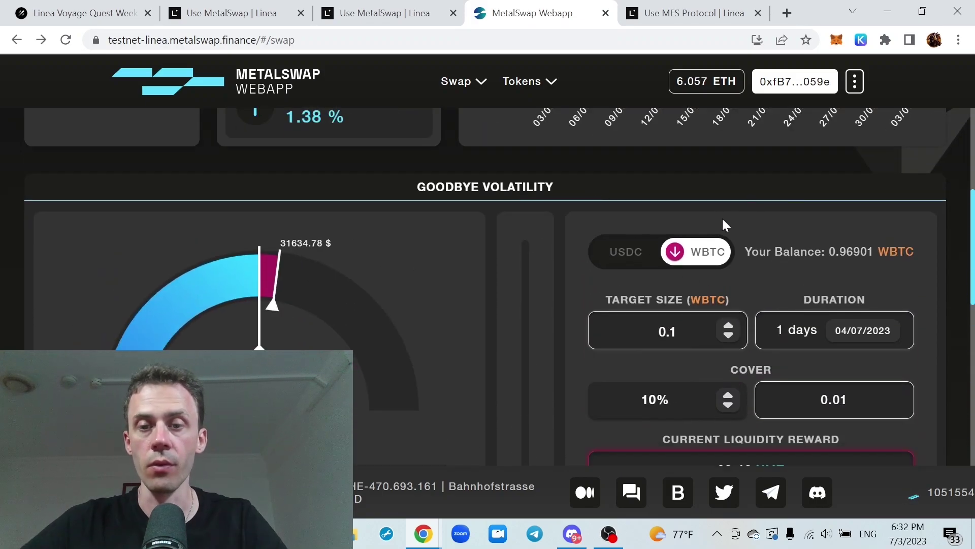
{"action": "left_click", "coordinate": [666, 250]}
{"action": "scroll", "coordinate": [710, 198], "scroll_direction": "down", "scroll_amount": 3}
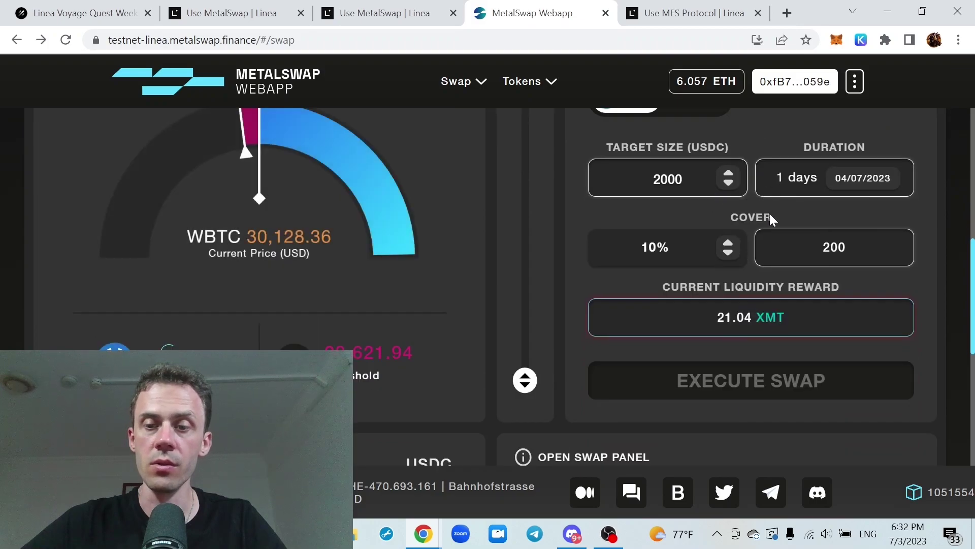
{"action": "scroll", "coordinate": [770, 214], "scroll_direction": "up", "scroll_amount": 2}
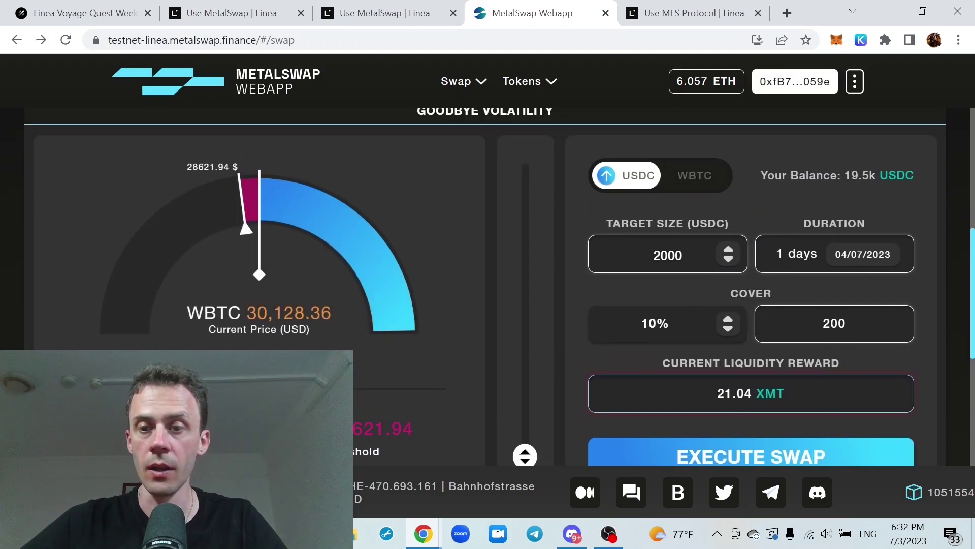
Set the USDC hedge to expire on July 6 and execute the 2000 USDC swap
{"action": "left_click", "coordinate": [856, 255]}
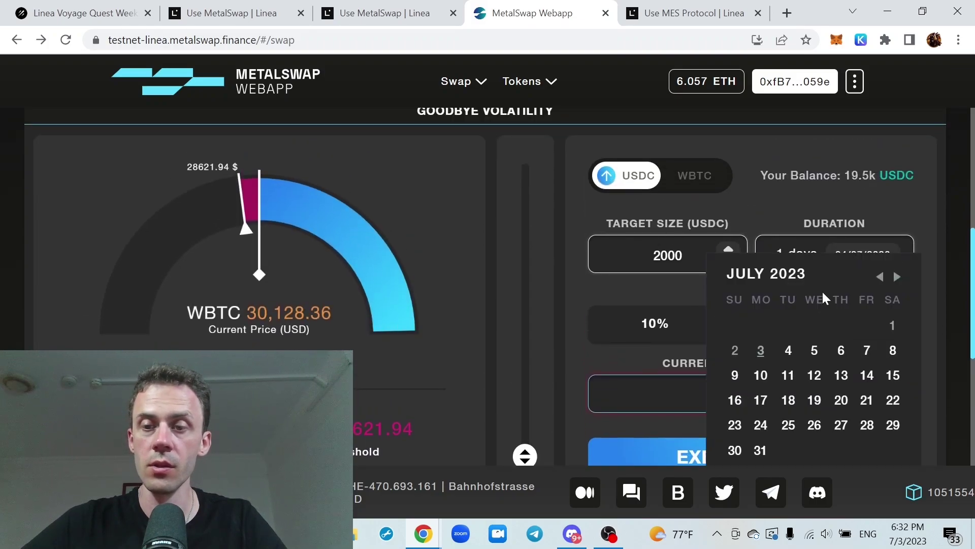
{"action": "left_click", "coordinate": [841, 350]}
{"action": "scroll", "coordinate": [913, 262], "scroll_direction": "down", "scroll_amount": 2}
{"action": "scroll", "coordinate": [902, 351], "scroll_direction": "up", "scroll_amount": 2}
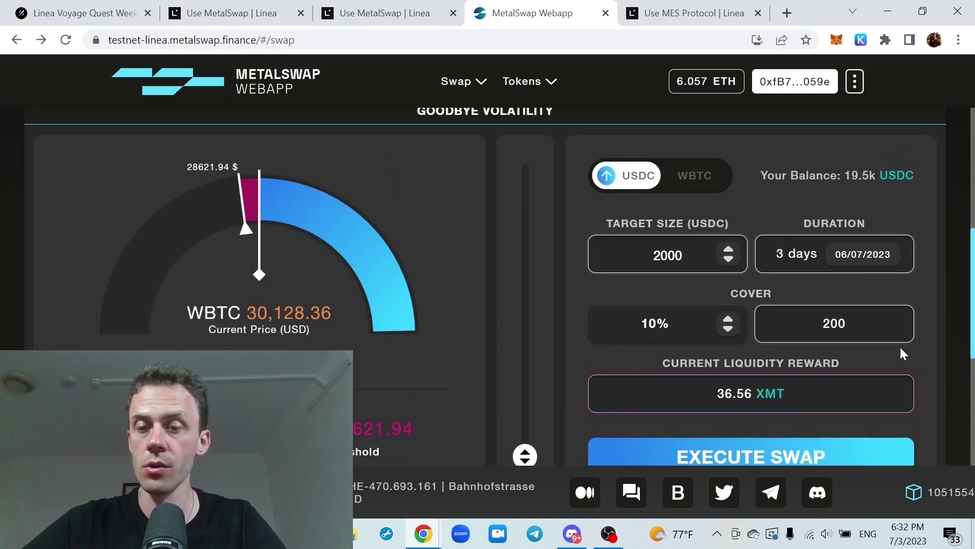
{"action": "left_click", "coordinate": [766, 456]}
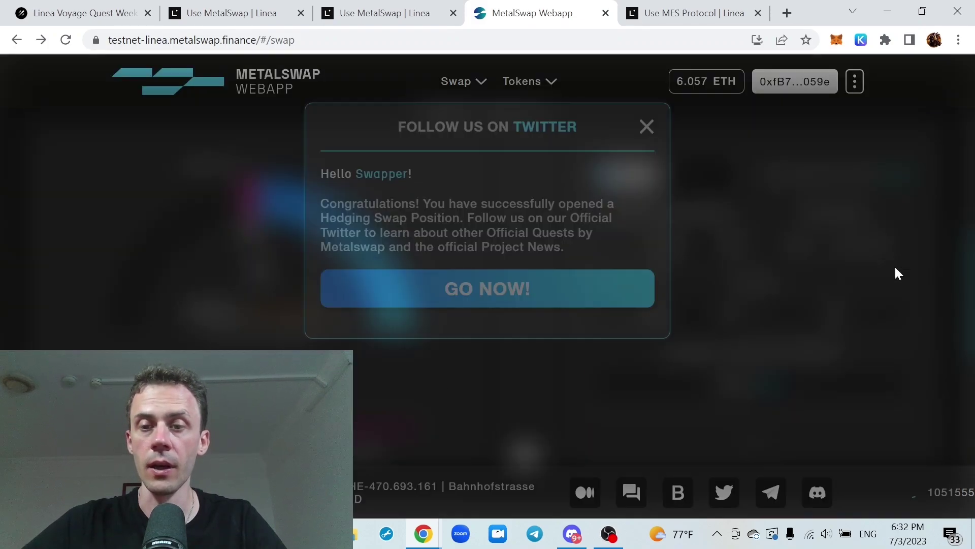
Confirm the USDC swap transaction in MetaMask with the Aggressive gas fee
{"action": "left_click", "coordinate": [645, 132]}
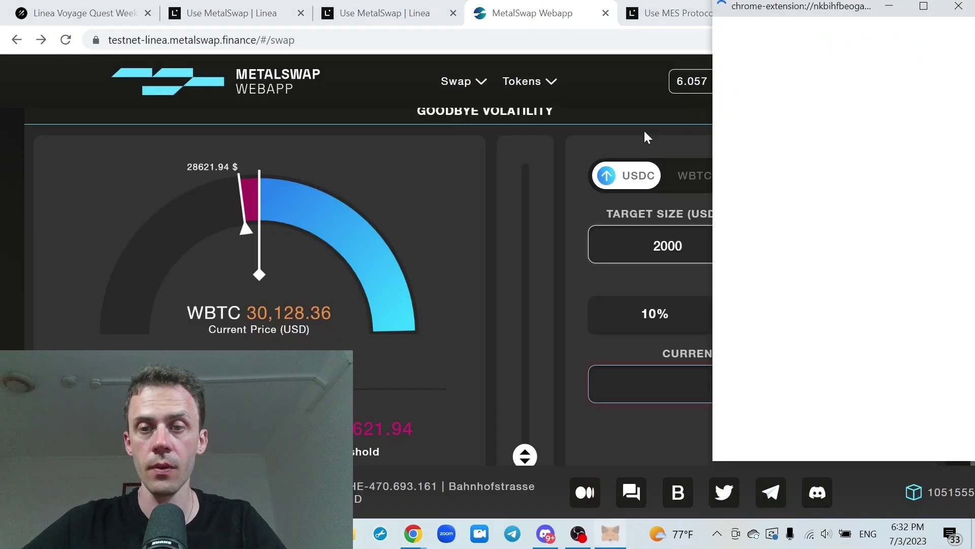
{"action": "left_click", "coordinate": [918, 219]}
{"action": "left_click", "coordinate": [821, 231]}
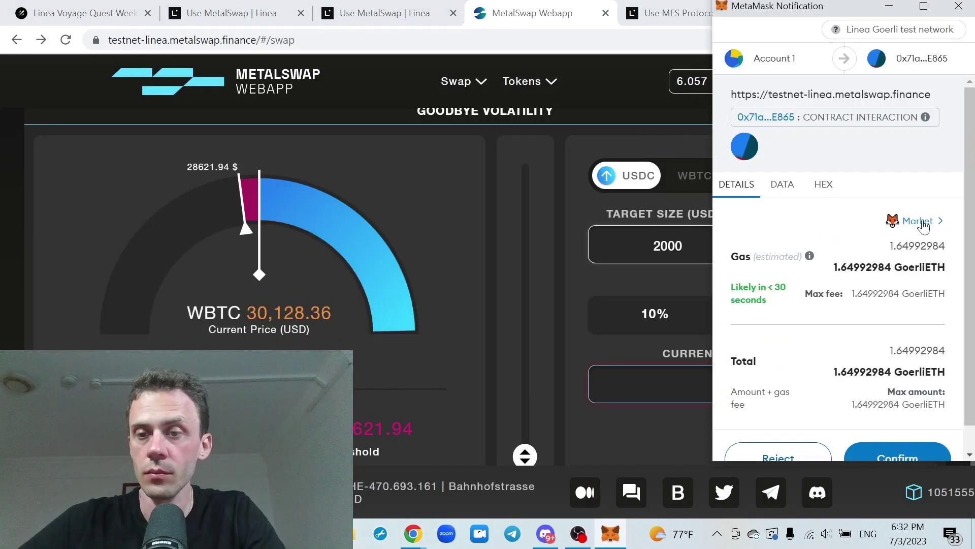
{"action": "left_click", "coordinate": [884, 431]}
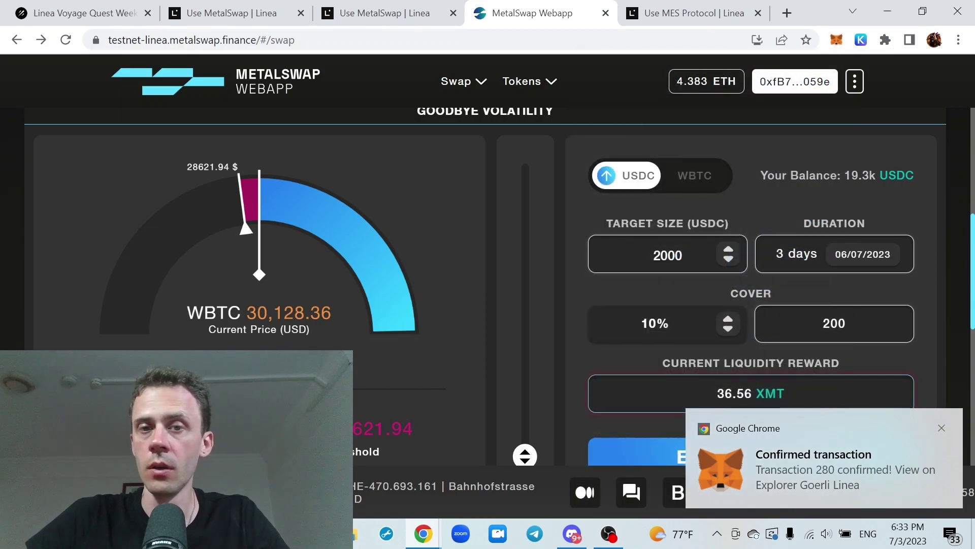
Go to MetalSwap's Liquidity Pools page and start a new 500 USDC position
{"action": "left_click", "coordinate": [478, 82]}
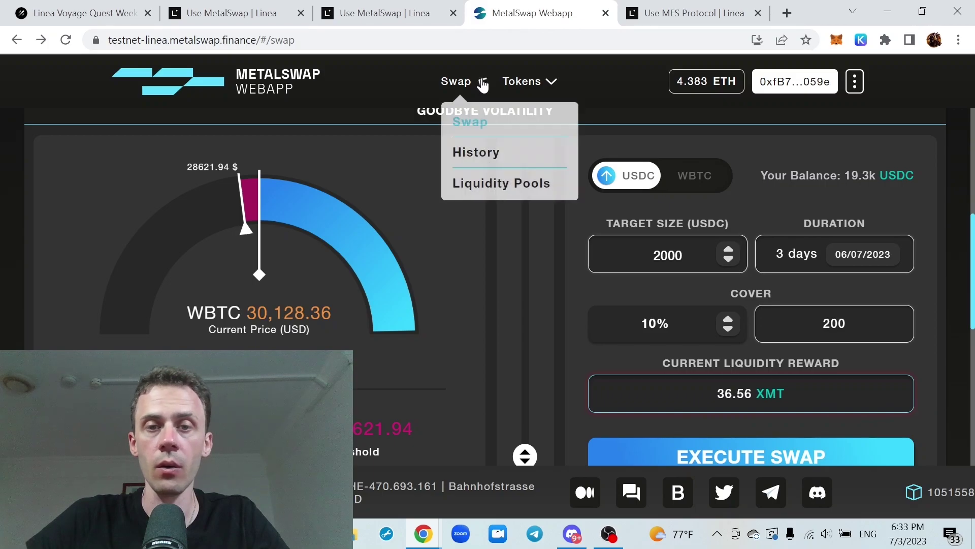
{"action": "left_click", "coordinate": [488, 184]}
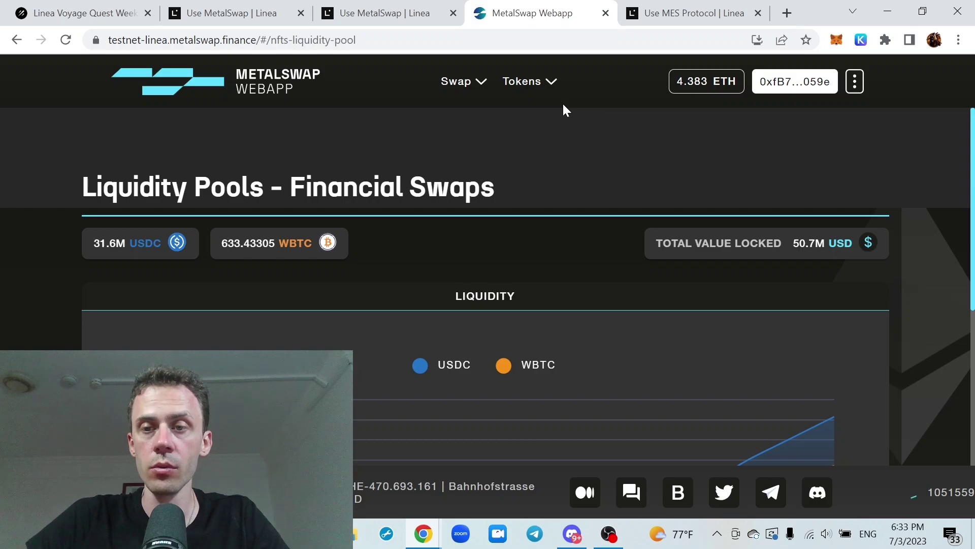
{"action": "scroll", "coordinate": [592, 235], "scroll_direction": "down", "scroll_amount": 5}
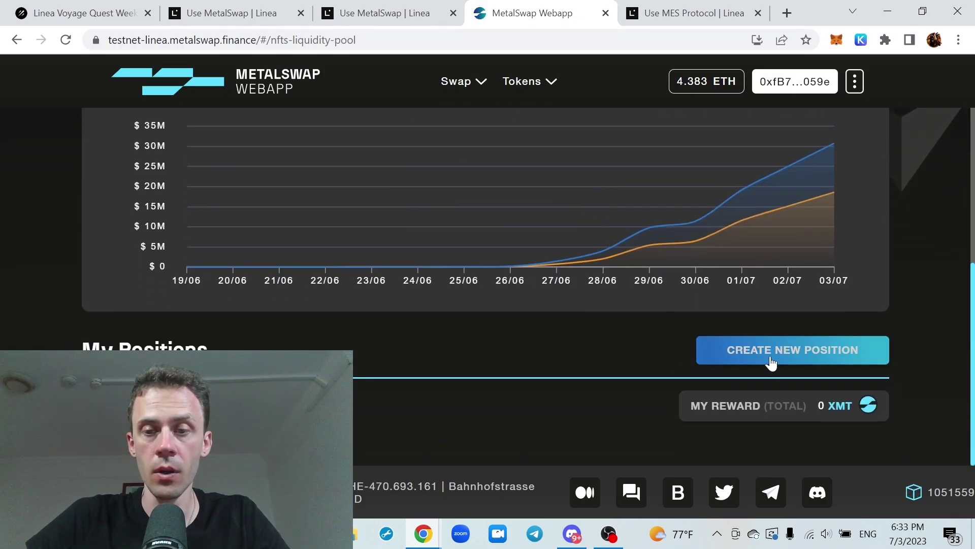
{"action": "left_click", "coordinate": [723, 358]}
{"action": "scroll", "coordinate": [590, 229], "scroll_direction": "down", "scroll_amount": 2}
{"action": "scroll", "coordinate": [583, 223], "scroll_direction": "down", "scroll_amount": 1}
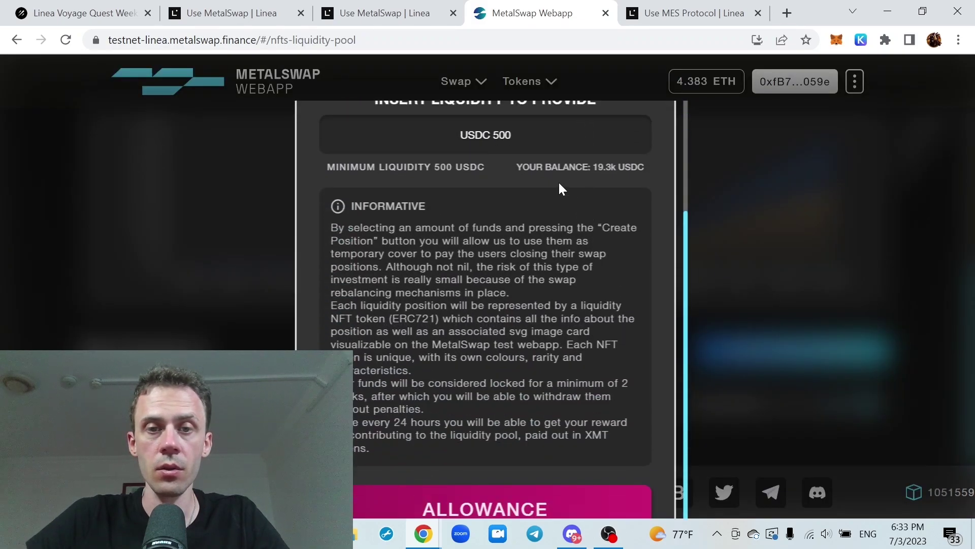
{"action": "scroll", "coordinate": [559, 189], "scroll_direction": "up", "scroll_amount": 3}
{"action": "scroll", "coordinate": [510, 218], "scroll_direction": "down", "scroll_amount": 3}
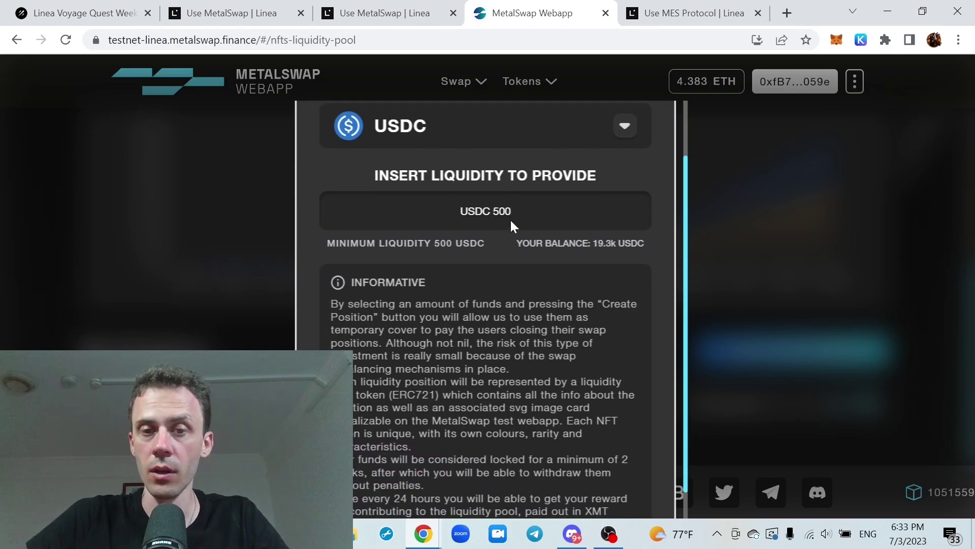
{"action": "scroll", "coordinate": [529, 279], "scroll_direction": "down", "scroll_amount": 1}
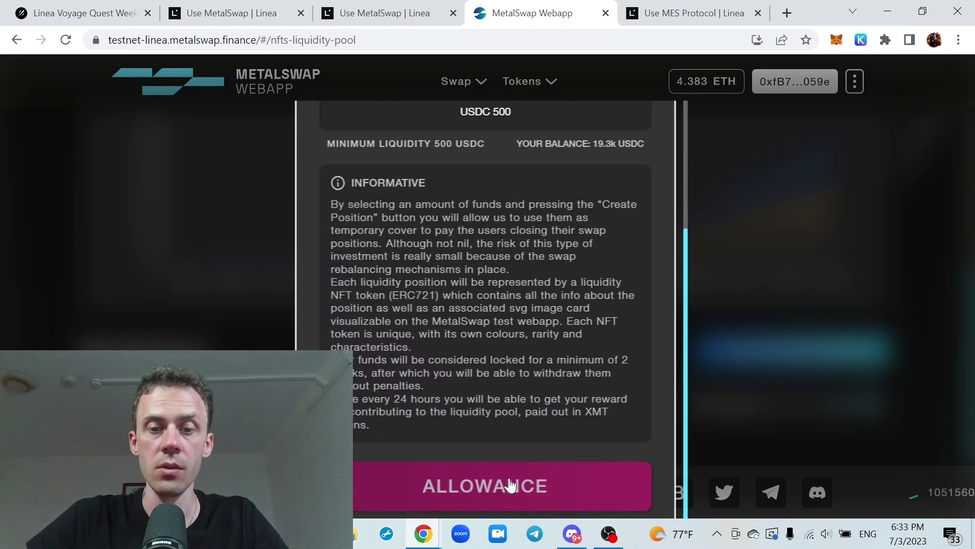
{"action": "scroll", "coordinate": [508, 483], "scroll_direction": "up", "scroll_amount": 1}
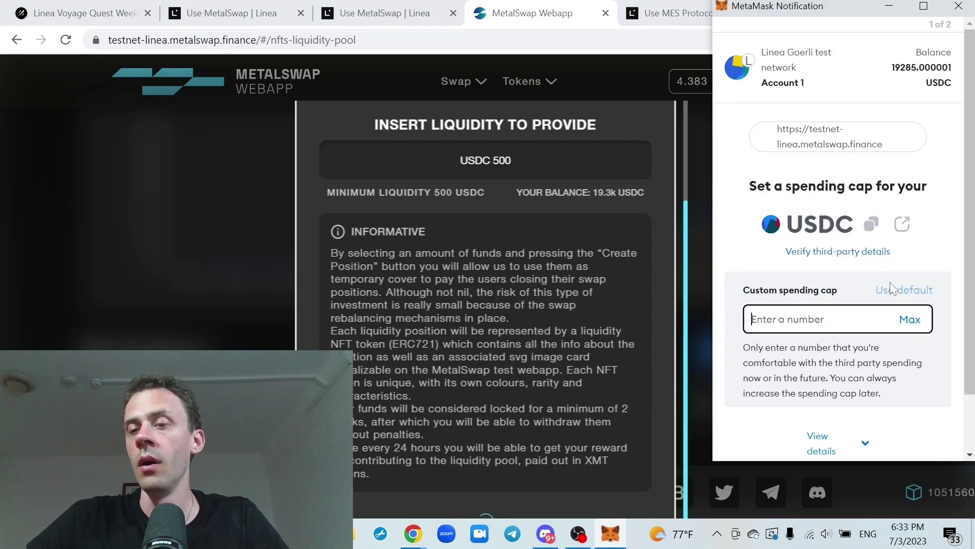
Approve USDC spending in MetaMask with the cap set to the full balance
{"action": "left_click", "coordinate": [909, 317]}
{"action": "scroll", "coordinate": [914, 266], "scroll_direction": "down", "scroll_amount": 1}
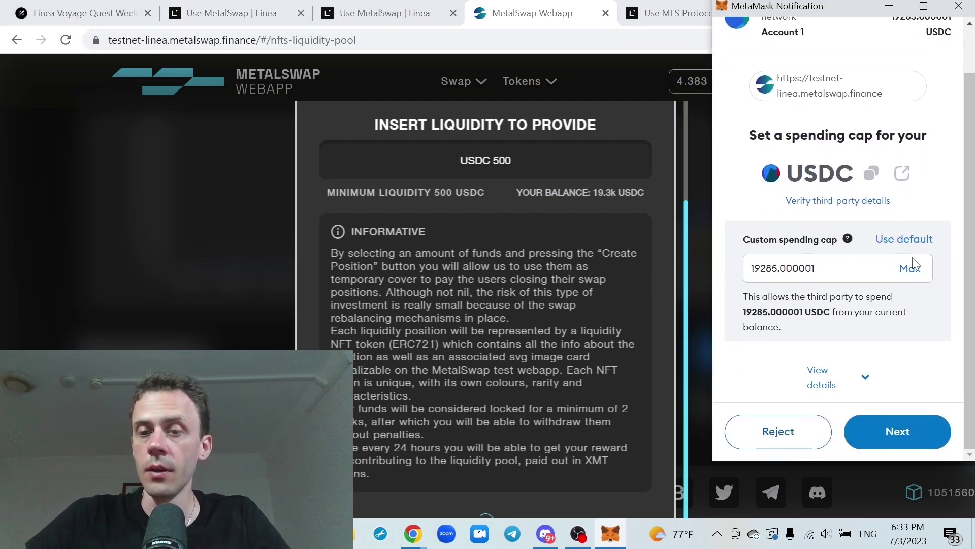
{"action": "left_click", "coordinate": [909, 427]}
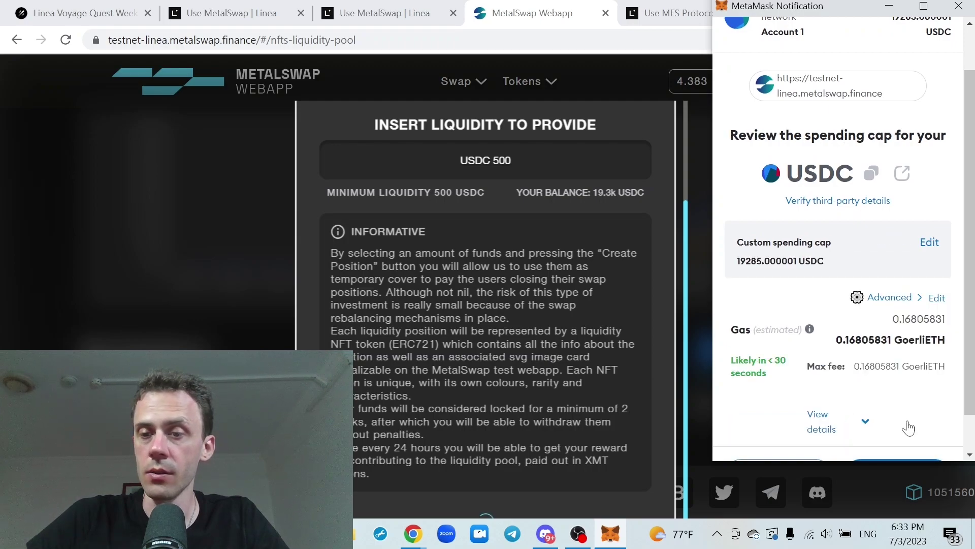
{"action": "left_click", "coordinate": [890, 298]}
{"action": "key", "text": "Escape"}
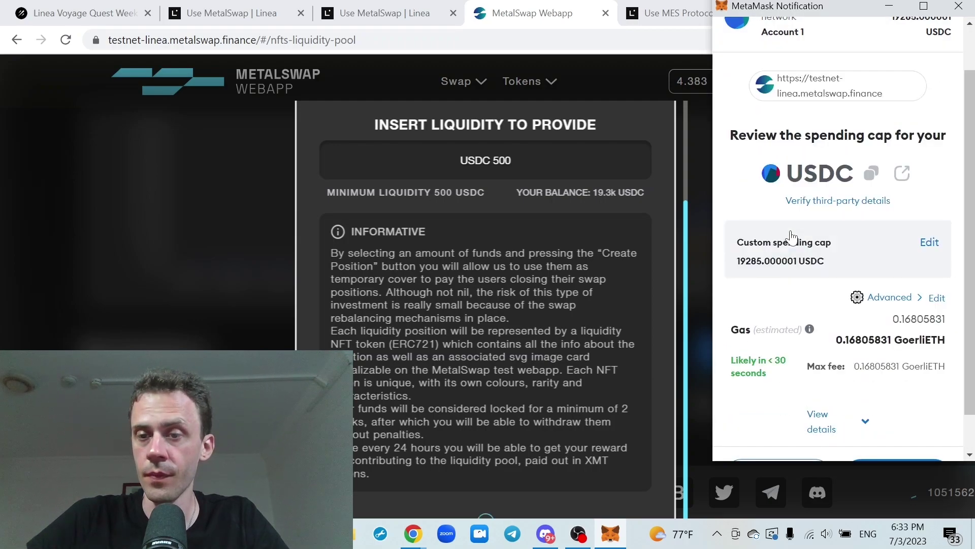
{"action": "scroll", "coordinate": [874, 249], "scroll_direction": "down", "scroll_amount": 1}
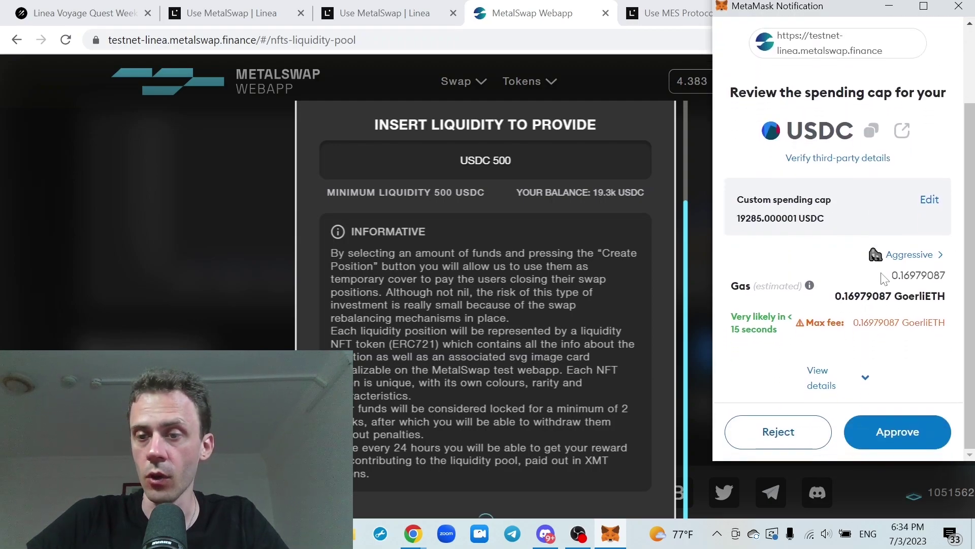
{"action": "left_click", "coordinate": [901, 436]}
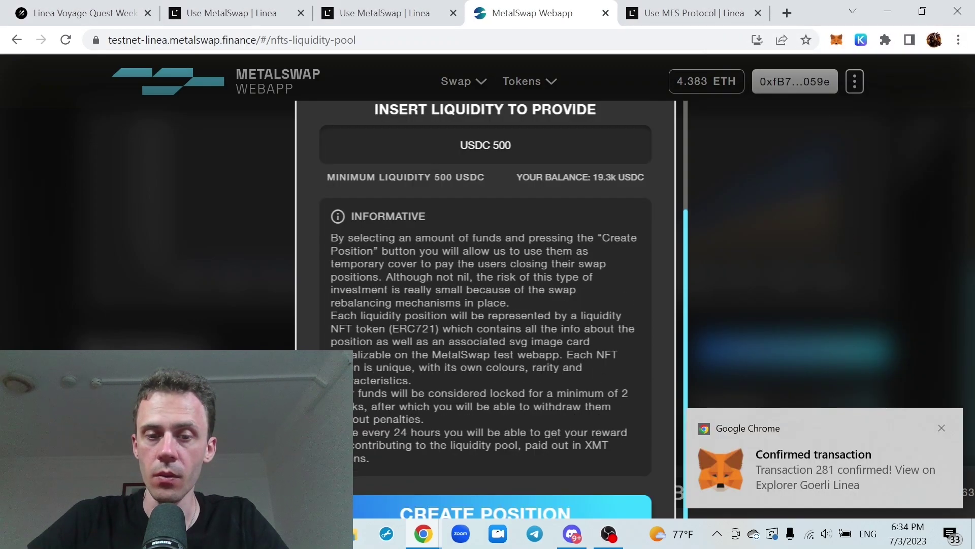
Mint the 500 USDC liquidity NFT with Aggressive gas and find ID 28475 under My NFTs
{"action": "left_click", "coordinate": [501, 513]}
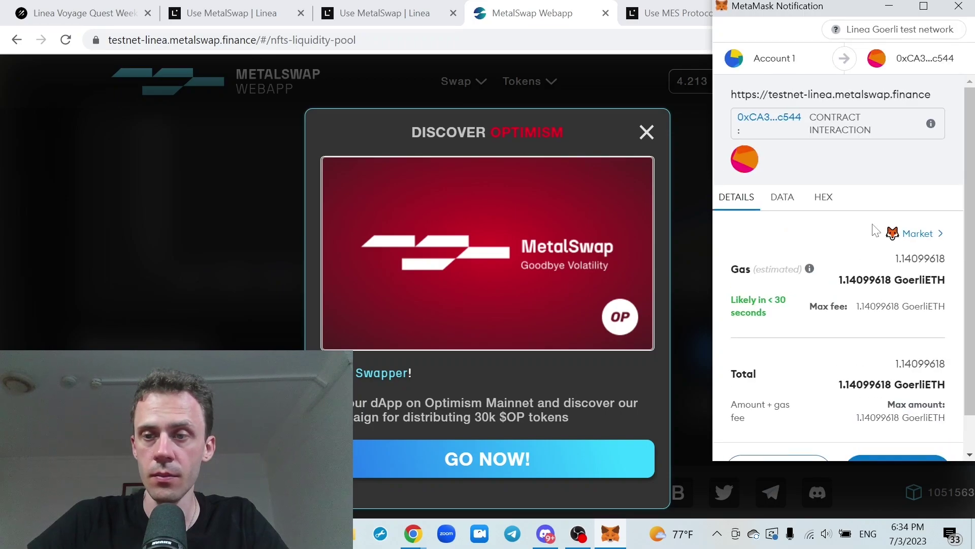
{"action": "scroll", "coordinate": [877, 230], "scroll_direction": "down", "scroll_amount": 1}
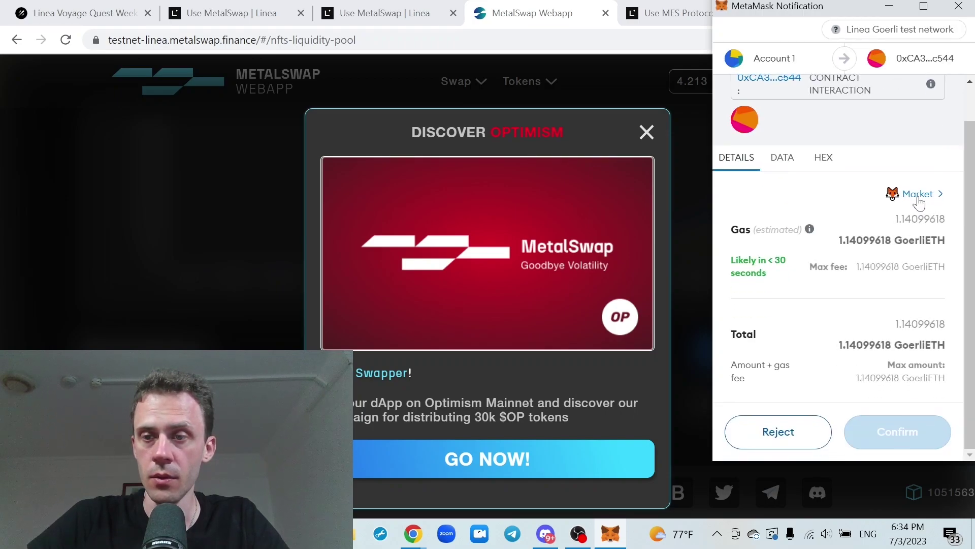
{"action": "left_click", "coordinate": [917, 195]}
{"action": "left_click", "coordinate": [864, 227]}
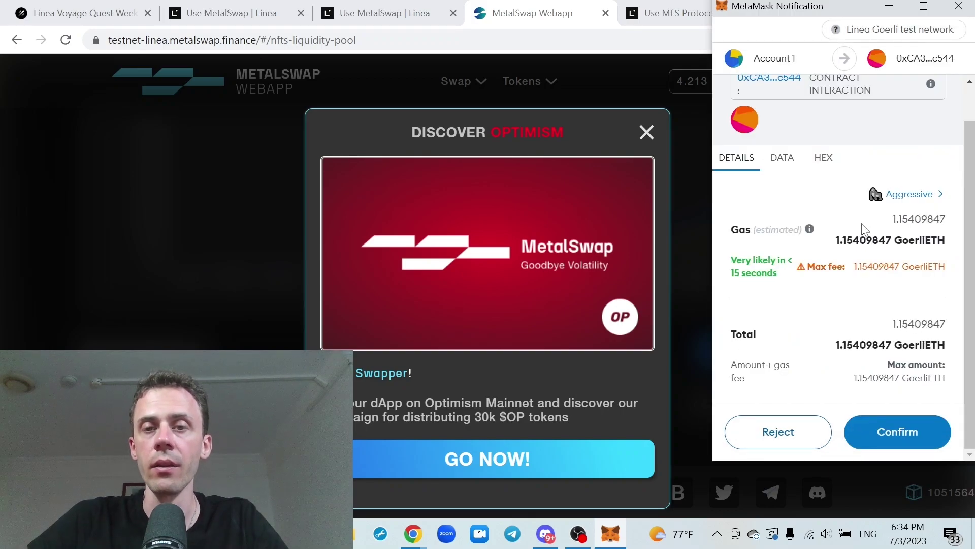
{"action": "left_click", "coordinate": [898, 431]}
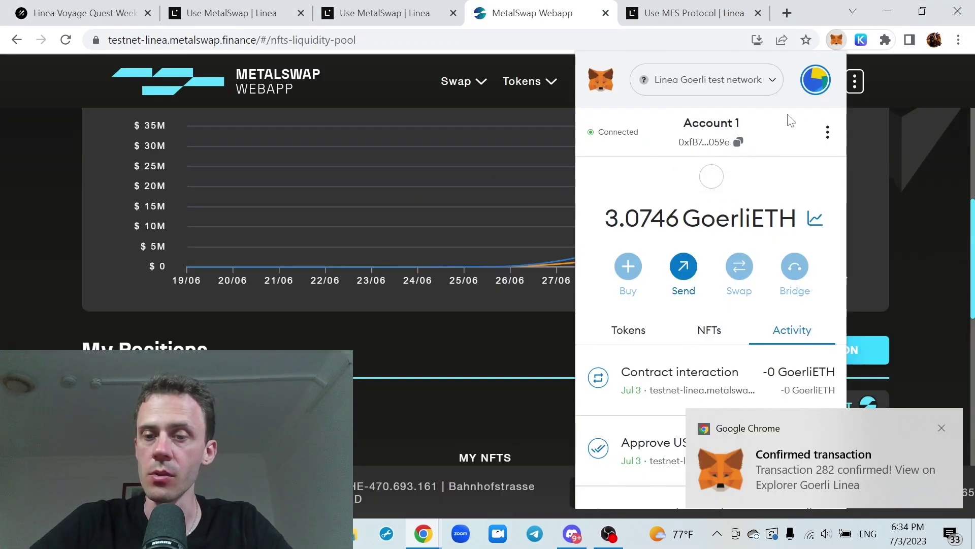
{"action": "left_click", "coordinate": [892, 148]}
{"action": "scroll", "coordinate": [907, 136], "scroll_direction": "down", "scroll_amount": 9}
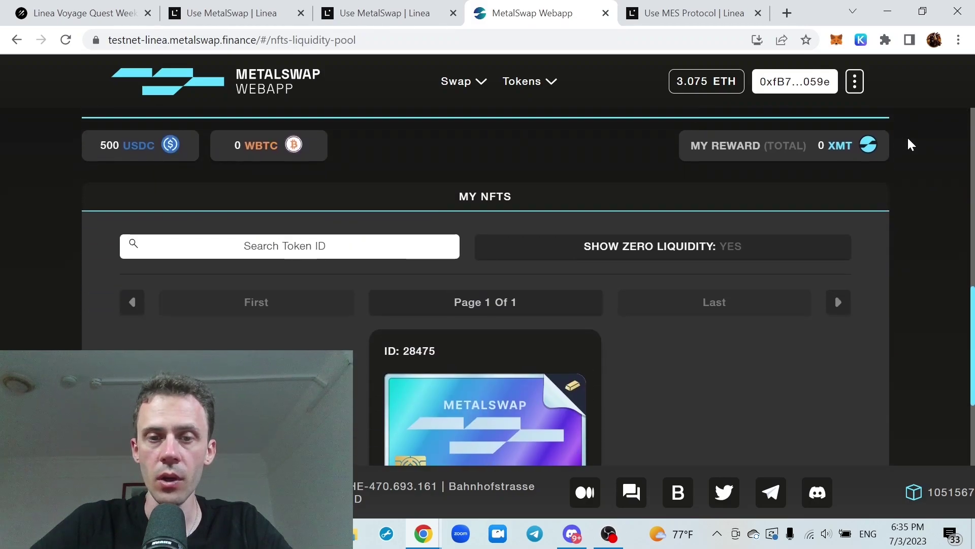
{"action": "scroll", "coordinate": [597, 193], "scroll_direction": "down", "scroll_amount": 2}
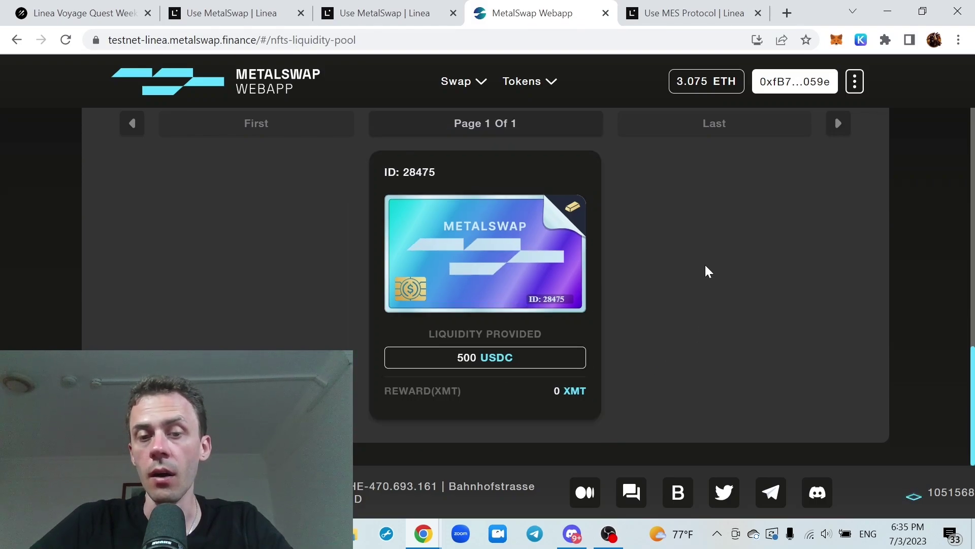
Scroll through the MetalSwap tasks in Galxe's Linea Voyage campaign
{"action": "key", "text": "ctrl+1"}
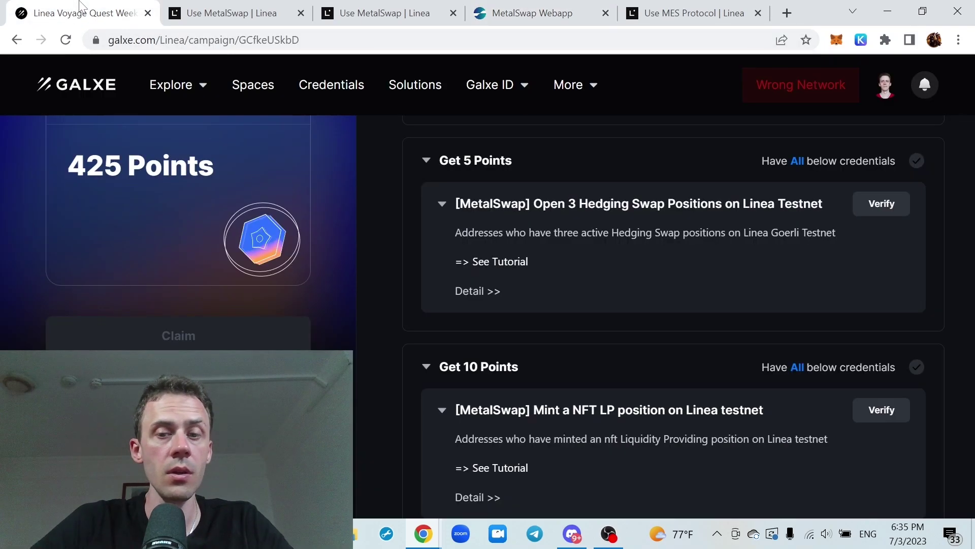
{"action": "scroll", "coordinate": [603, 222], "scroll_direction": "down", "scroll_amount": 5}
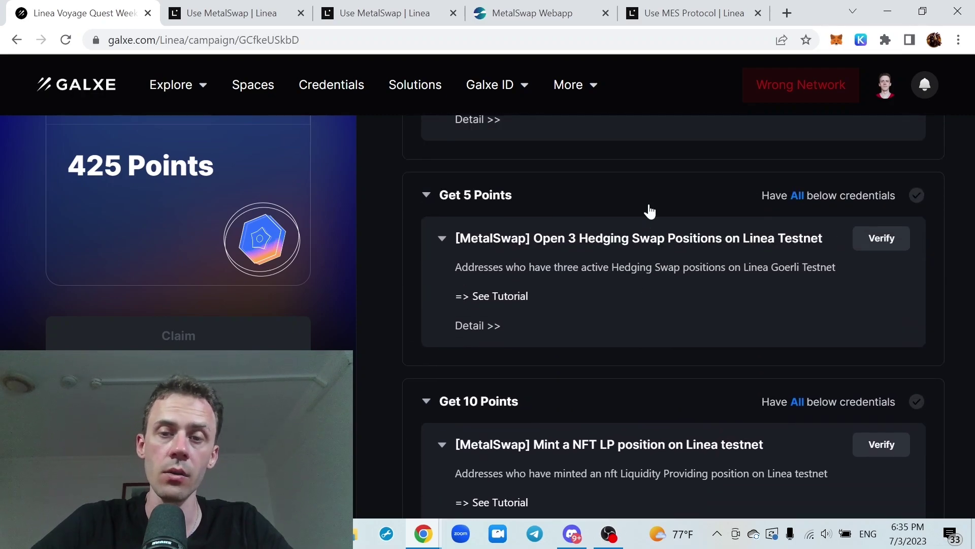
{"action": "scroll", "coordinate": [650, 211], "scroll_direction": "up", "scroll_amount": 5}
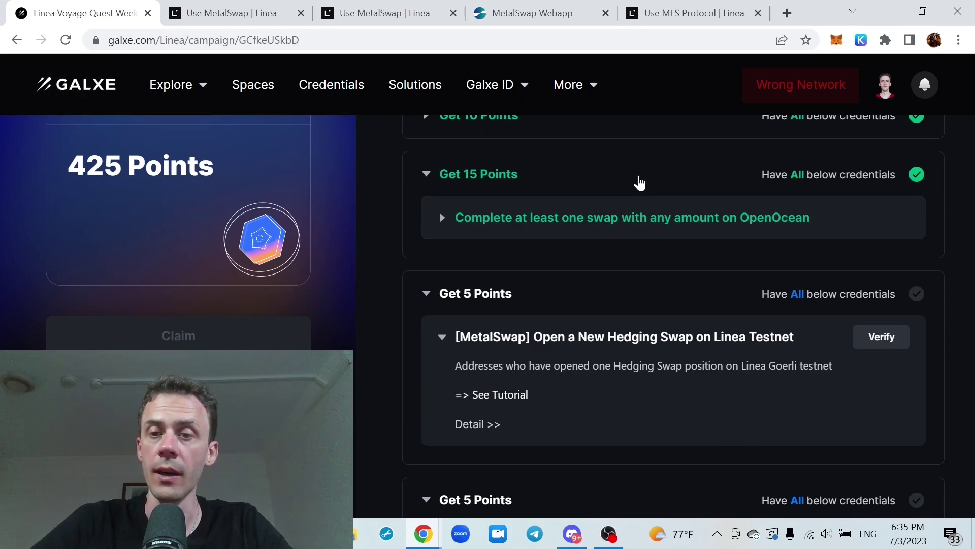
{"action": "scroll", "coordinate": [639, 183], "scroll_direction": "up", "scroll_amount": 2}
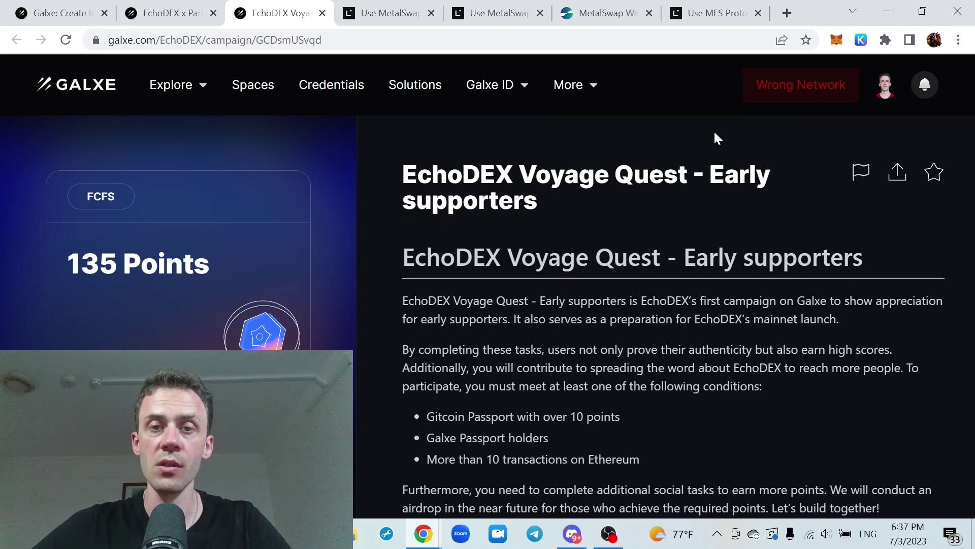
Scroll through the EchoDEX Voyage Quest – Early supporters campaign page
{"action": "scroll", "coordinate": [718, 138], "scroll_direction": "down", "scroll_amount": 1}
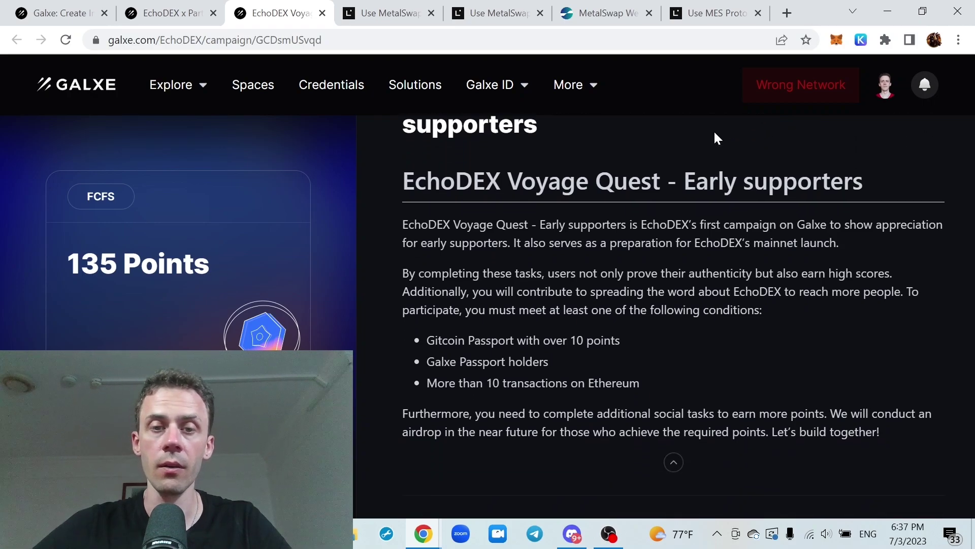
{"action": "scroll", "coordinate": [717, 138], "scroll_direction": "up", "scroll_amount": 1}
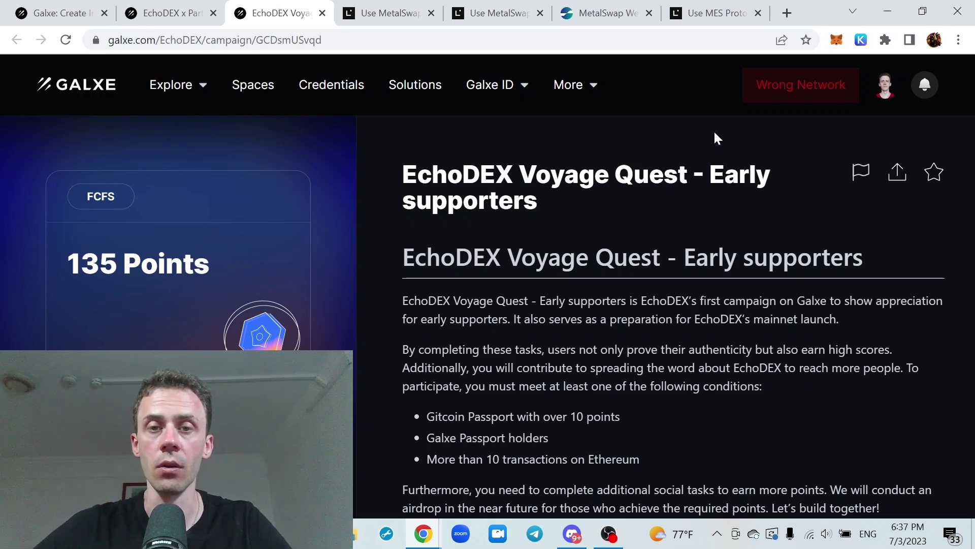
{"action": "scroll", "coordinate": [720, 135], "scroll_direction": "down", "scroll_amount": 1}
{"action": "scroll", "coordinate": [720, 135], "scroll_direction": "up", "scroll_amount": 1}
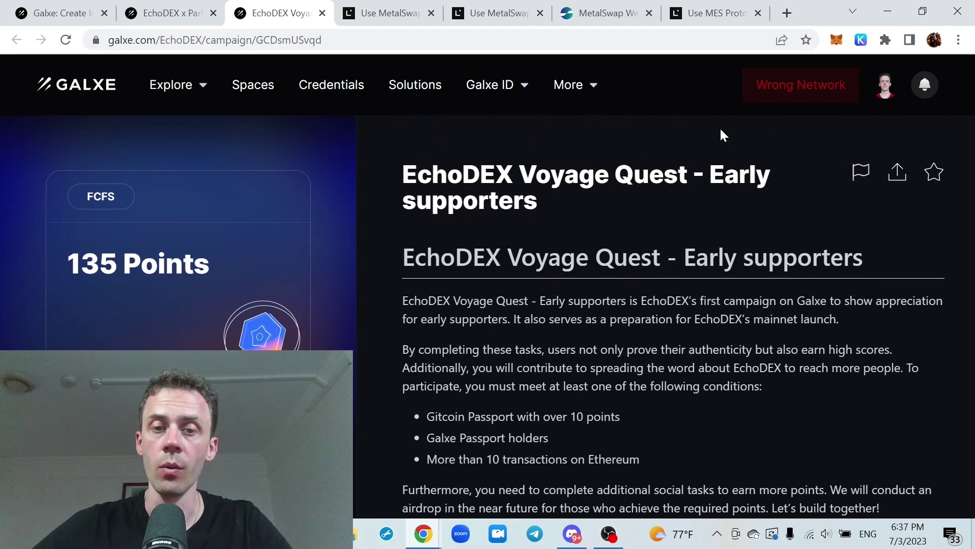
{"action": "scroll", "coordinate": [723, 135], "scroll_direction": "down", "scroll_amount": 1}
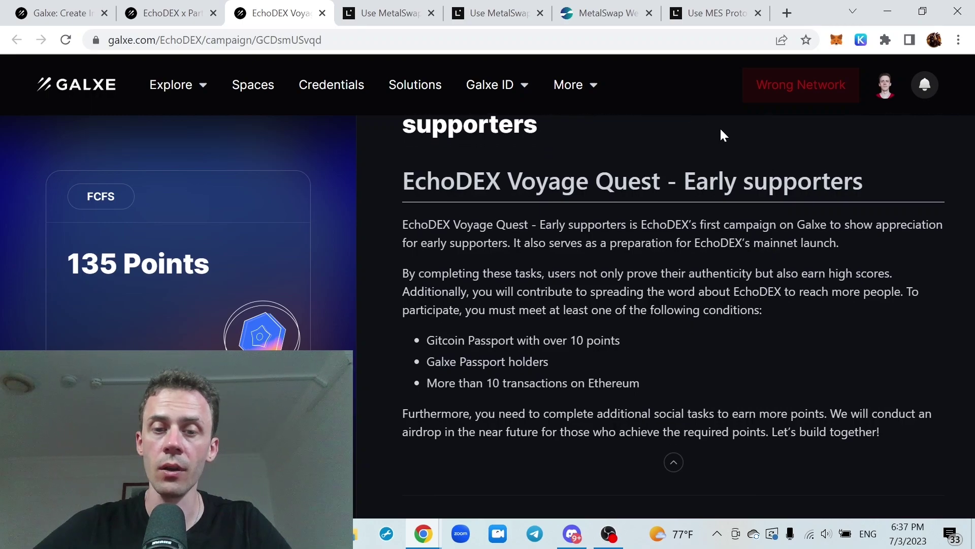
{"action": "scroll", "coordinate": [723, 135], "scroll_direction": "up", "scroll_amount": 1}
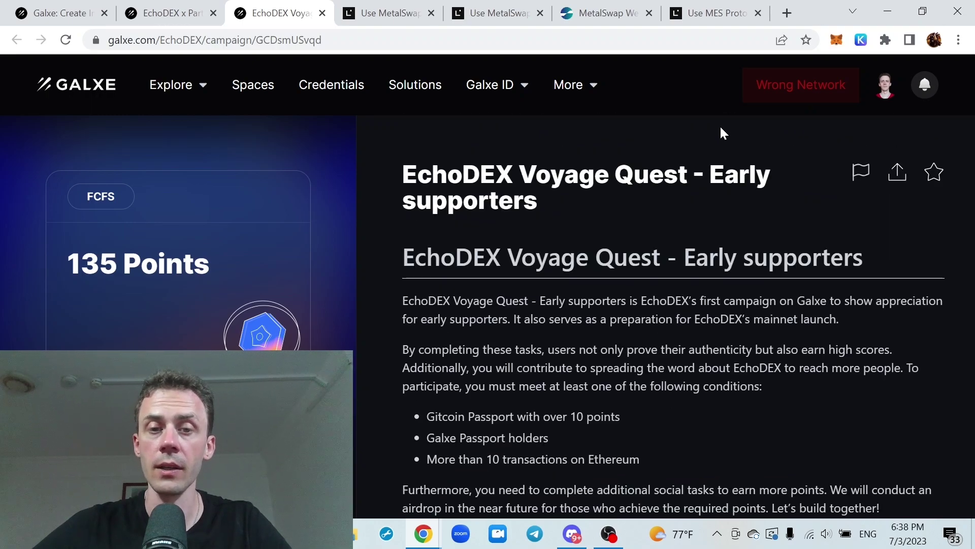
{"action": "scroll", "coordinate": [787, 164], "scroll_direction": "down", "scroll_amount": 1}
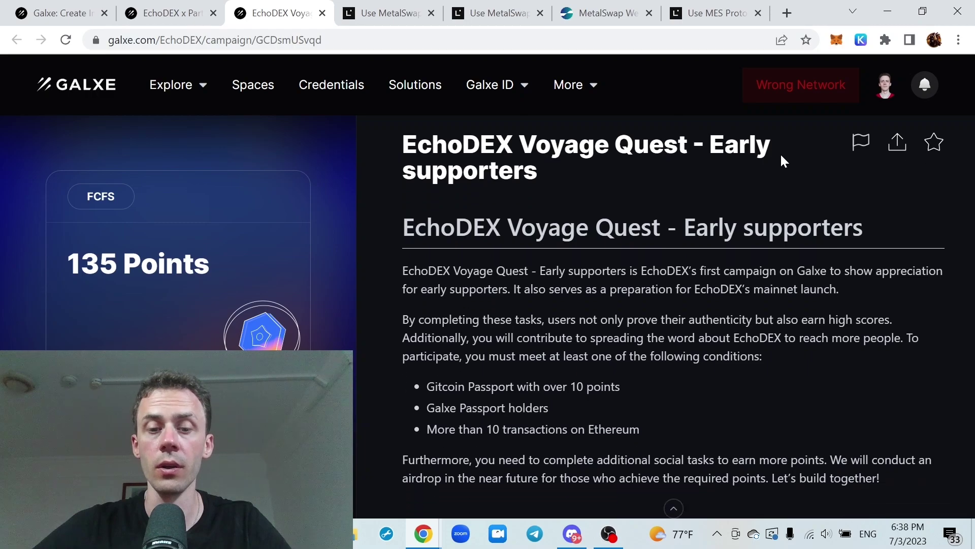
{"action": "scroll", "coordinate": [783, 160], "scroll_direction": "down", "scroll_amount": 2}
{"action": "scroll", "coordinate": [781, 157], "scroll_direction": "up", "scroll_amount": 1}
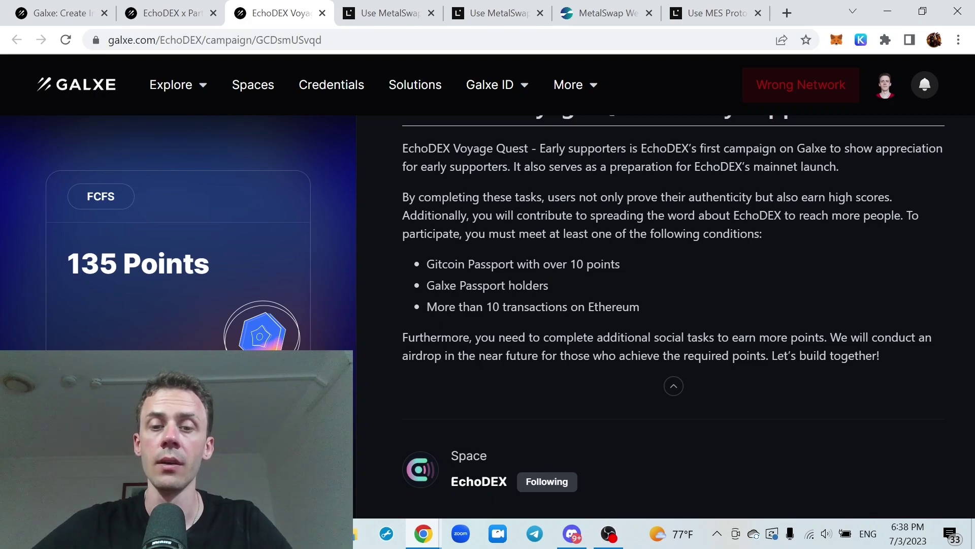
{"action": "scroll", "coordinate": [718, 268], "scroll_direction": "down", "scroll_amount": 3}
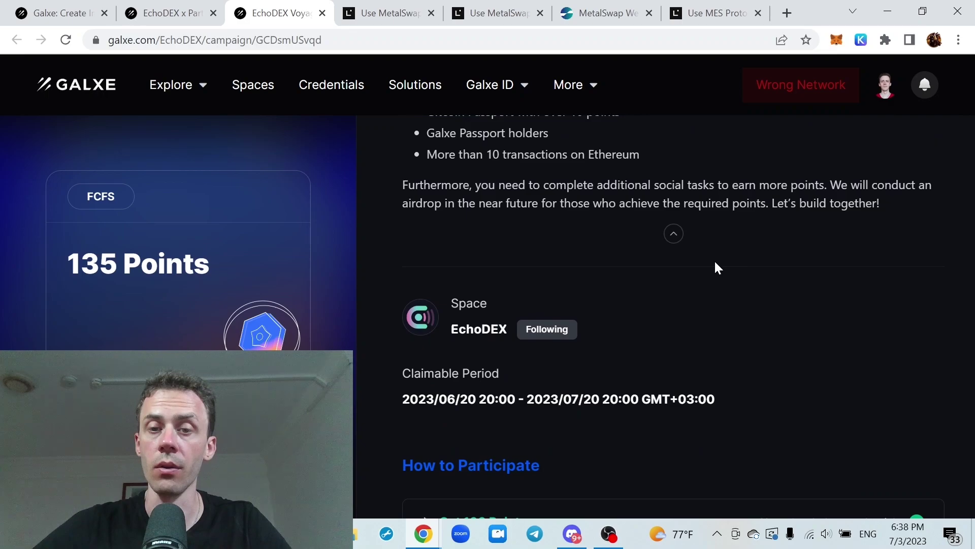
{"action": "scroll", "coordinate": [721, 266], "scroll_direction": "down", "scroll_amount": 3}
{"action": "scroll", "coordinate": [743, 231], "scroll_direction": "down", "scroll_amount": 3}
Inspect the Get 100, three Get 10 and Get 5 Points requirements, then open EchoDEX x Partners
{"action": "left_click", "coordinate": [662, 233]}
{"action": "scroll", "coordinate": [644, 207], "scroll_direction": "up", "scroll_amount": 2}
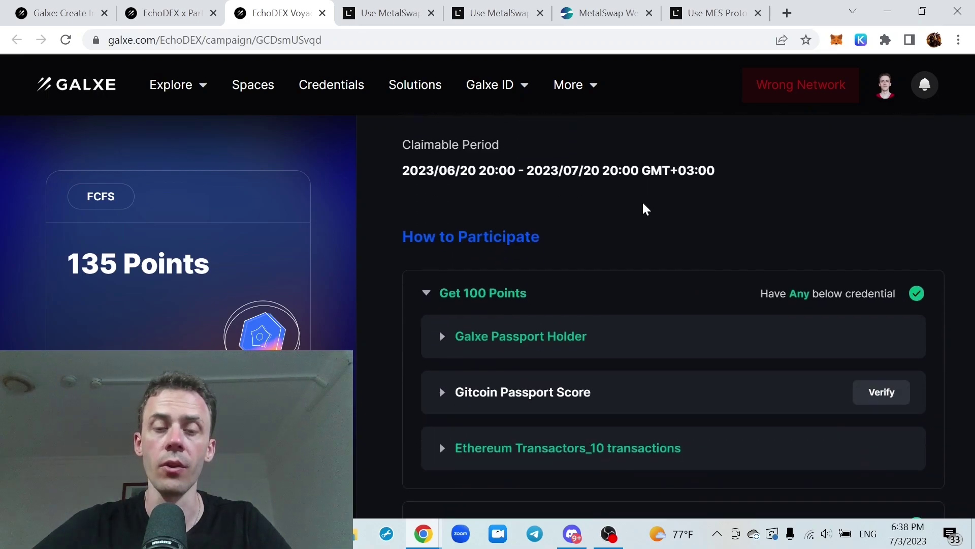
{"action": "left_click", "coordinate": [584, 303]}
{"action": "scroll", "coordinate": [601, 233], "scroll_direction": "down", "scroll_amount": 2}
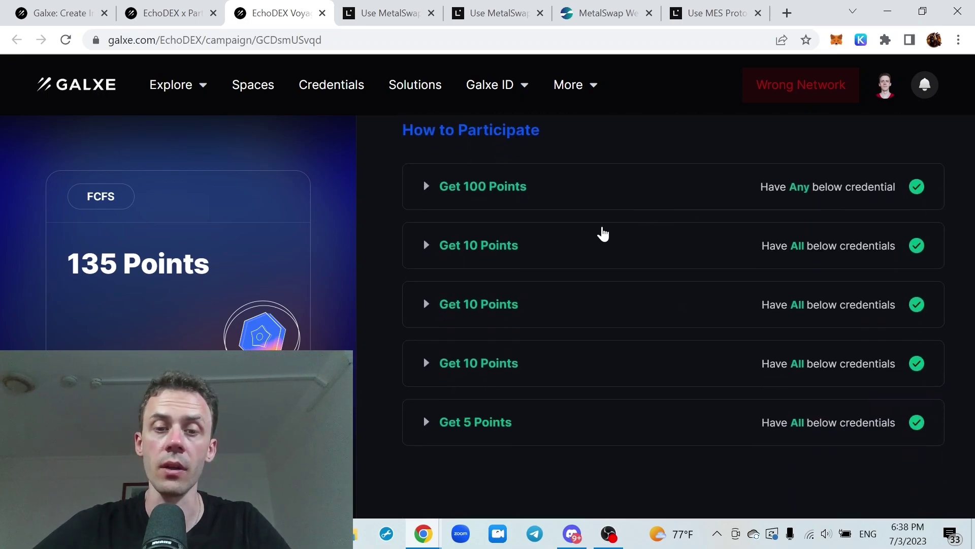
{"action": "left_click", "coordinate": [577, 246]}
{"action": "scroll", "coordinate": [634, 222], "scroll_direction": "down", "scroll_amount": 1}
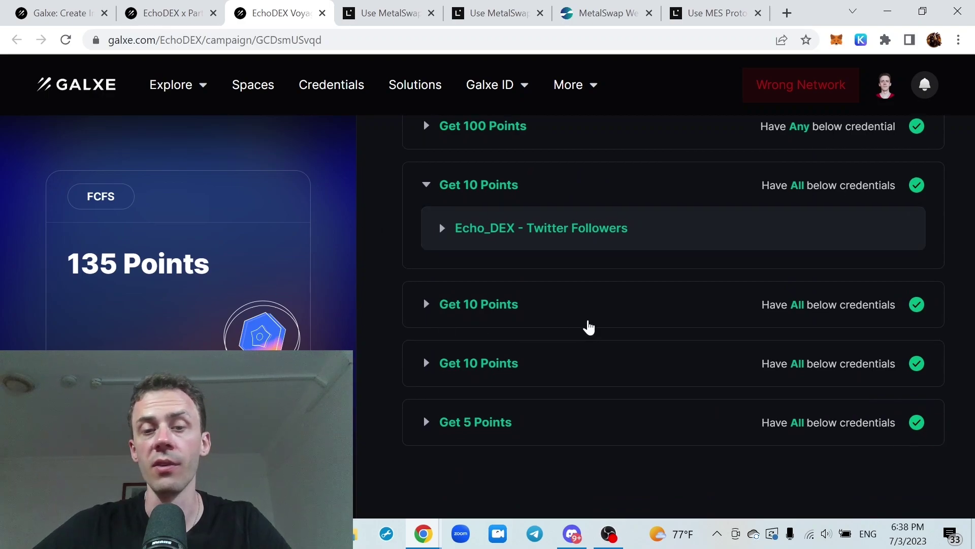
{"action": "left_click", "coordinate": [599, 311]}
{"action": "scroll", "coordinate": [624, 280], "scroll_direction": "down", "scroll_amount": 1}
{"action": "left_click", "coordinate": [582, 360]}
{"action": "scroll", "coordinate": [609, 335], "scroll_direction": "down", "scroll_amount": 1}
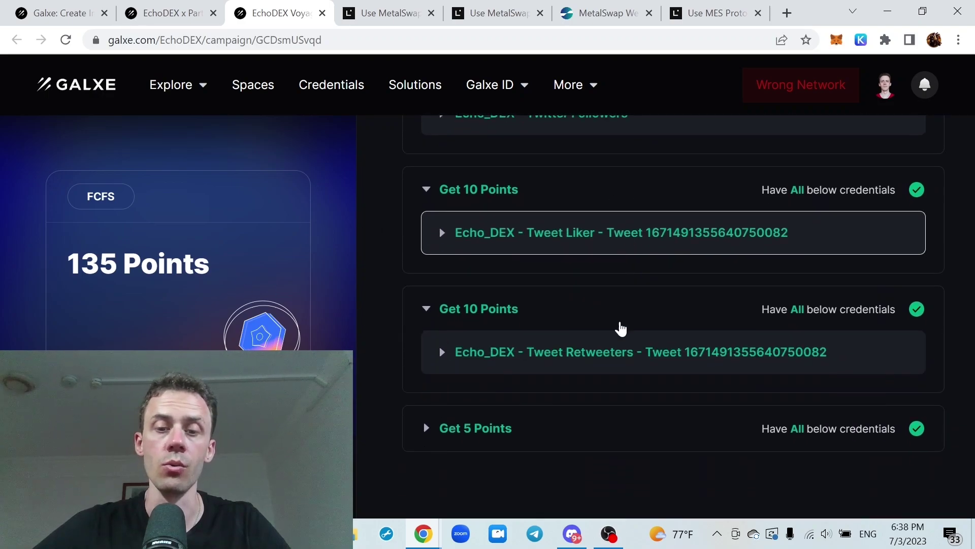
{"action": "left_click", "coordinate": [583, 424]}
{"action": "scroll", "coordinate": [658, 288], "scroll_direction": "up", "scroll_amount": 10}
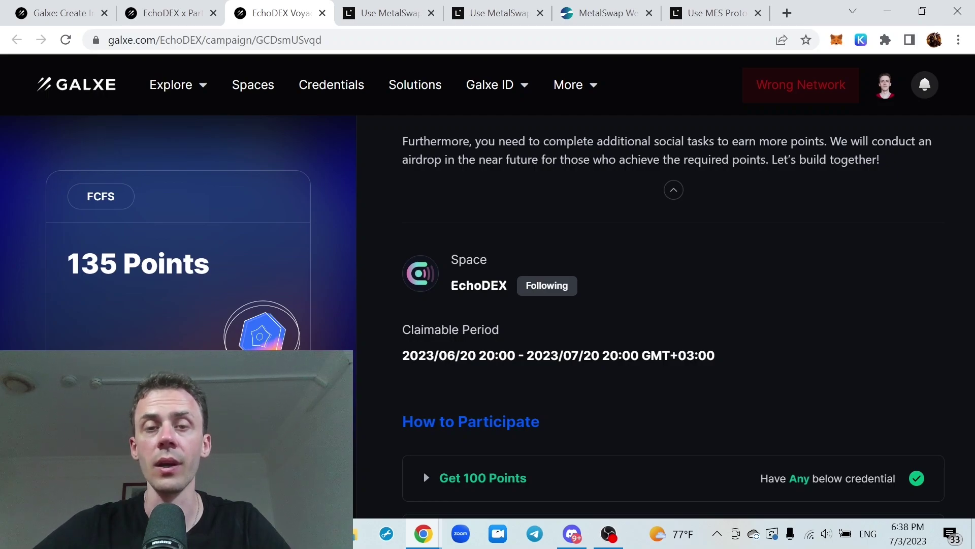
{"action": "left_click", "coordinate": [168, 12]}
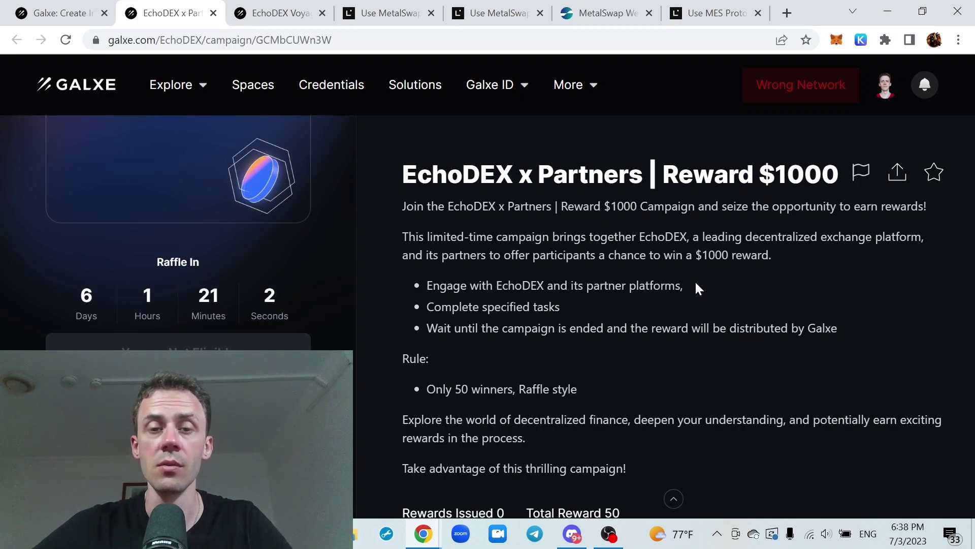
{"action": "scroll", "coordinate": [700, 285], "scroll_direction": "down", "scroll_amount": 1}
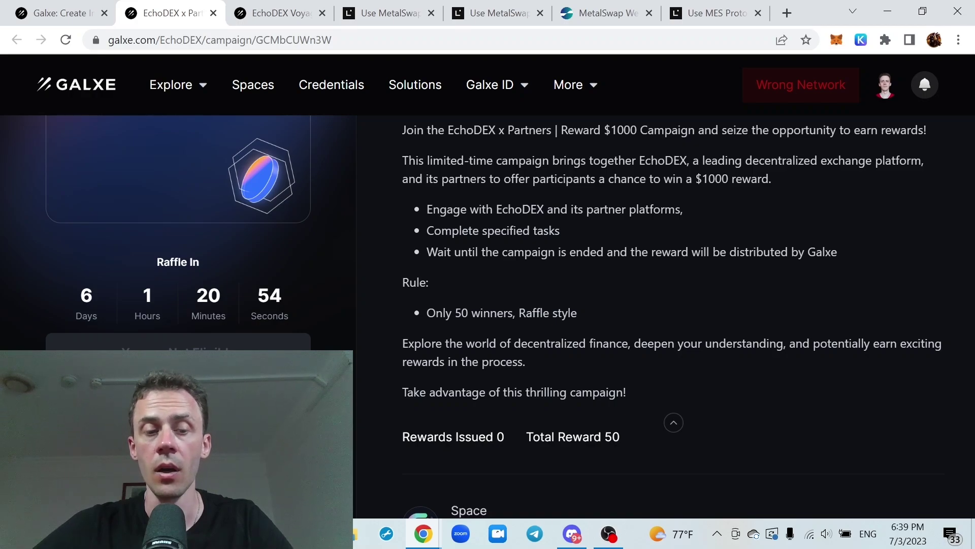
{"action": "scroll", "coordinate": [663, 266], "scroll_direction": "down", "scroll_amount": 6}
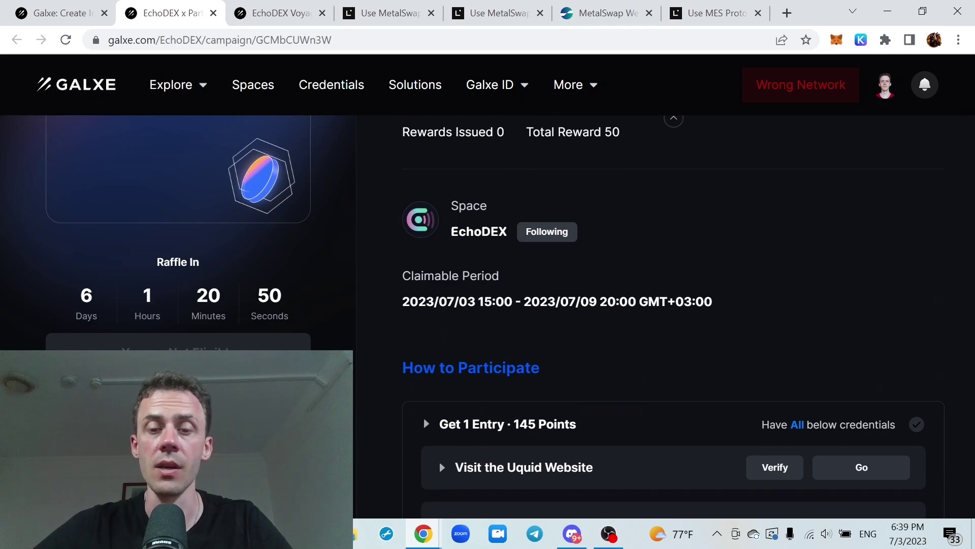
{"action": "scroll", "coordinate": [755, 269], "scroll_direction": "up", "scroll_amount": 7}
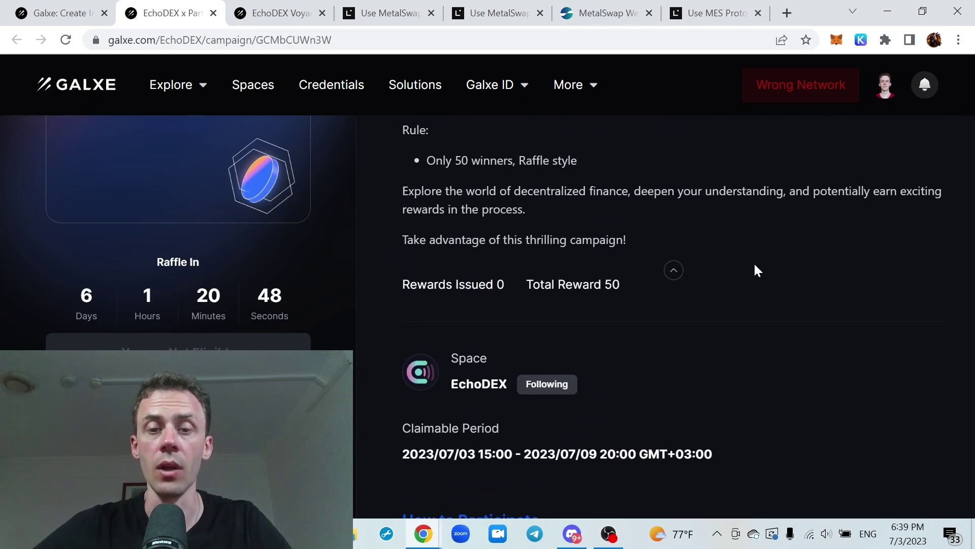
{"action": "scroll", "coordinate": [757, 269], "scroll_direction": "down", "scroll_amount": 1}
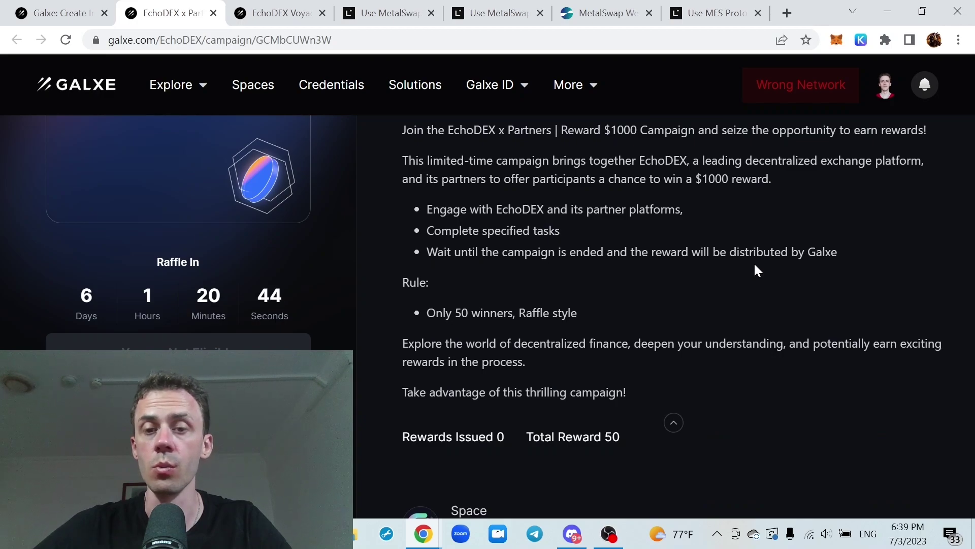
{"action": "scroll", "coordinate": [757, 270], "scroll_direction": "down", "scroll_amount": 1}
{"action": "scroll", "coordinate": [760, 270], "scroll_direction": "down", "scroll_amount": 5}
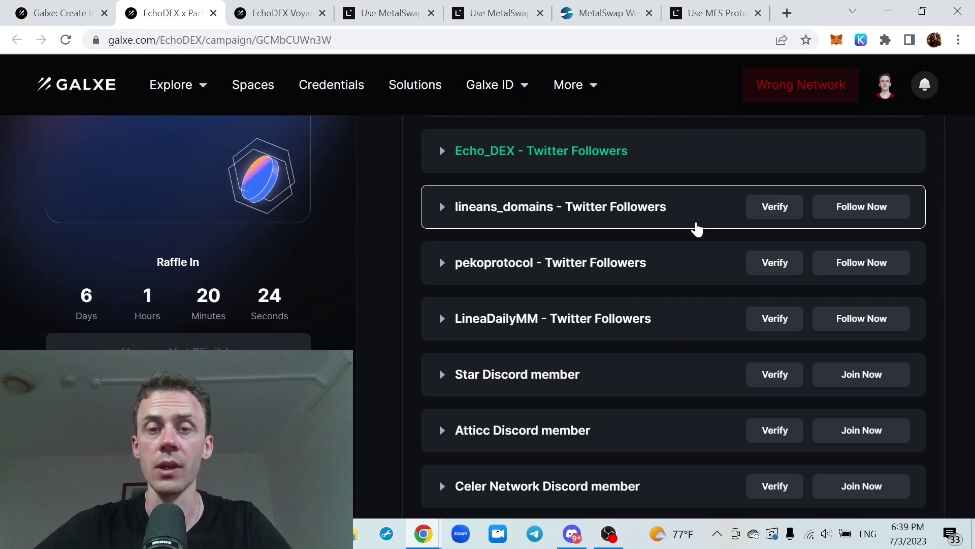
{"action": "scroll", "coordinate": [698, 208], "scroll_direction": "down", "scroll_amount": 4}
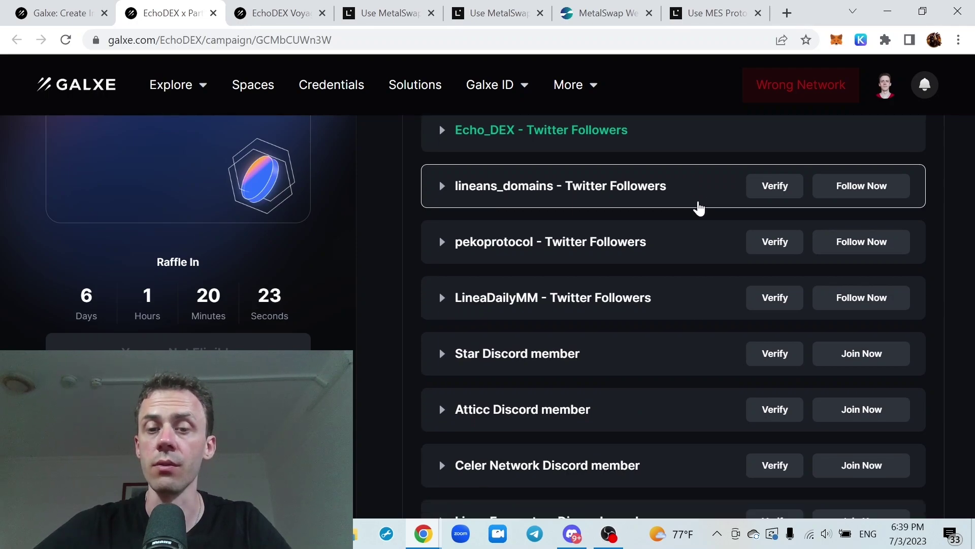
{"action": "scroll", "coordinate": [699, 209], "scroll_direction": "up", "scroll_amount": 8}
{"action": "scroll", "coordinate": [698, 209], "scroll_direction": "up", "scroll_amount": 8}
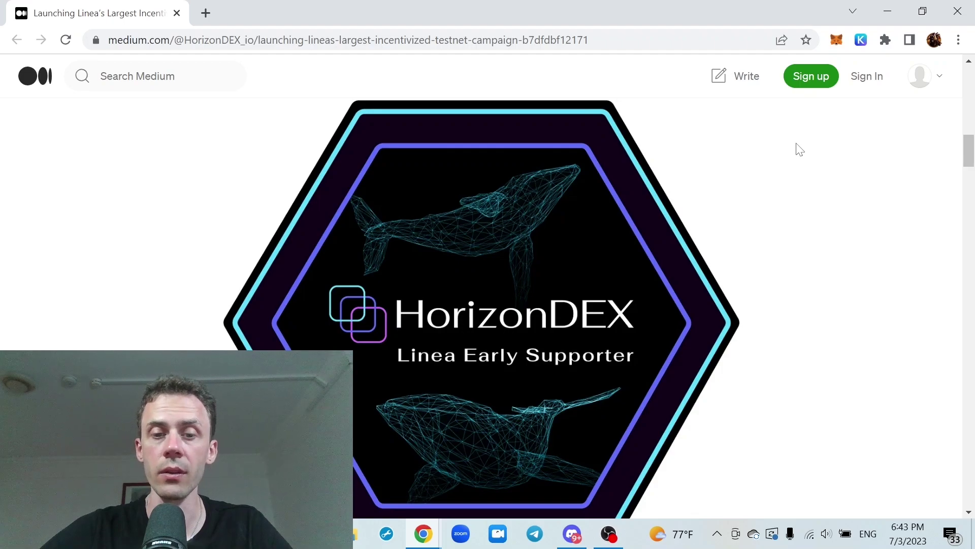
Scroll HorizonDEX's Medium article down to its five participation steps
{"action": "scroll", "coordinate": [800, 150], "scroll_direction": "down", "scroll_amount": 15}
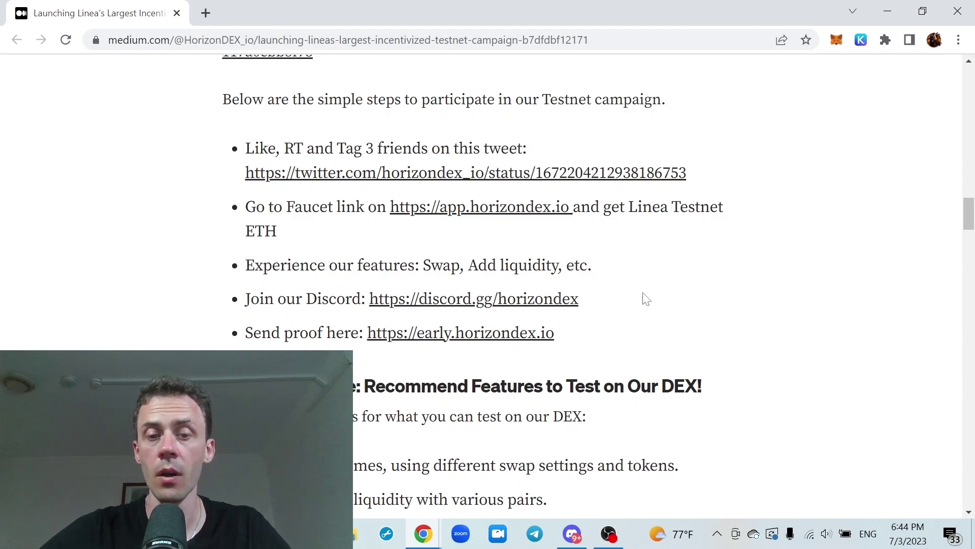
{"action": "scroll", "coordinate": [731, 231], "scroll_direction": "down", "scroll_amount": 2}
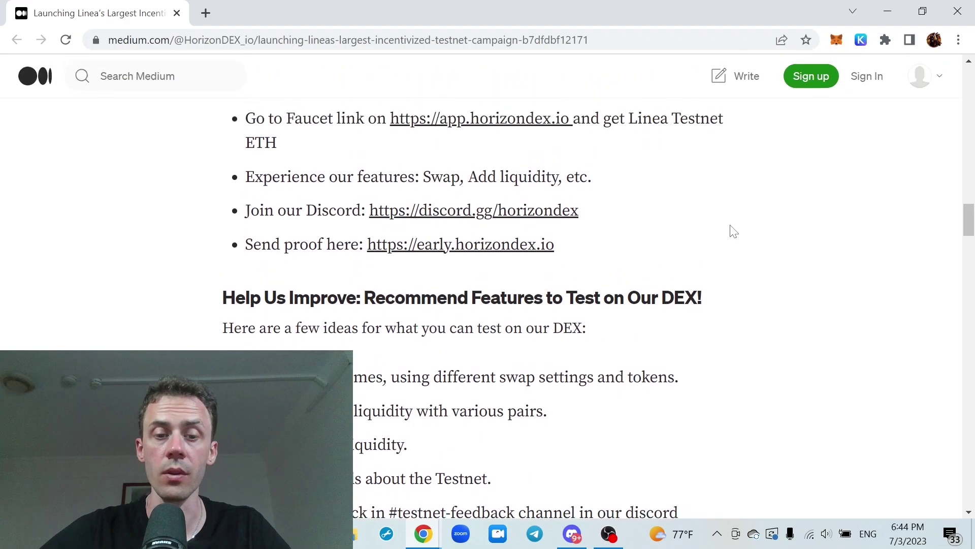
Check HorizonDEX's Claim Horizon Sailor Role quest on Zealy: locked until Step 4 and level 4
{"action": "left_click", "coordinate": [888, 10]}
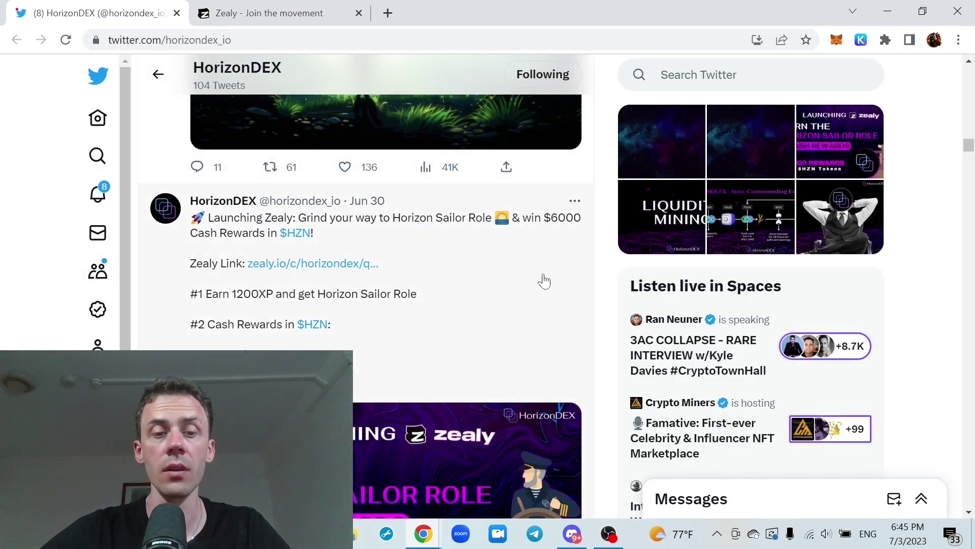
{"action": "left_click", "coordinate": [312, 6]}
{"action": "scroll", "coordinate": [635, 189], "scroll_direction": "down", "scroll_amount": 1}
{"action": "scroll", "coordinate": [635, 188], "scroll_direction": "up", "scroll_amount": 3}
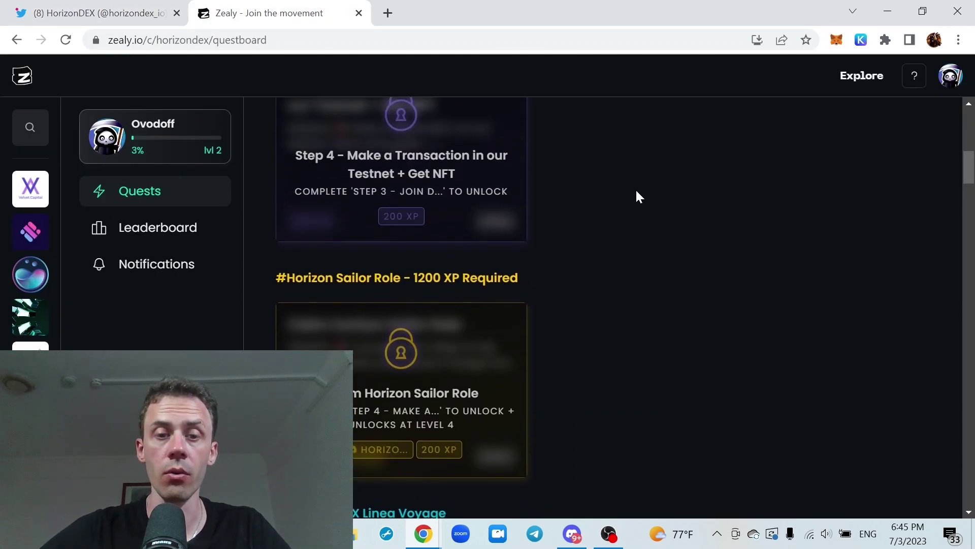
{"action": "scroll", "coordinate": [636, 189], "scroll_direction": "down", "scroll_amount": 2}
{"action": "left_click", "coordinate": [474, 283]}
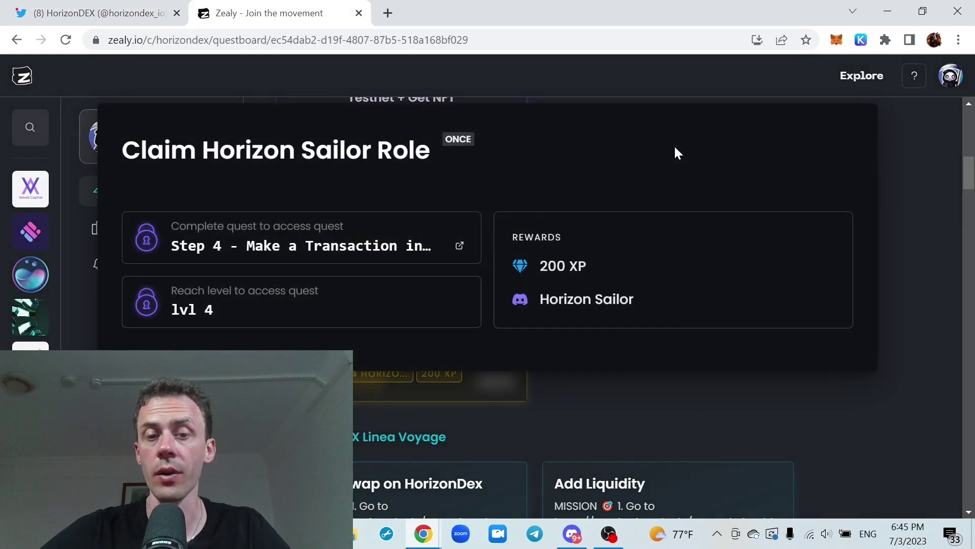
{"action": "left_click", "coordinate": [923, 104]}
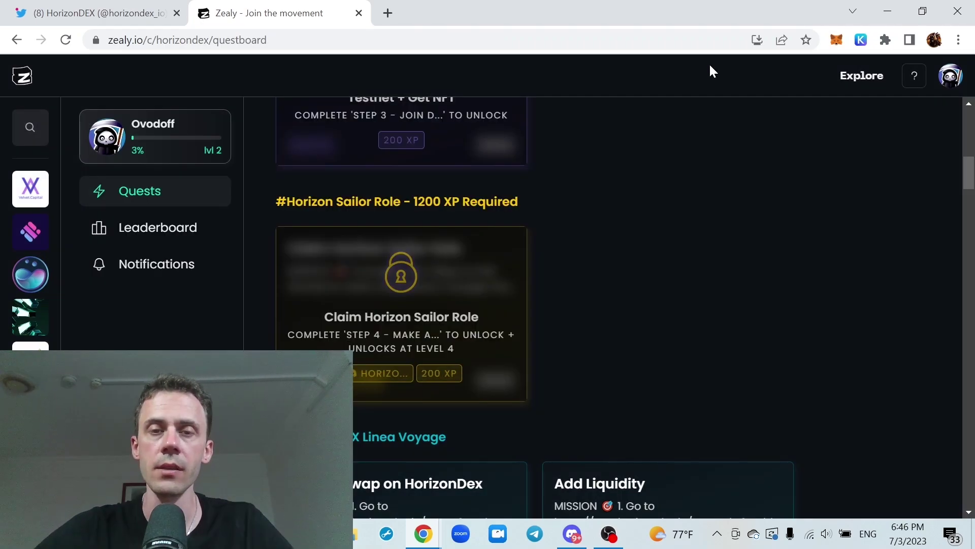